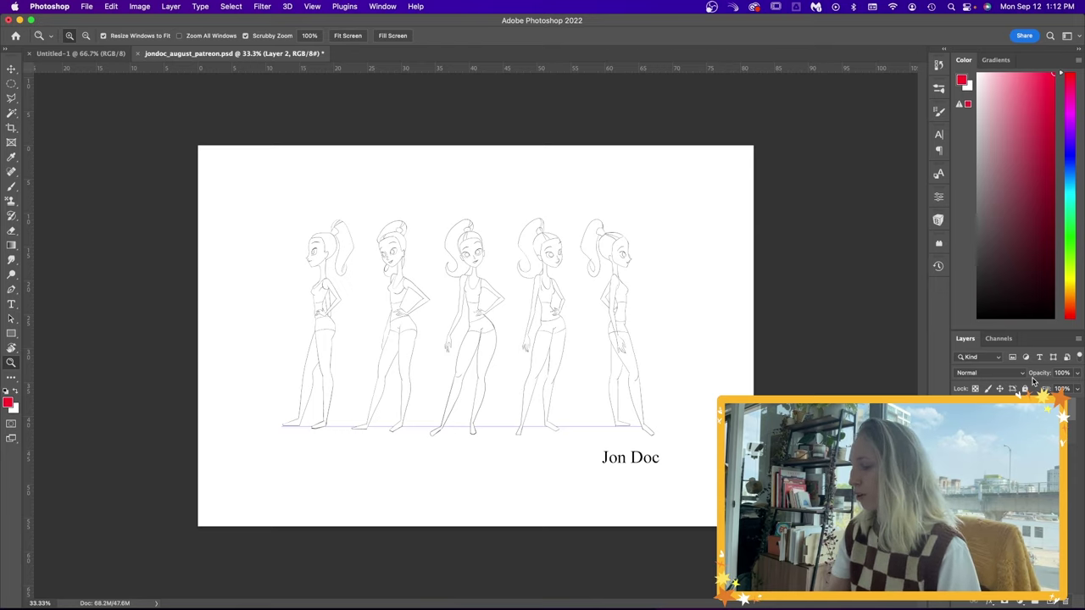
Fade the turnaround drawing by filling Layer 2 with white and setting the layer's fill to 49%.
{"action": "key", "text": "x"}
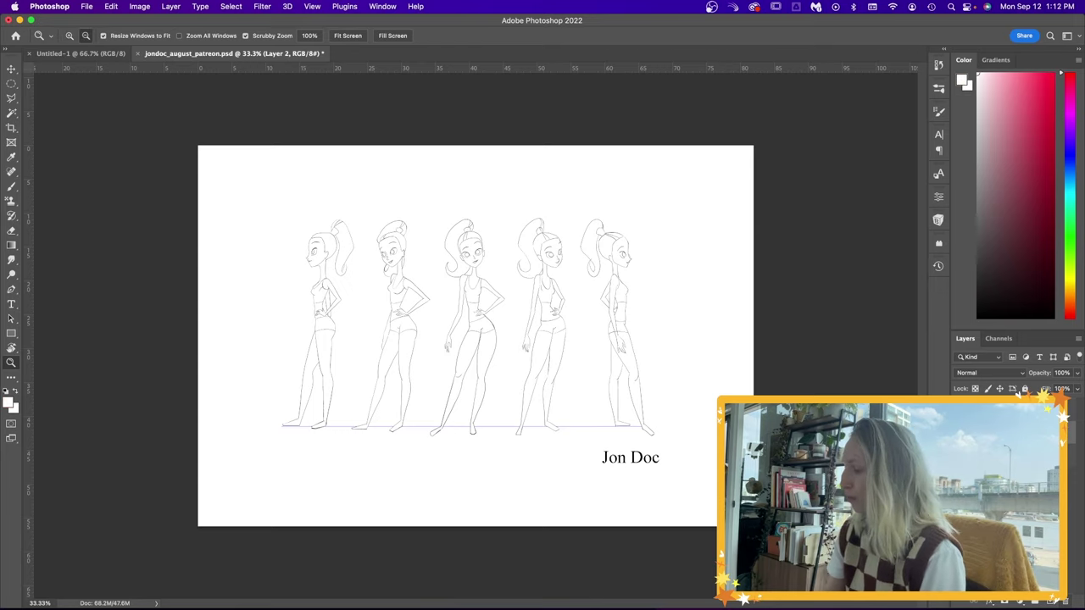
{"action": "key", "text": "alt+BackSpace"}
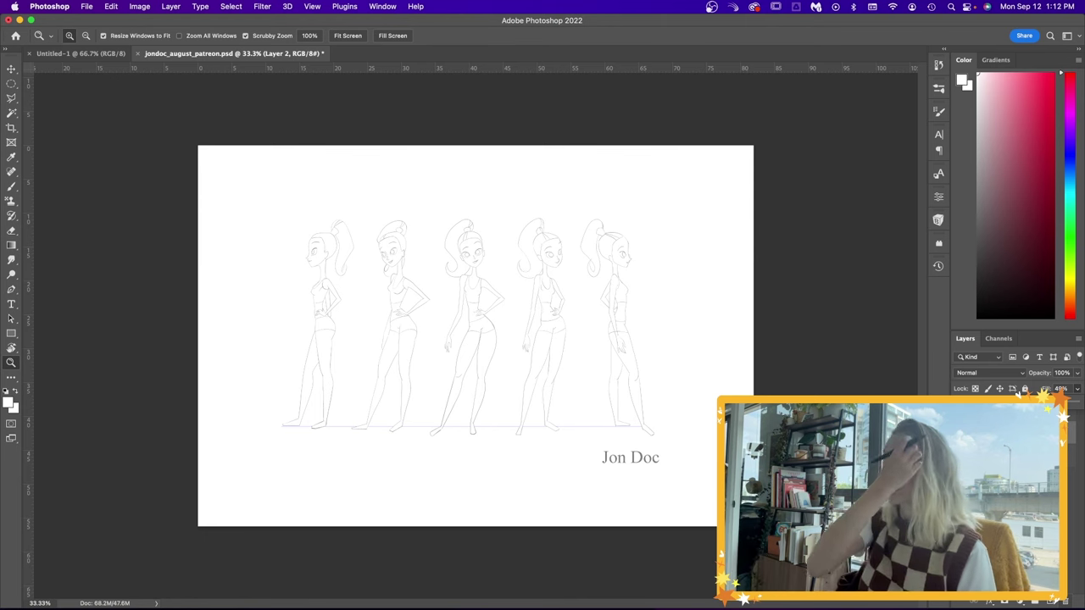
{"action": "left_click", "coordinate": [554, 362]}
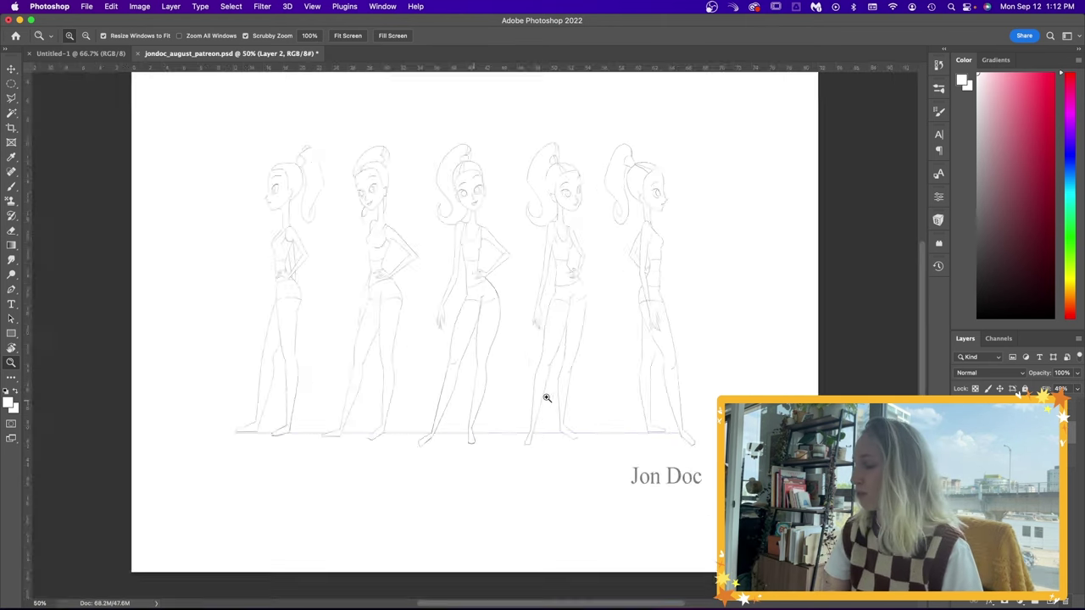
Place horizontal guides across all five figures at the head top, chin, waist, hips, knees and ground line.
{"action": "key", "text": "f"}
{"action": "left_click_drag", "start_coordinate": [577, 450], "coordinate": [588, 516]}
{"action": "key", "text": "b"}
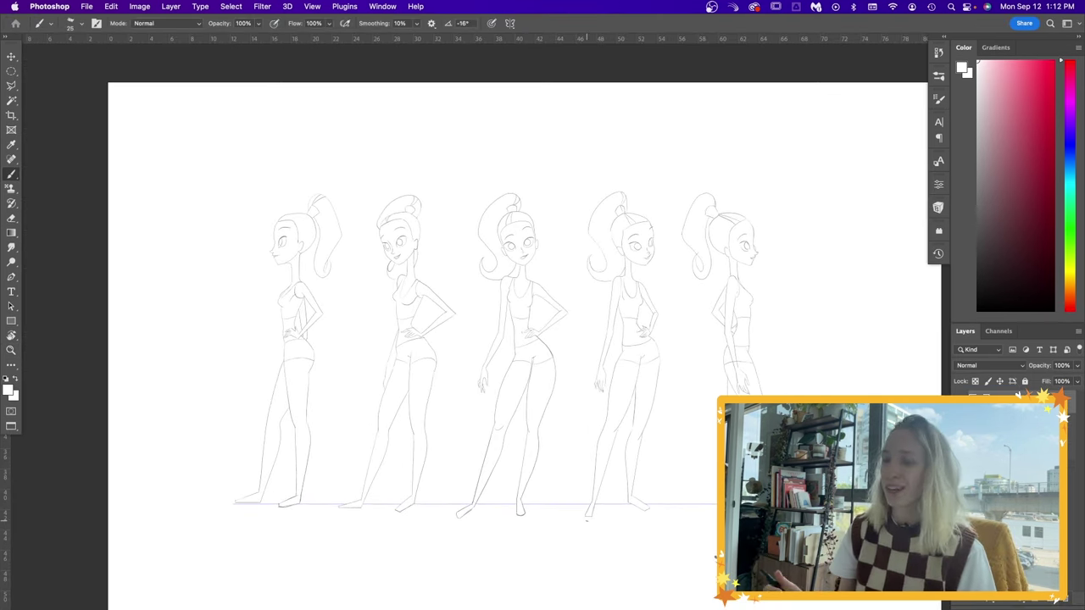
{"action": "left_click_drag", "start_coordinate": [780, 39], "coordinate": [782, 211]}
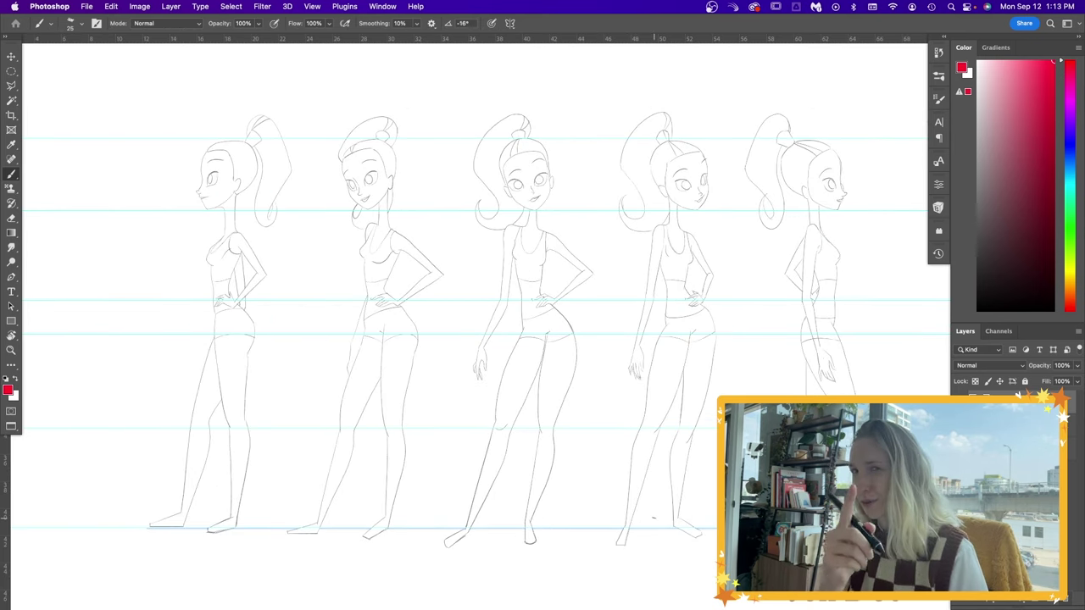
Sketch red foot shapes over both feet of the front view and the front foot of the three-quarter view beside it.
{"action": "left_click_drag", "start_coordinate": [531, 483], "coordinate": [526, 531]}
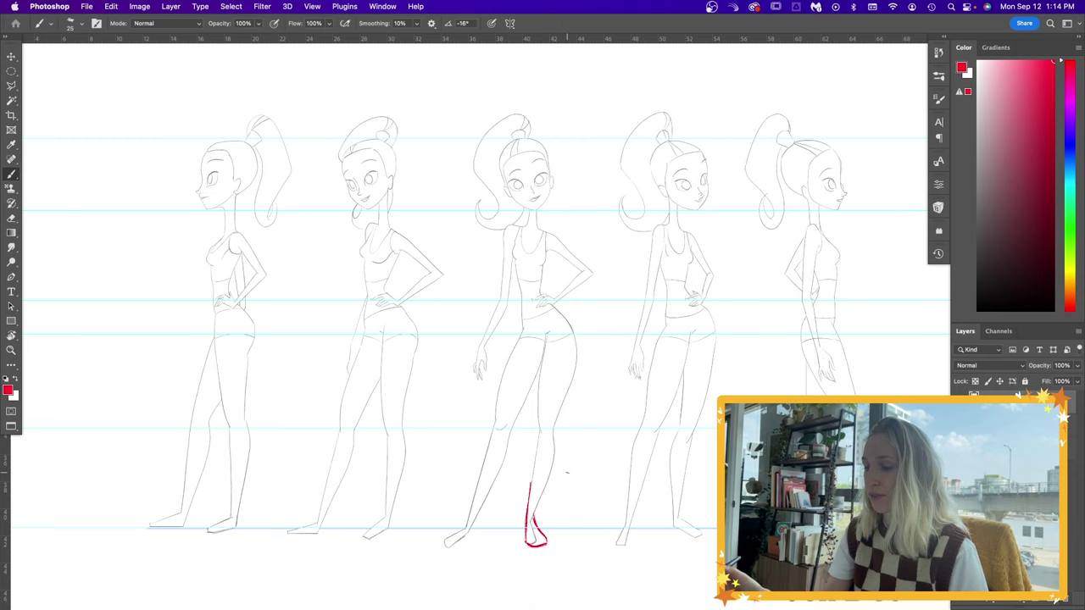
{"action": "mouse_move", "coordinate": [477, 520]}
{"action": "left_mouse_down"}
{"action": "mouse_move", "coordinate": [474, 532]}
{"action": "mouse_move", "coordinate": [463, 525]}
{"action": "mouse_move", "coordinate": [441, 541]}
{"action": "mouse_move", "coordinate": [476, 529]}
{"action": "left_mouse_up"}
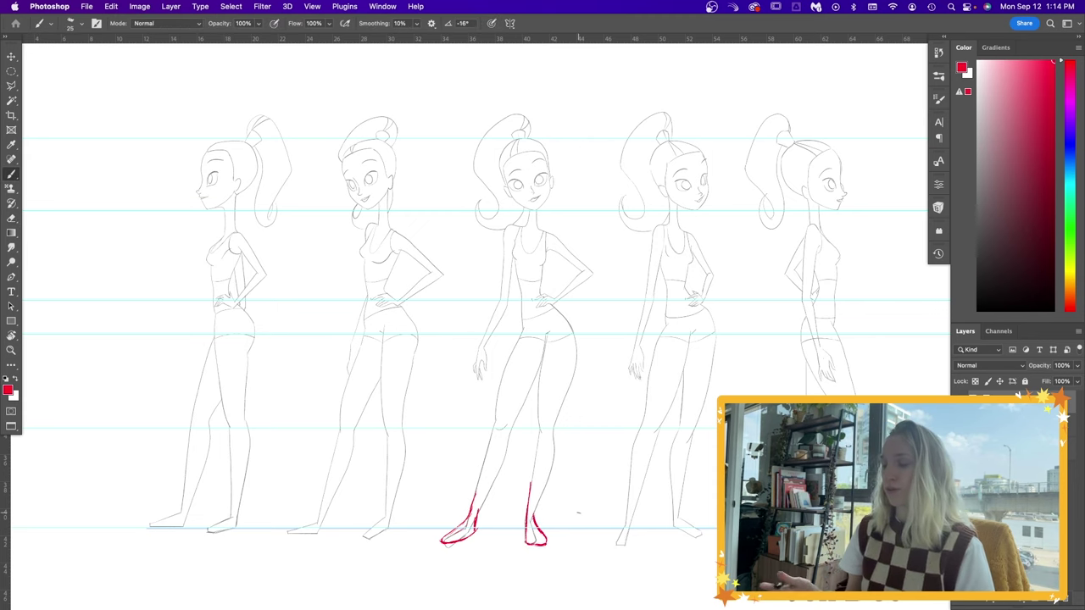
{"action": "left_click_drag", "start_coordinate": [578, 512], "coordinate": [710, 462]}
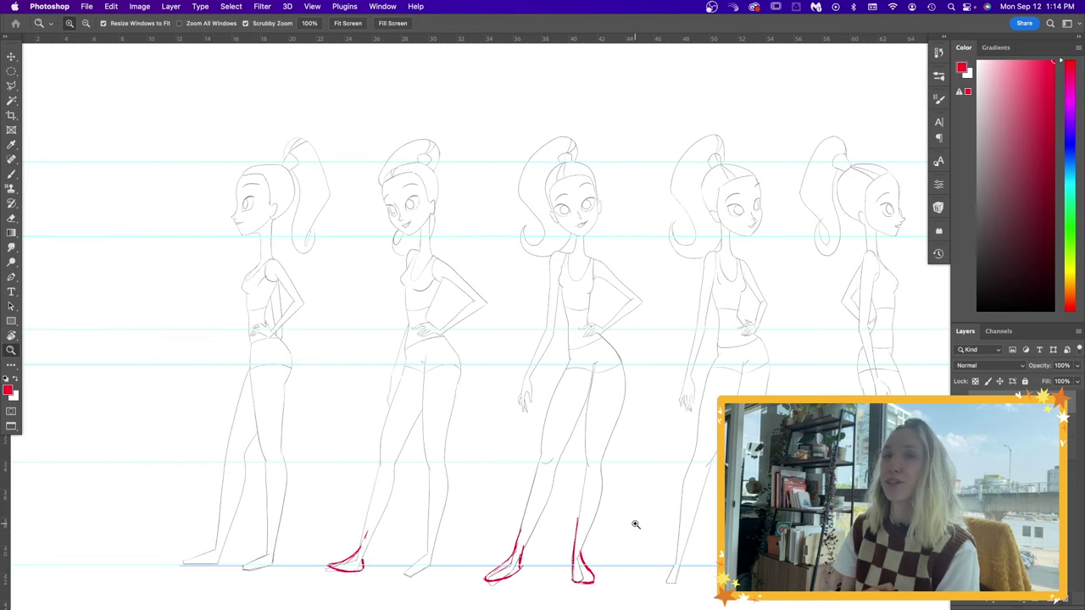
Outline both arms of the front view in red, tracing the upper arms and forearms.
{"action": "left_click", "coordinate": [630, 302]}
{"action": "left_click_drag", "start_coordinate": [670, 399], "coordinate": [686, 377]}
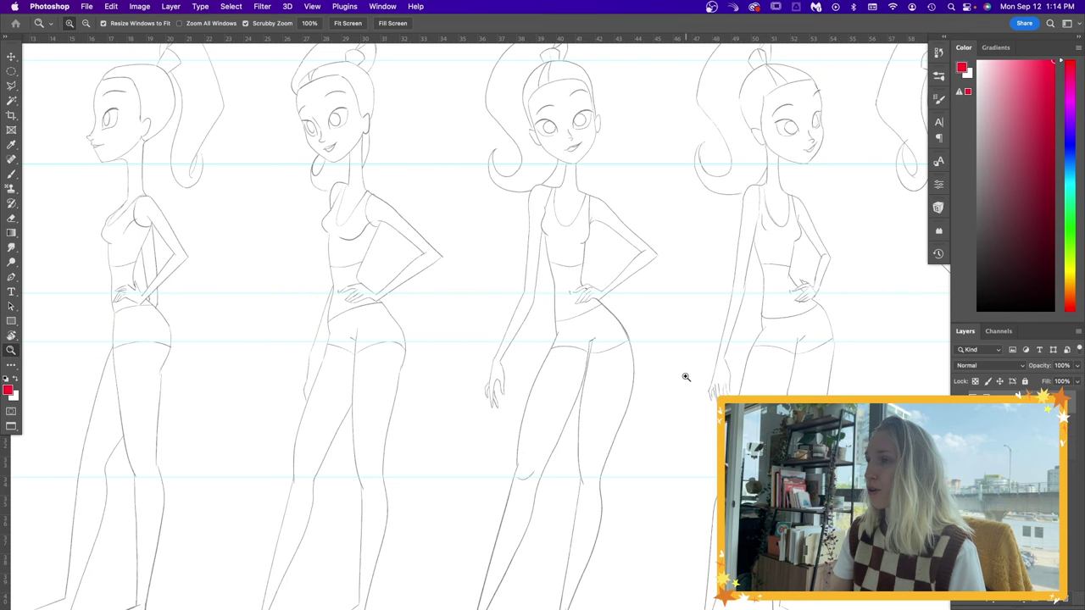
{"action": "key", "text": "b"}
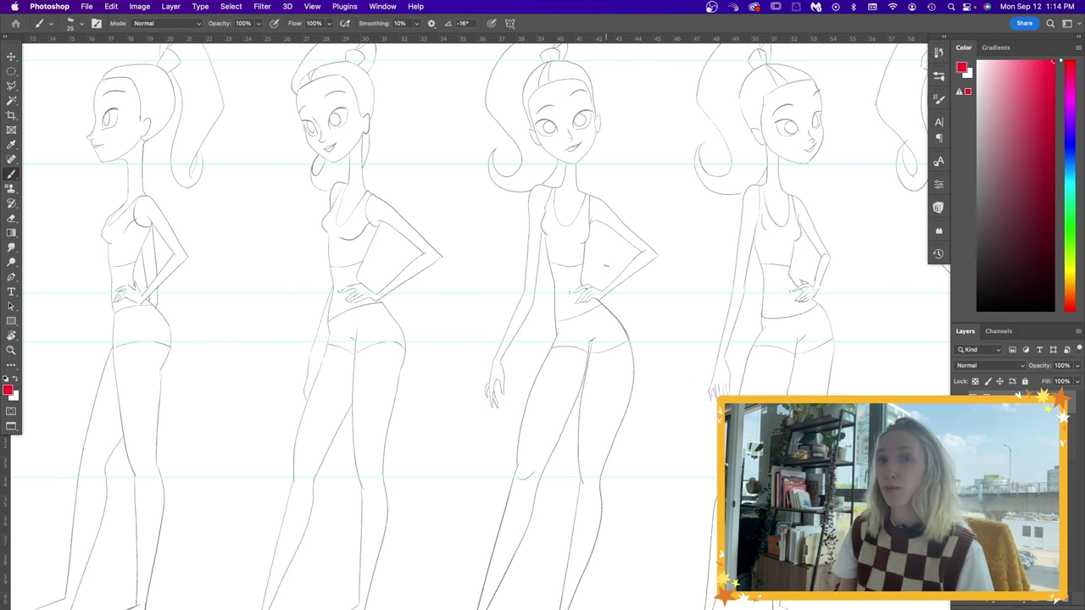
{"action": "key", "text": "z"}
{"action": "left_click_drag", "start_coordinate": [641, 408], "coordinate": [630, 416]}
{"action": "key", "text": "b"}
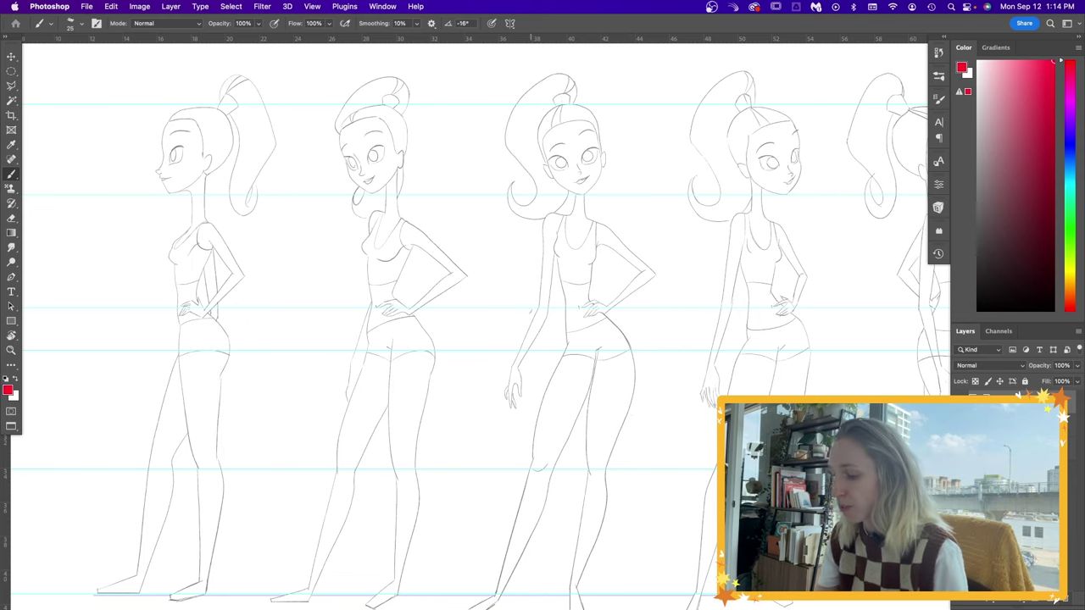
{"action": "mouse_move", "coordinate": [539, 307]}
{"action": "left_mouse_down"}
{"action": "mouse_move", "coordinate": [520, 356]}
{"action": "mouse_move", "coordinate": [531, 348]}
{"action": "left_mouse_up"}
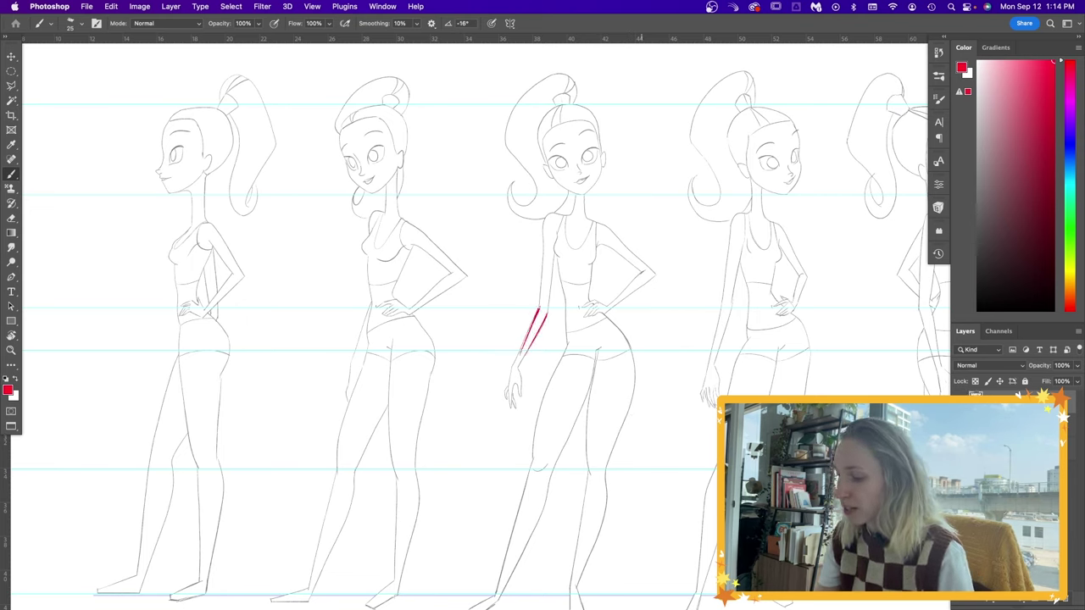
{"action": "left_click_drag", "start_coordinate": [642, 271], "coordinate": [628, 295]}
{"action": "left_click_drag", "start_coordinate": [556, 254], "coordinate": [547, 305]}
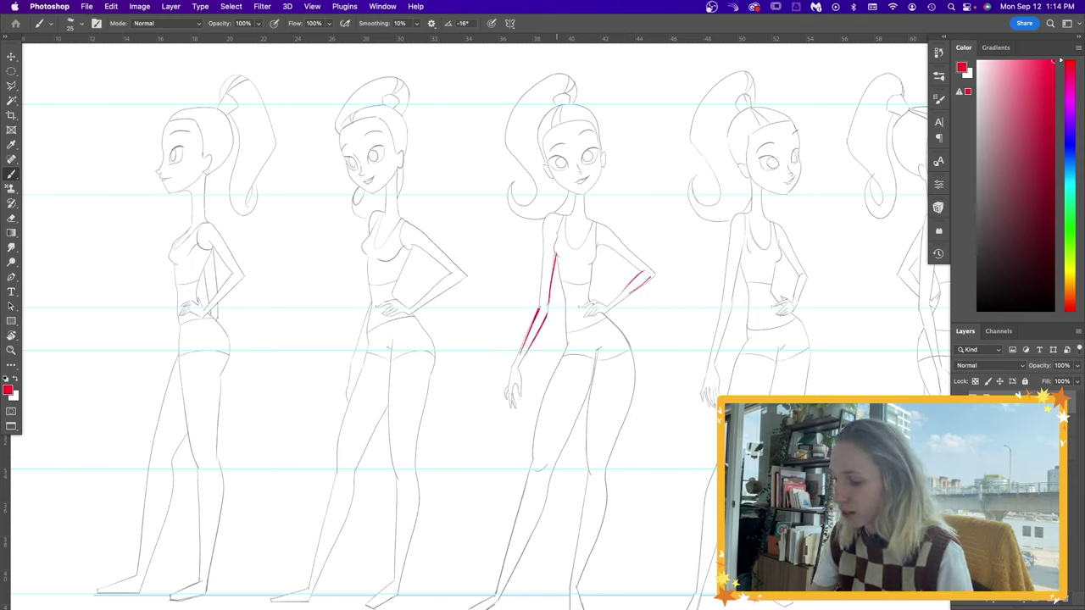
{"action": "mouse_move", "coordinate": [544, 248]}
{"action": "left_mouse_down"}
{"action": "mouse_move", "coordinate": [540, 296]}
{"action": "mouse_move", "coordinate": [541, 270]}
{"action": "left_mouse_up"}
{"action": "mouse_move", "coordinate": [611, 244]}
{"action": "left_mouse_down"}
{"action": "mouse_move", "coordinate": [651, 275]}
{"action": "mouse_move", "coordinate": [648, 265]}
{"action": "left_mouse_up"}
Trace the three-quarter view's bent forearm and the side view's near arm in red, and delete the red arm strokes.
{"action": "scroll", "coordinate": [475, 339], "scroll_direction": "right", "scroll_amount": 5}
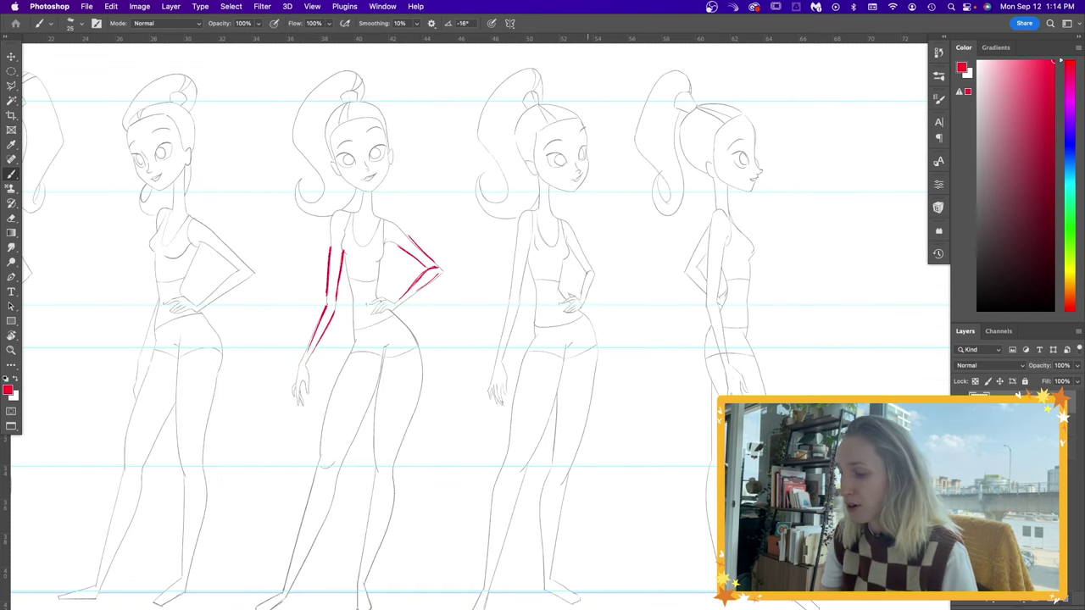
{"action": "left_click_drag", "start_coordinate": [710, 232], "coordinate": [707, 317]}
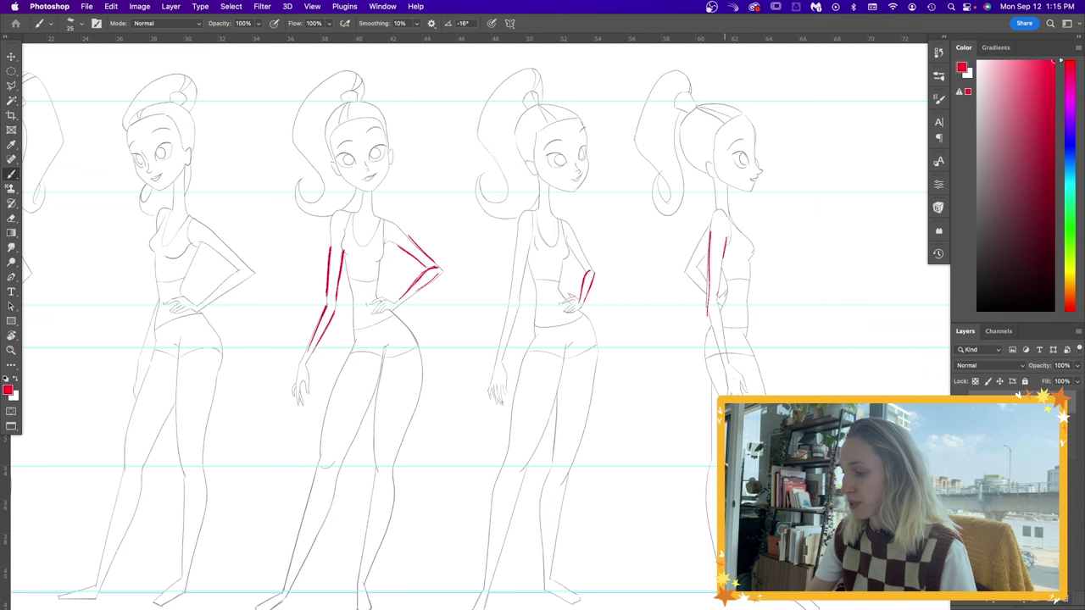
{"action": "left_click_drag", "start_coordinate": [723, 259], "coordinate": [717, 304]}
{"action": "left_click", "coordinate": [1063, 600]}
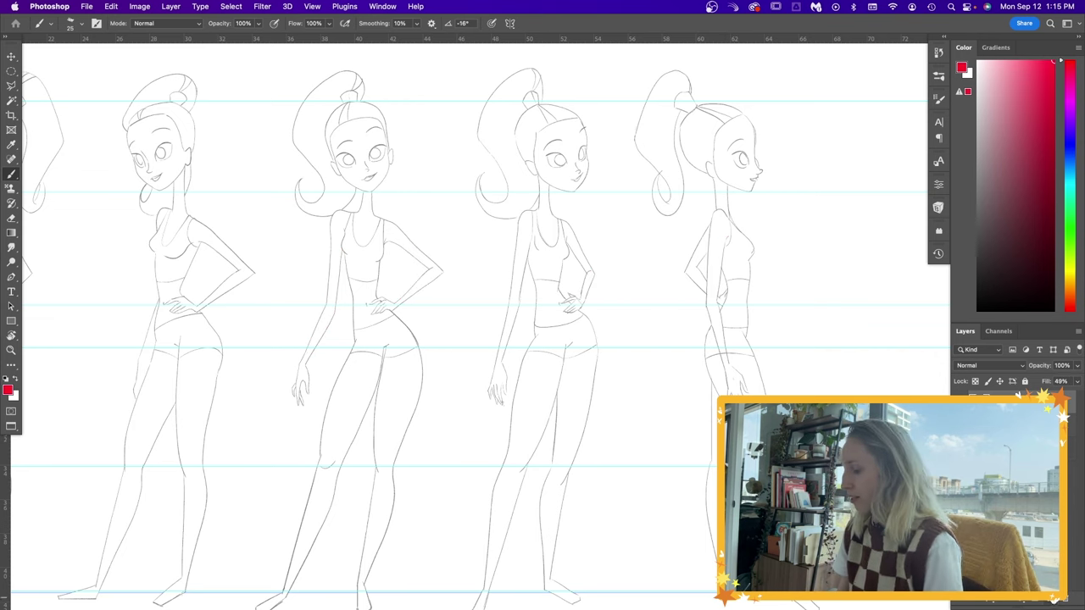
Trace the front view's straight arm in red from the shoulder through the elbow to the wrist.
{"action": "scroll", "coordinate": [555, 386], "scroll_direction": "left", "scroll_amount": 5}
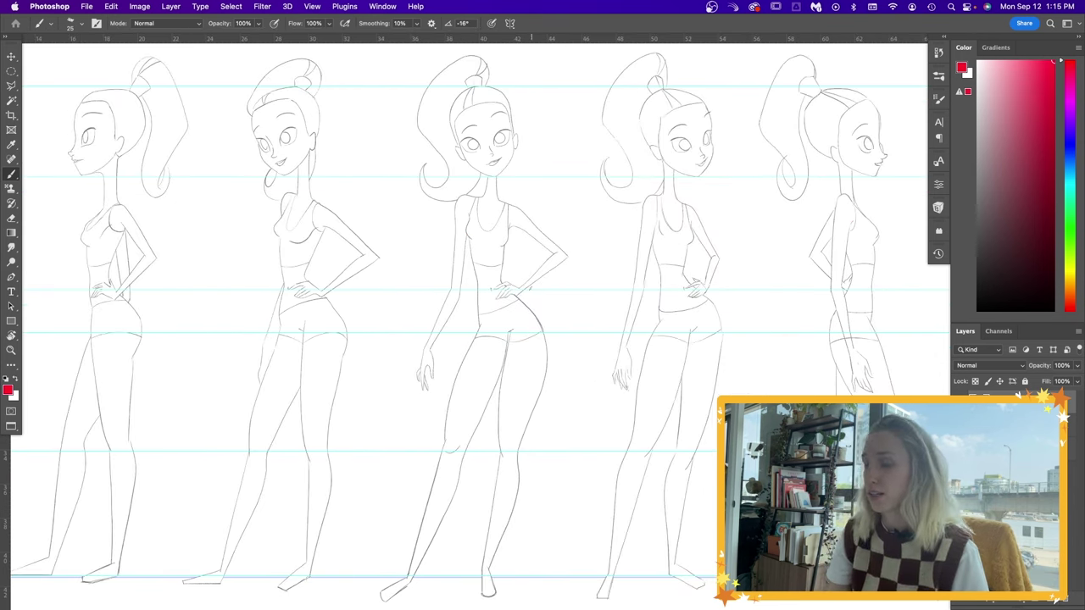
{"action": "left_click_drag", "start_coordinate": [458, 212], "coordinate": [453, 286]}
{"action": "mouse_move", "coordinate": [467, 220]}
{"action": "left_mouse_down"}
{"action": "mouse_move", "coordinate": [461, 296]}
{"action": "mouse_move", "coordinate": [427, 343]}
{"action": "left_mouse_up"}
{"action": "left_click_drag", "start_coordinate": [460, 296], "coordinate": [437, 339]}
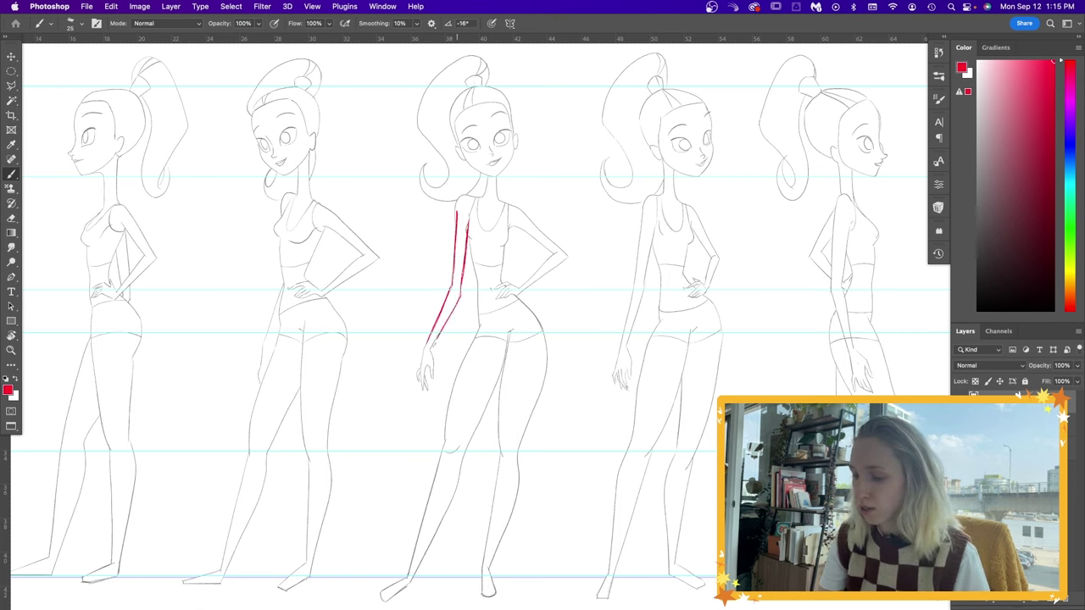
Move the red arm outline onto the right-facing side view's arm and rotate it to about -1.43° for comparison.
{"action": "key", "text": "v"}
{"action": "left_click_drag", "start_coordinate": [531, 447], "coordinate": [714, 444]}
{"action": "key", "text": "super+t"}
{"action": "left_click_drag", "start_coordinate": [675, 191], "coordinate": [681, 195]}
{"action": "left_click_drag", "start_coordinate": [630, 316], "coordinate": [685, 287]}
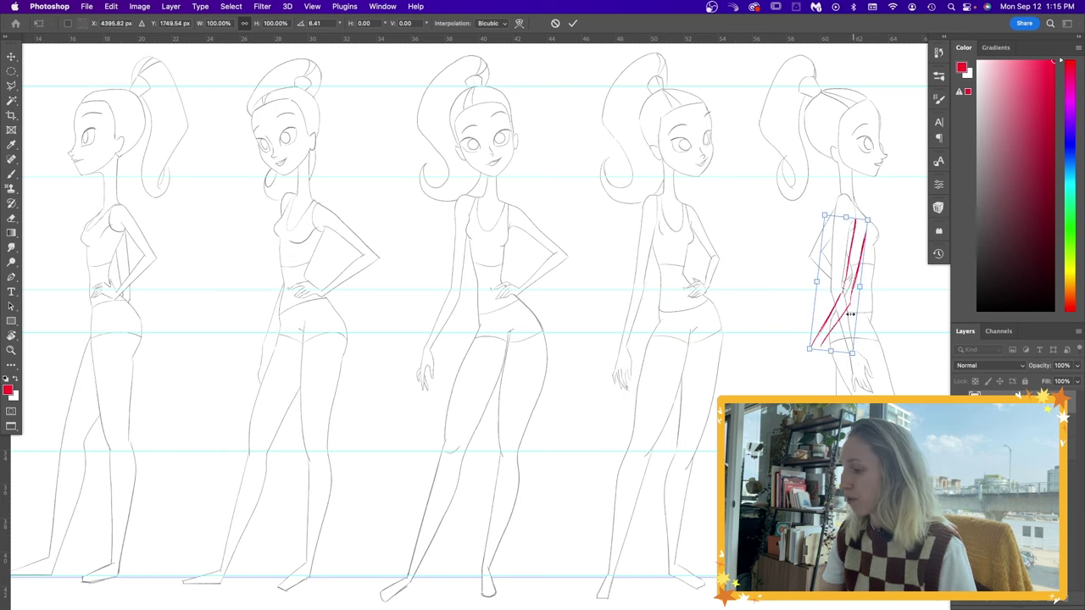
{"action": "left_click_drag", "start_coordinate": [835, 322], "coordinate": [823, 318]}
{"action": "left_click_drag", "start_coordinate": [883, 313], "coordinate": [888, 296]}
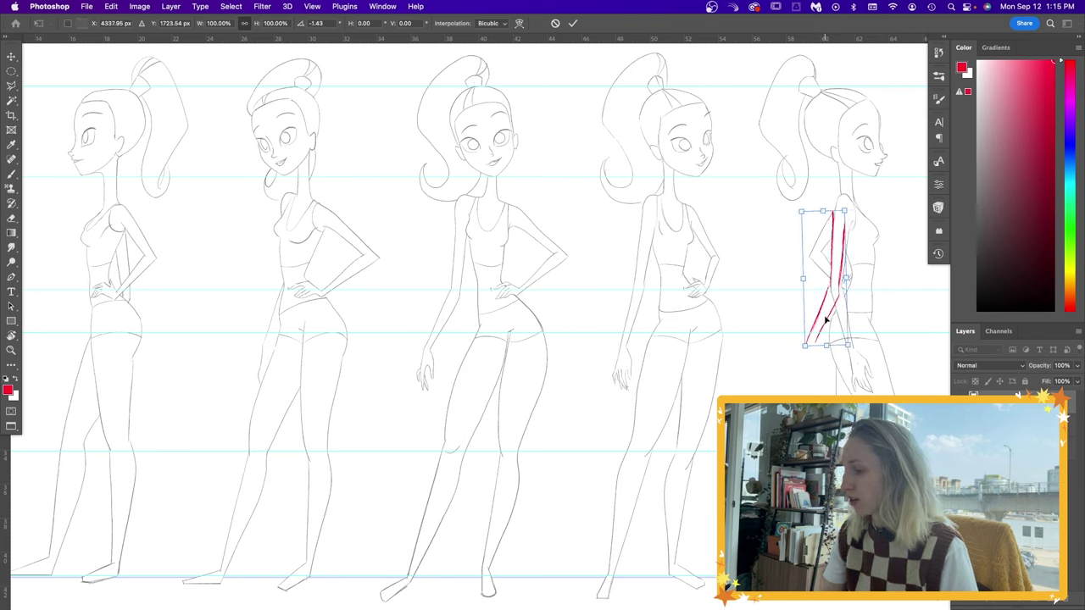
{"action": "left_click_drag", "start_coordinate": [824, 320], "coordinate": [827, 320]}
{"action": "key", "text": "Return"}
Mark the front view's waist width in red and move the mark across to the other views for comparison.
{"action": "key", "text": "b"}
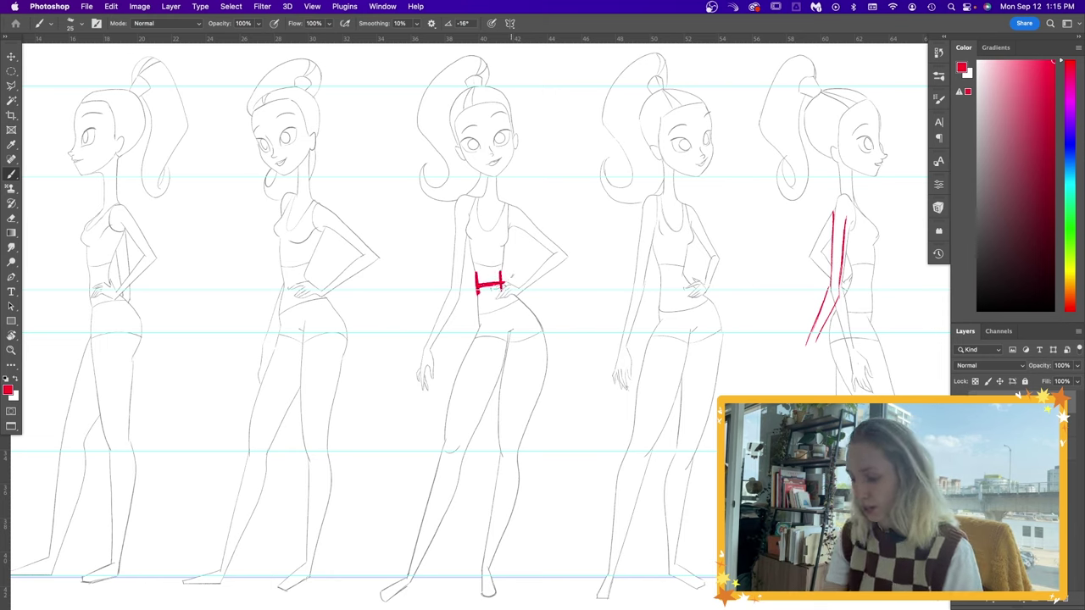
{"action": "key", "text": "v"}
{"action": "left_click_drag", "start_coordinate": [526, 307], "coordinate": [333, 307]}
{"action": "mouse_move", "coordinate": [417, 388]}
{"action": "left_mouse_down"}
{"action": "mouse_move", "coordinate": [206, 412]}
{"action": "mouse_move", "coordinate": [226, 413]}
{"action": "left_mouse_up"}
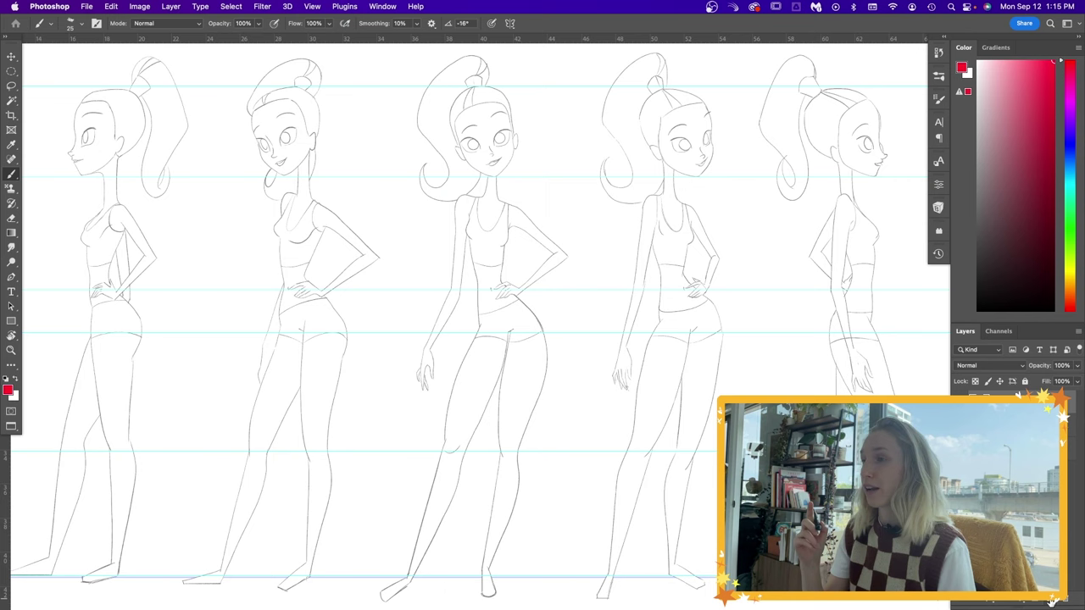
Sketch a red V-shaped pelvis line at the front view's crotch and a short stroke at the waist-to-hip corner.
{"action": "scroll", "coordinate": [475, 314], "scroll_direction": "down", "scroll_amount": 2}
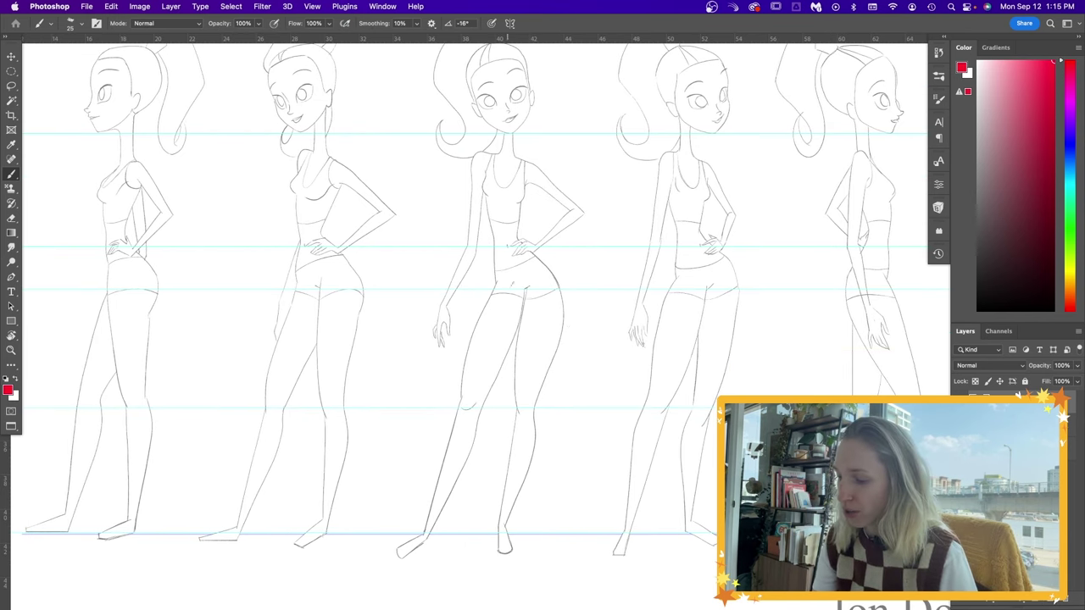
{"action": "left_click_drag", "start_coordinate": [509, 282], "coordinate": [526, 289]}
{"action": "key", "text": "super+z"}
{"action": "key", "text": "z"}
{"action": "left_click", "coordinate": [531, 289]}
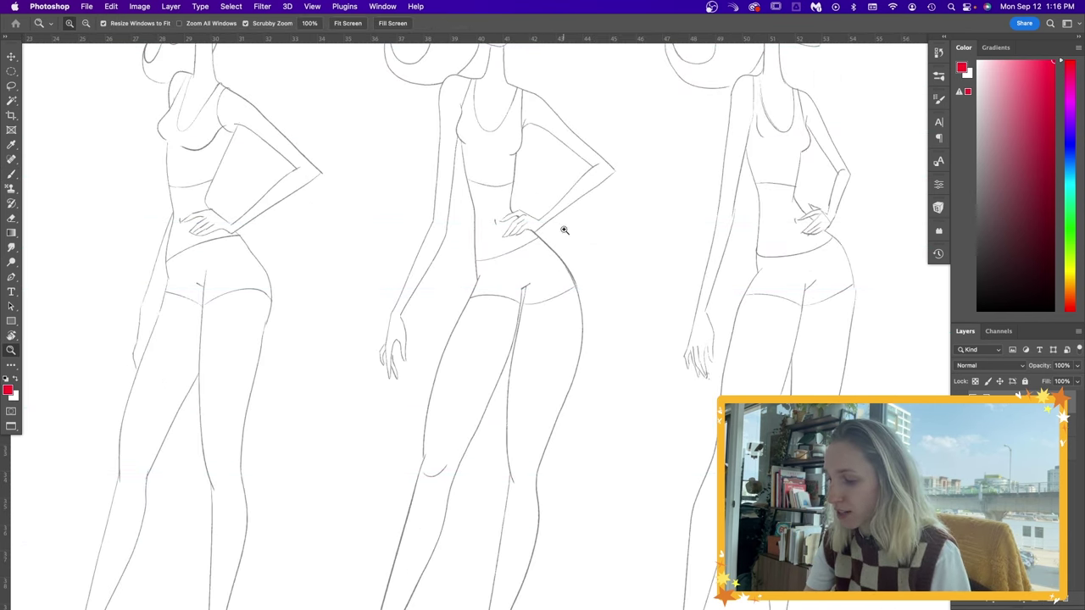
{"action": "key", "text": "b"}
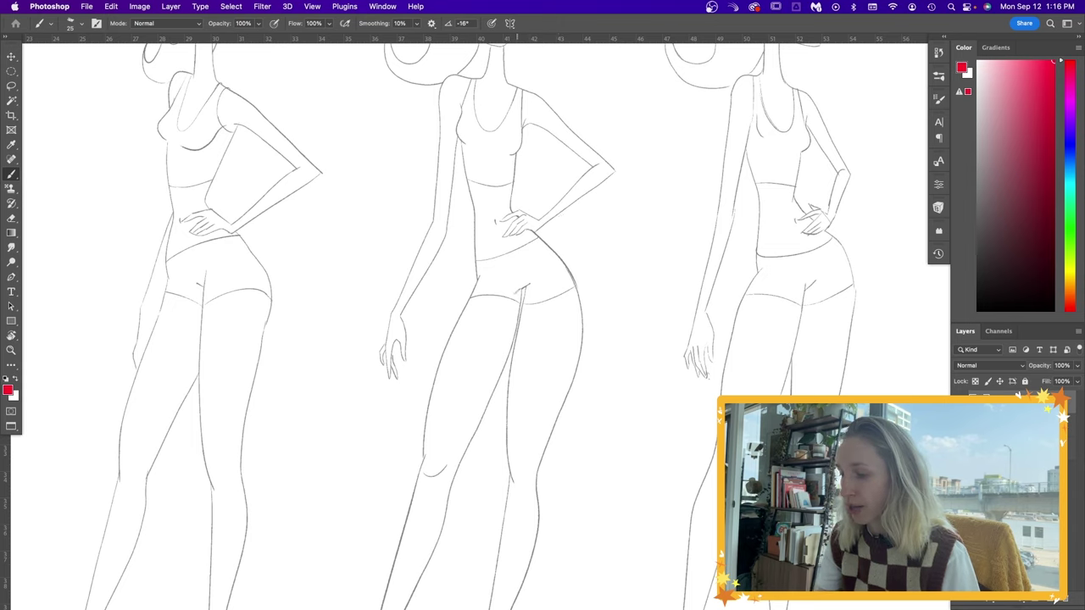
{"action": "left_click_drag", "start_coordinate": [497, 280], "coordinate": [535, 271]}
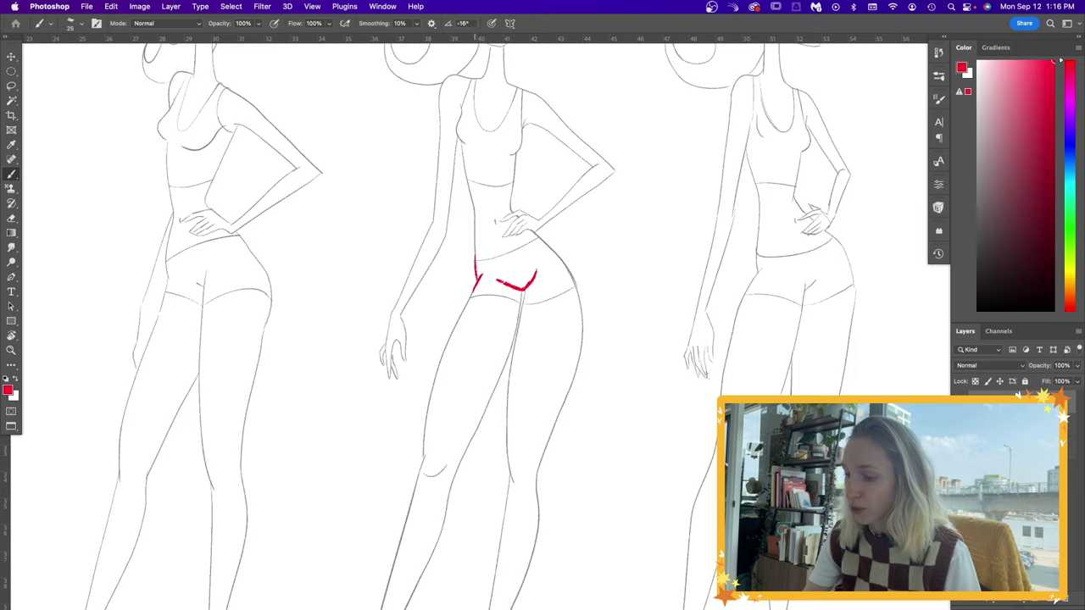
Redraw the front view's waist-to-hip contour in red and continue it down the outer thigh.
{"action": "key", "text": "super+z"}
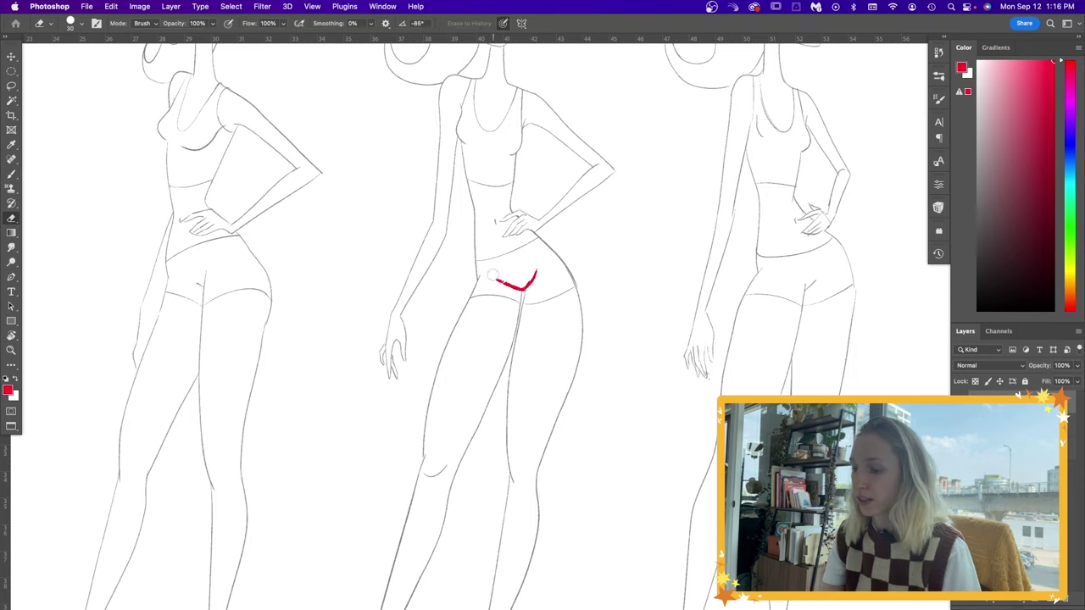
{"action": "left_click_drag", "start_coordinate": [476, 245], "coordinate": [480, 287]}
{"action": "key", "text": "e"}
{"action": "key", "text": "z"}
{"action": "left_click_drag", "start_coordinate": [577, 424], "coordinate": [503, 424]}
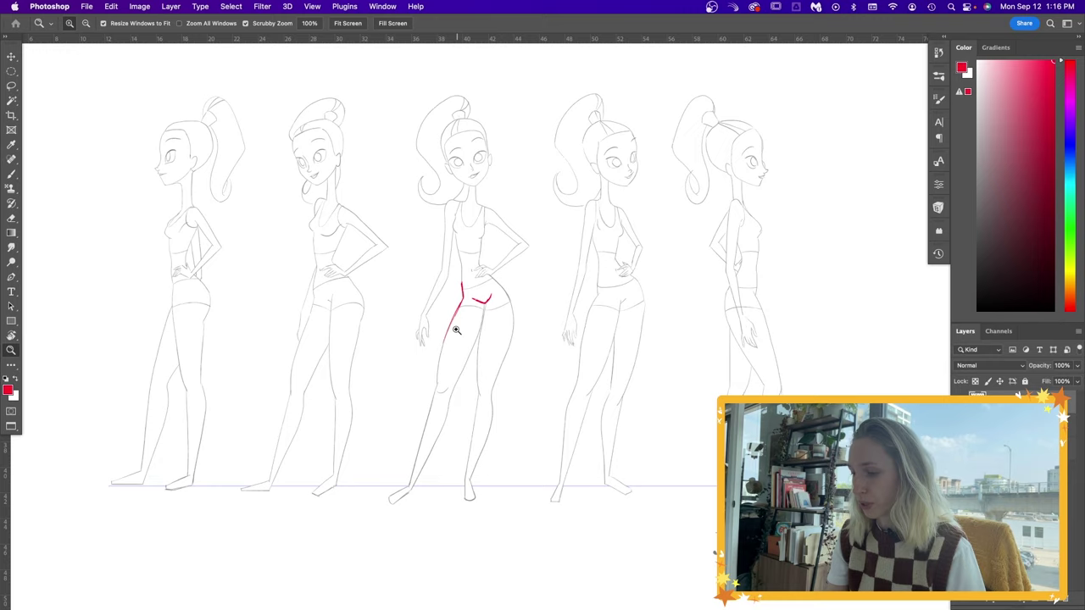
{"action": "left_click_drag", "start_coordinate": [473, 292], "coordinate": [517, 292]}
{"action": "key", "text": "b"}
{"action": "left_click_drag", "start_coordinate": [460, 300], "coordinate": [430, 366]}
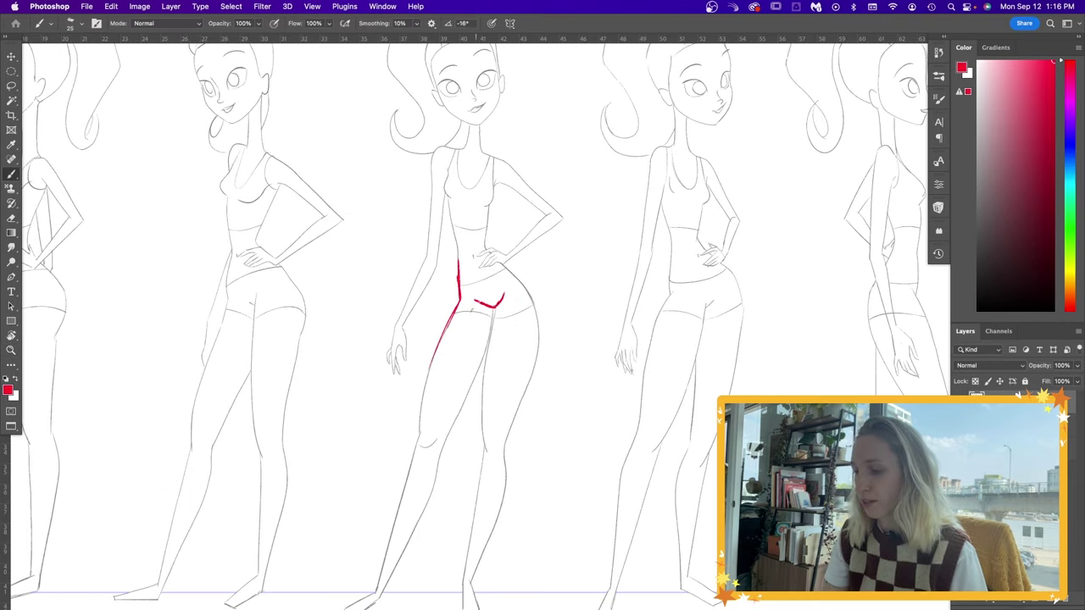
Extend the red contour of the front view's extended leg along the outer thigh, past the knee and down to the ankle.
{"action": "left_click_drag", "start_coordinate": [496, 259], "coordinate": [551, 126]}
{"action": "left_click_drag", "start_coordinate": [649, 320], "coordinate": [518, 321]}
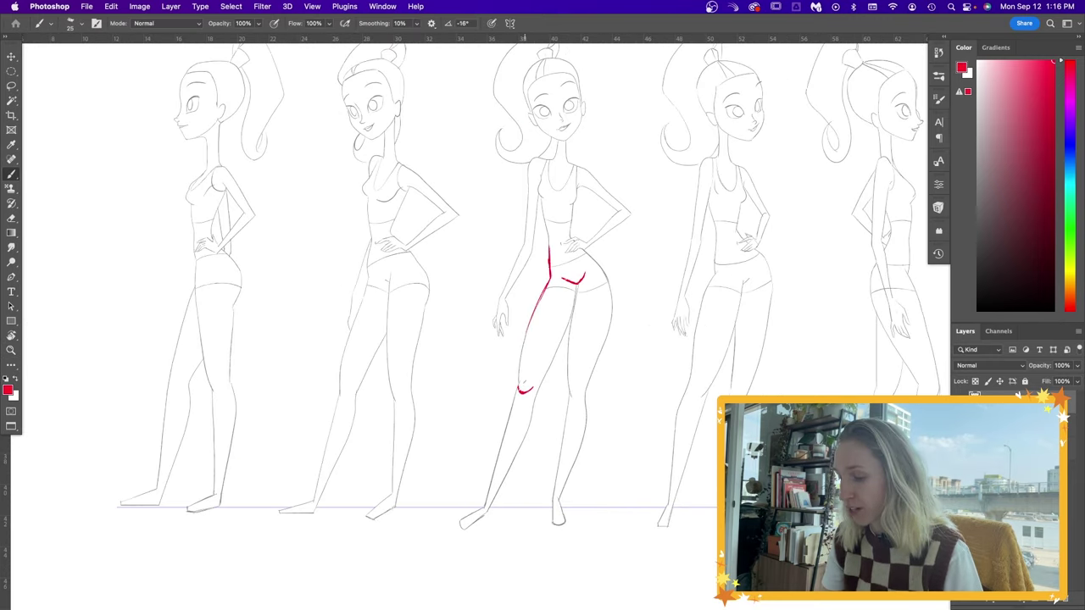
{"action": "left_click_drag", "start_coordinate": [341, 398], "coordinate": [349, 392]}
{"action": "key", "text": "super+z"}
{"action": "left_click_drag", "start_coordinate": [542, 295], "coordinate": [486, 502]}
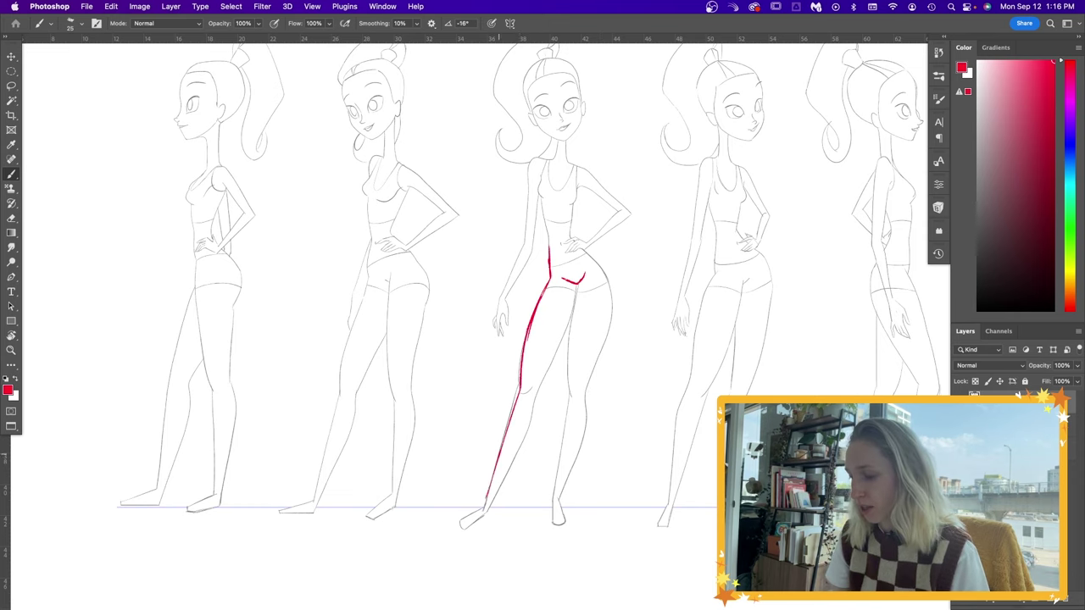
Draw the front view's inner thigh lines in red from the crotch, down the standing leg and towards the extended leg's knee.
{"action": "left_click_drag", "start_coordinate": [532, 465], "coordinate": [495, 472]}
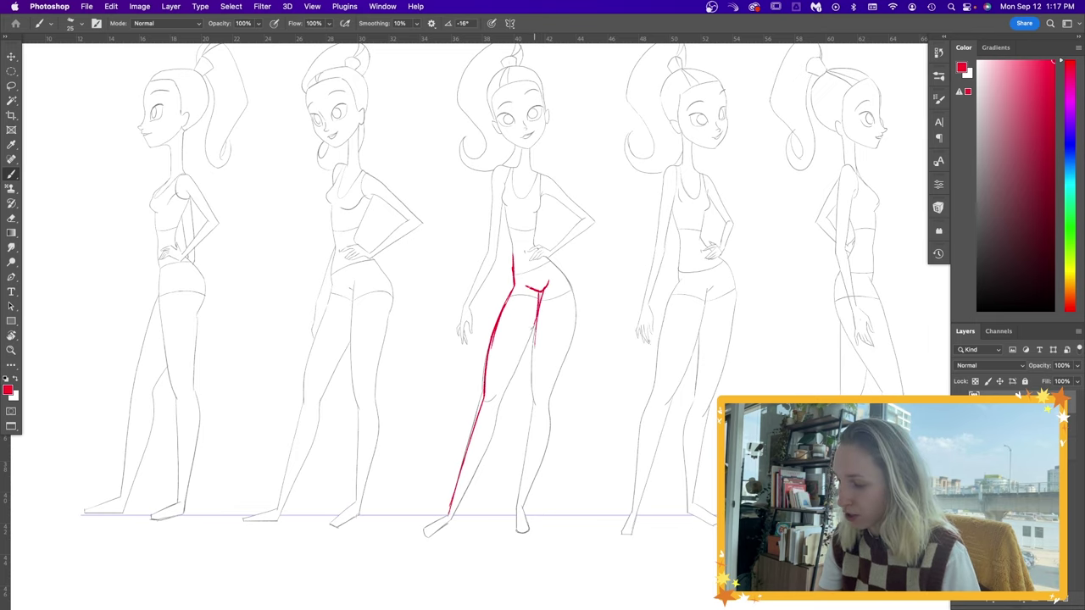
{"action": "key", "text": "super+z"}
{"action": "left_click_drag", "start_coordinate": [540, 294], "coordinate": [534, 368]}
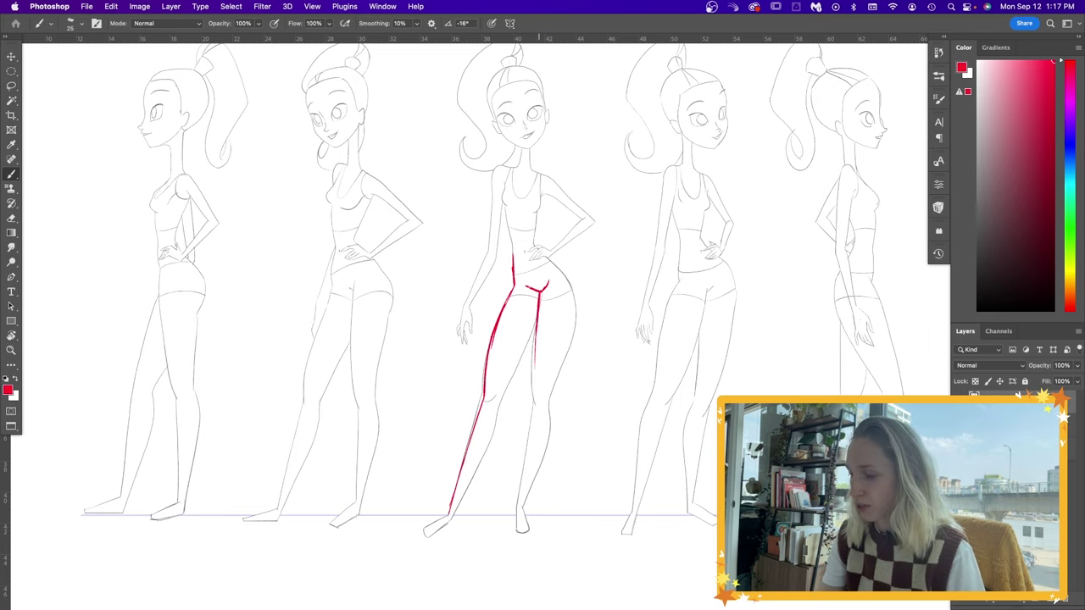
{"action": "mouse_move", "coordinate": [538, 317]}
{"action": "left_mouse_down"}
{"action": "mouse_move", "coordinate": [534, 395]}
{"action": "mouse_move", "coordinate": [501, 404]}
{"action": "left_mouse_up"}
{"action": "mouse_move", "coordinate": [537, 318]}
{"action": "left_mouse_down"}
{"action": "mouse_move", "coordinate": [458, 517]}
{"action": "mouse_move", "coordinate": [623, 415]}
{"action": "left_mouse_up"}
Draw the extended leg's inner knee and calf in red and add a foot resting on the ground line.
{"action": "key", "text": "e"}
{"action": "key", "text": "b"}
{"action": "mouse_move", "coordinate": [625, 399]}
{"action": "left_mouse_down"}
{"action": "mouse_move", "coordinate": [591, 425]}
{"action": "mouse_move", "coordinate": [628, 433]}
{"action": "mouse_move", "coordinate": [593, 433]}
{"action": "left_mouse_up"}
{"action": "key", "text": "e"}
{"action": "key", "text": "b"}
{"action": "key", "text": "e"}
{"action": "key", "text": "b"}
{"action": "key", "text": "e"}
{"action": "key", "text": "b"}
{"action": "key", "text": "e"}
{"action": "left_click_drag", "start_coordinate": [714, 453], "coordinate": [616, 548]}
Circle the near ankle of the left-facing side view in red and point an arrow at it.
{"action": "key", "text": "b"}
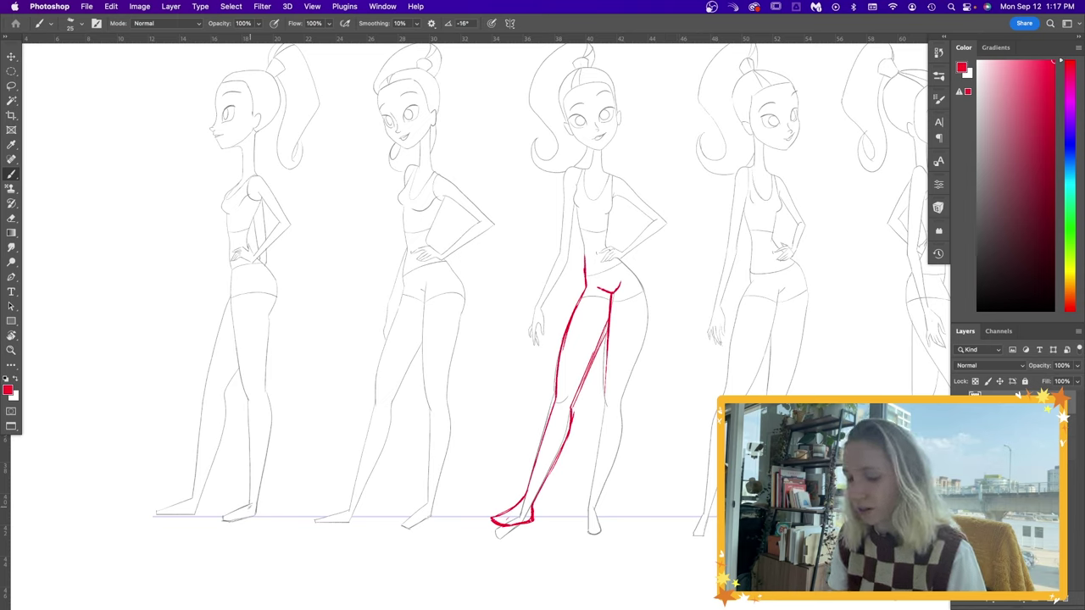
{"action": "left_click_drag", "start_coordinate": [239, 510], "coordinate": [261, 489]}
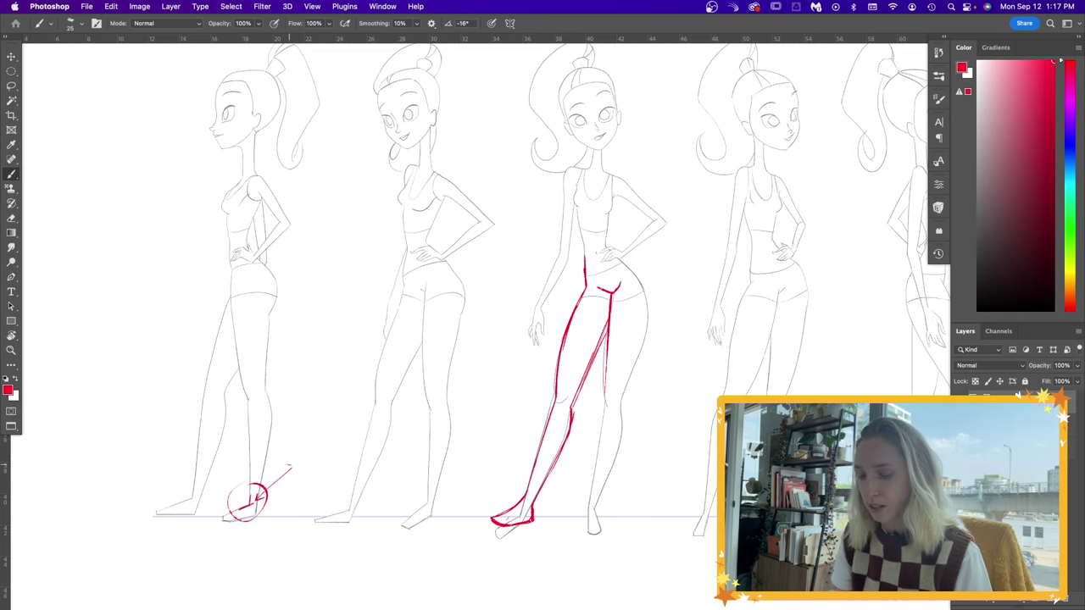
Undo the red circle and arrow at the near ankle of the left-facing side view.
{"action": "key", "text": "super+z"}
{"action": "key", "text": "super+z"}
{"action": "key", "text": "super+z"}
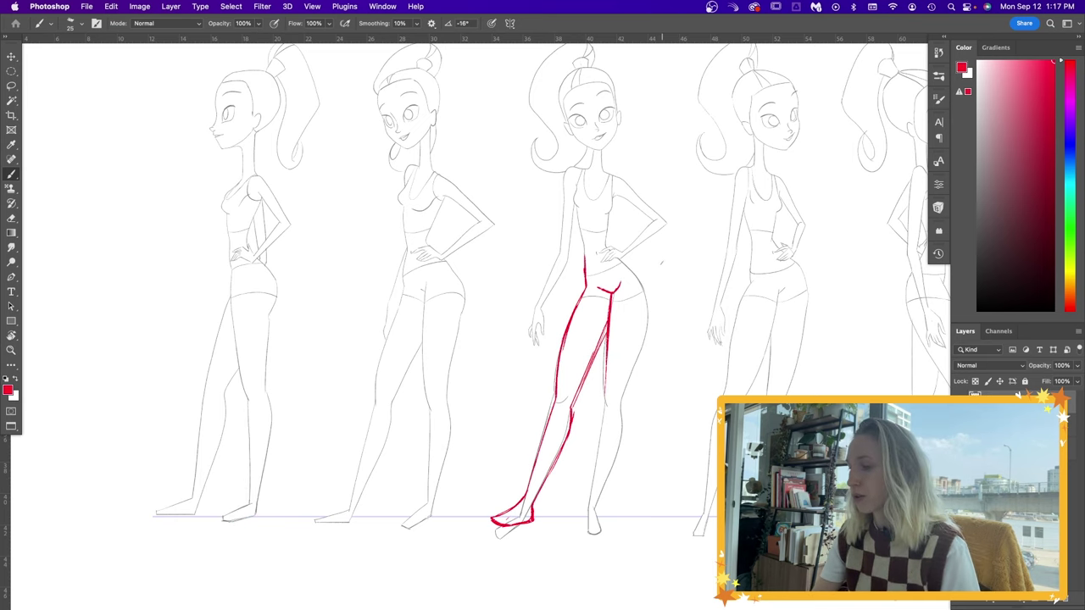
Draw a straight vertical cyan line through the front view from the top of the head to below the standing foot.
{"action": "scroll", "coordinate": [653, 339], "scroll_direction": "down", "scroll_amount": 3}
{"action": "left_click", "coordinate": [1053, 601]}
{"action": "left_click", "coordinate": [1070, 174]}
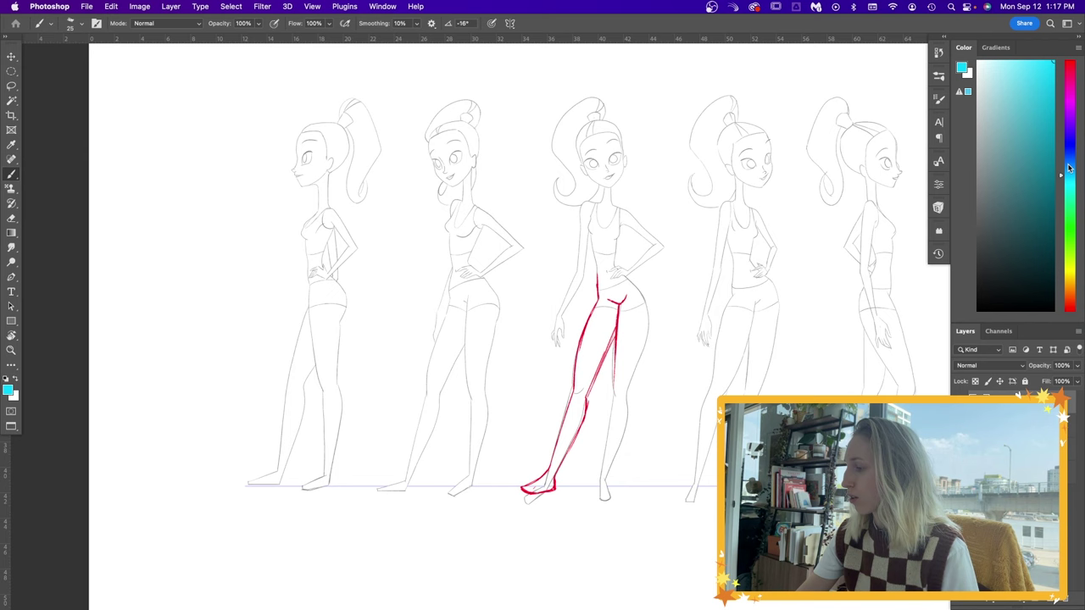
{"action": "left_click_drag", "start_coordinate": [607, 108], "coordinate": [607, 516]}
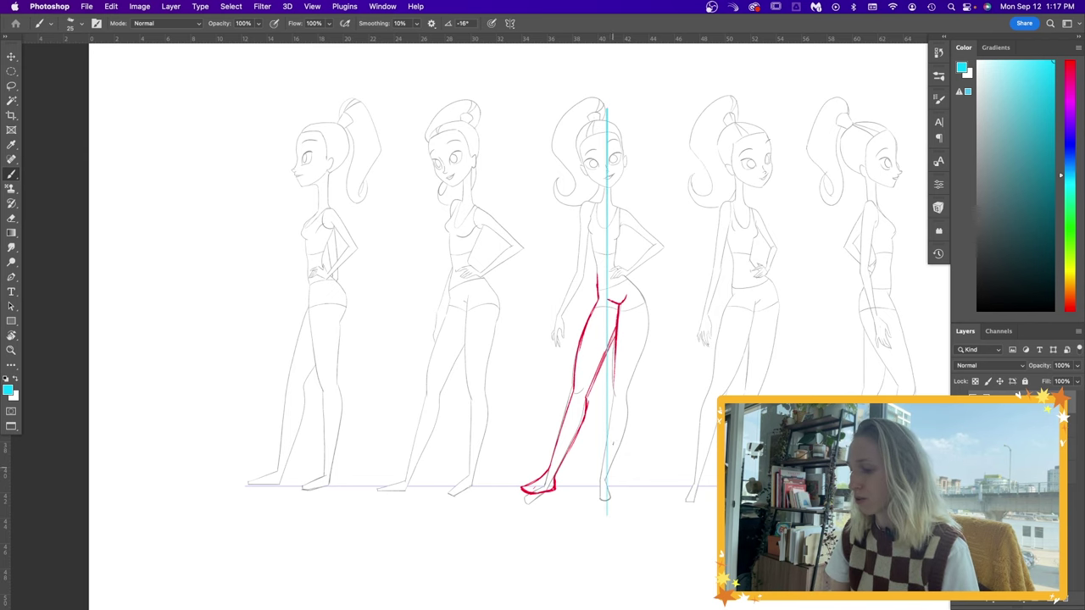
{"action": "scroll", "coordinate": [604, 475], "scroll_direction": "right", "scroll_amount": 4}
{"action": "scroll", "coordinate": [603, 475], "scroll_direction": "up", "scroll_amount": 2}
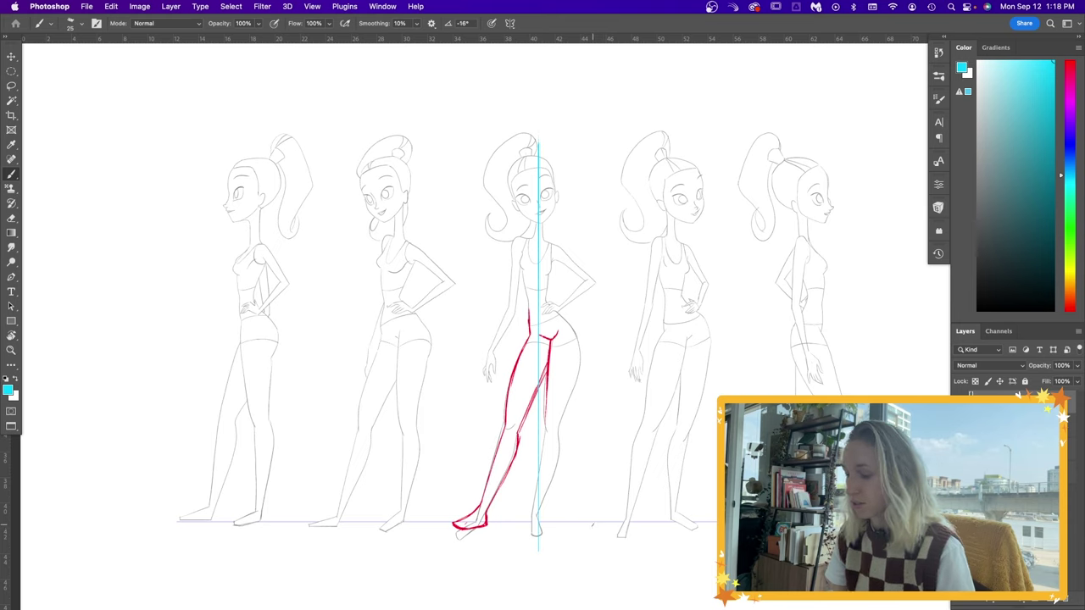
Sample the red and draw the front view's standing leg from hip and outer thigh down the calf to a flat foot.
{"action": "left_click", "coordinate": [1018, 425]}
{"action": "left_click", "coordinate": [551, 341], "text": "alt"}
{"action": "left_click_drag", "start_coordinate": [560, 430], "coordinate": [546, 507]}
{"action": "mouse_move", "coordinate": [537, 507]}
{"action": "left_mouse_down"}
{"action": "mouse_move", "coordinate": [540, 535]}
{"action": "mouse_move", "coordinate": [560, 533]}
{"action": "left_mouse_up"}
{"action": "mouse_move", "coordinate": [547, 507]}
{"action": "left_mouse_down"}
{"action": "mouse_move", "coordinate": [560, 530]}
{"action": "mouse_move", "coordinate": [540, 535]}
{"action": "left_mouse_up"}
{"action": "key", "text": "e"}
{"action": "key", "text": "b"}
{"action": "mouse_move", "coordinate": [556, 313]}
{"action": "left_mouse_down"}
{"action": "mouse_move", "coordinate": [580, 352]}
{"action": "mouse_move", "coordinate": [559, 428]}
{"action": "left_mouse_up"}
Draw both sides of the front view's torso in red and join them with a slanted shoulder line.
{"action": "scroll", "coordinate": [444, 444], "scroll_direction": "up", "scroll_amount": 3}
{"action": "left_click_drag", "start_coordinate": [548, 193], "coordinate": [556, 258]}
{"action": "left_click_drag", "start_coordinate": [588, 202], "coordinate": [580, 259]}
{"action": "left_click_drag", "start_coordinate": [552, 231], "coordinate": [556, 302]}
{"action": "left_click_drag", "start_coordinate": [550, 180], "coordinate": [551, 226]}
{"action": "left_click_drag", "start_coordinate": [548, 174], "coordinate": [588, 188]}
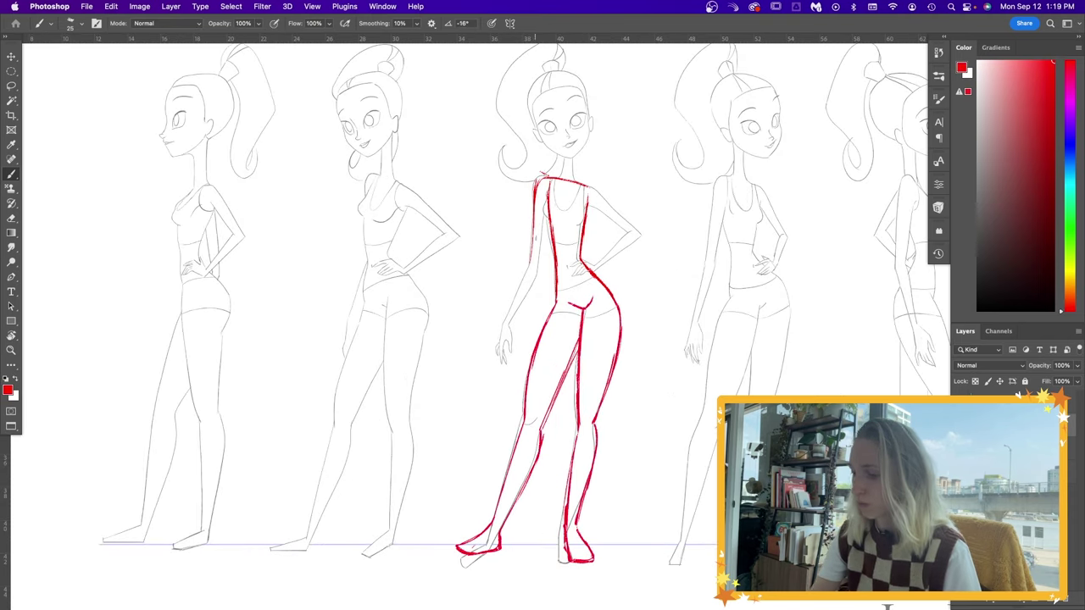
{"action": "key", "text": "super+minus"}
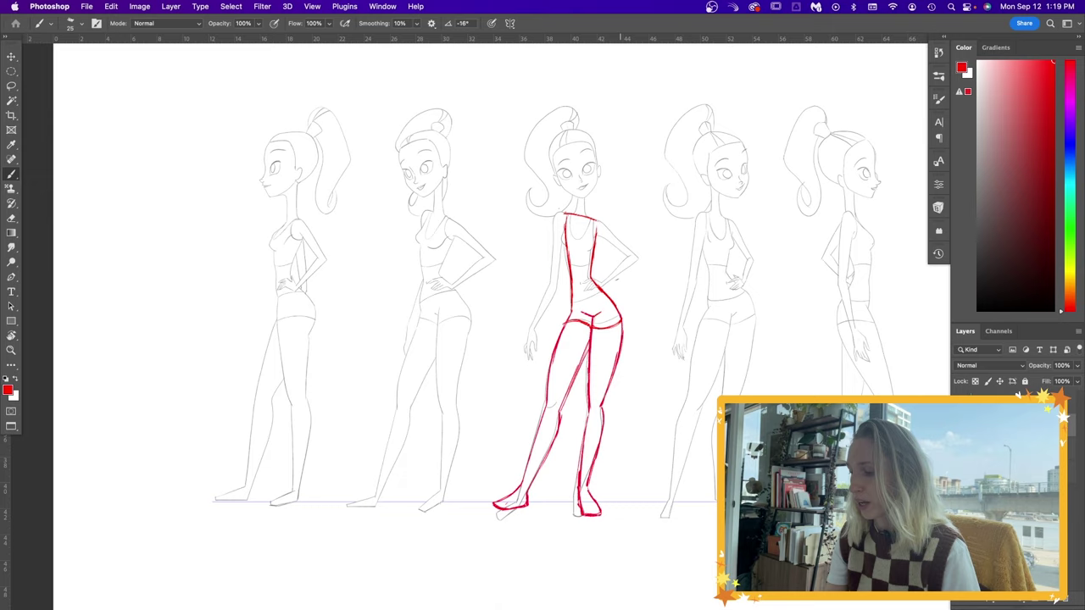
Draw the curved waistband of the front view's shorts in red between the waist and hip.
{"action": "left_click_drag", "start_coordinate": [571, 300], "coordinate": [601, 291]}
{"action": "left_click_drag", "start_coordinate": [581, 281], "coordinate": [581, 288]}
{"action": "left_click_drag", "start_coordinate": [582, 229], "coordinate": [593, 251]}
{"action": "key", "text": "e"}
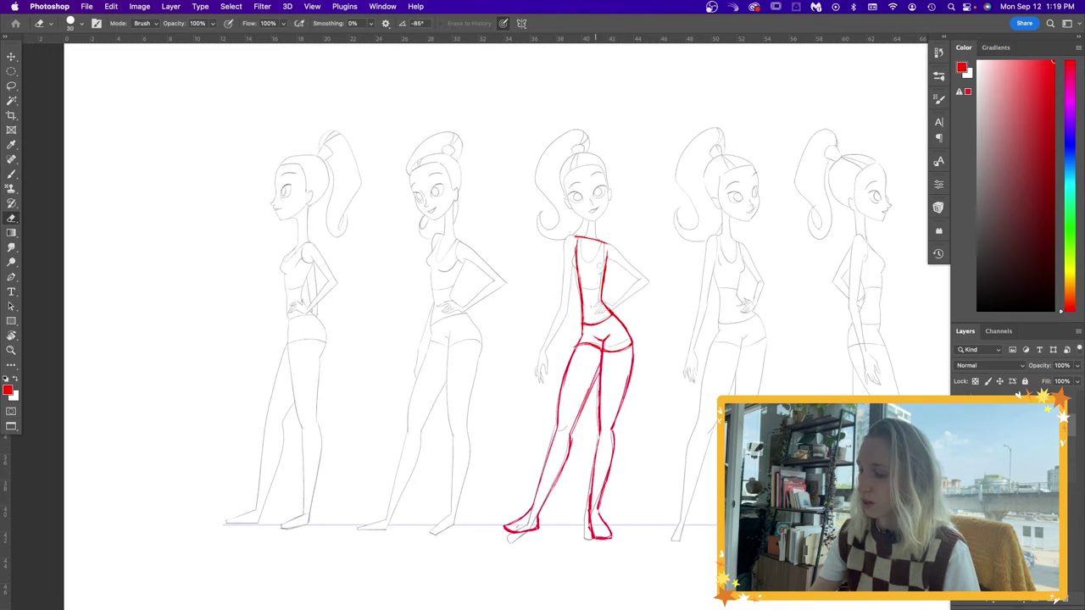
{"action": "key", "text": "b"}
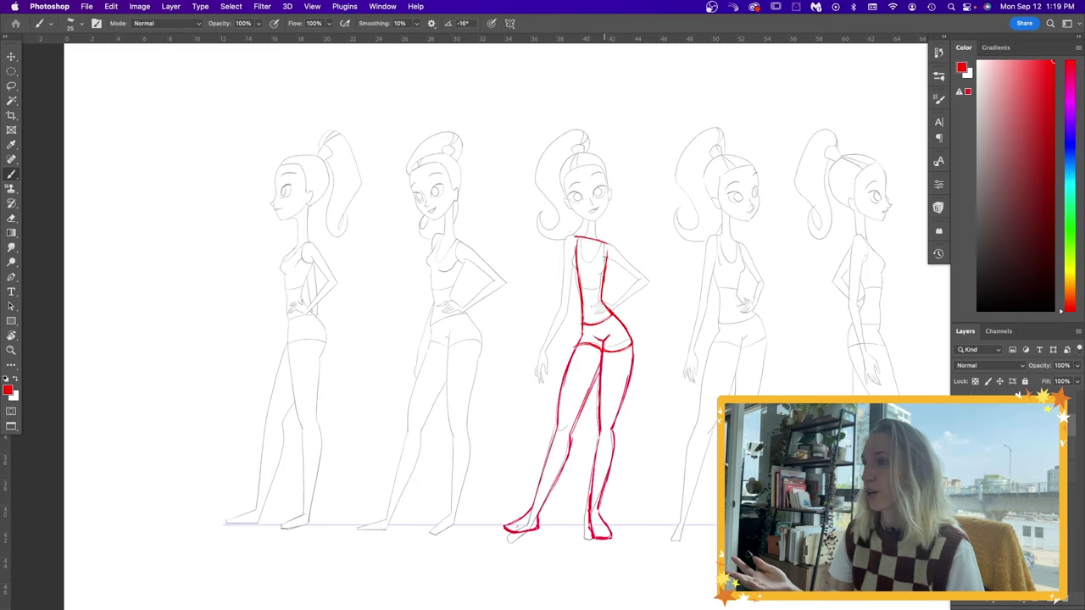
{"action": "key", "text": "e"}
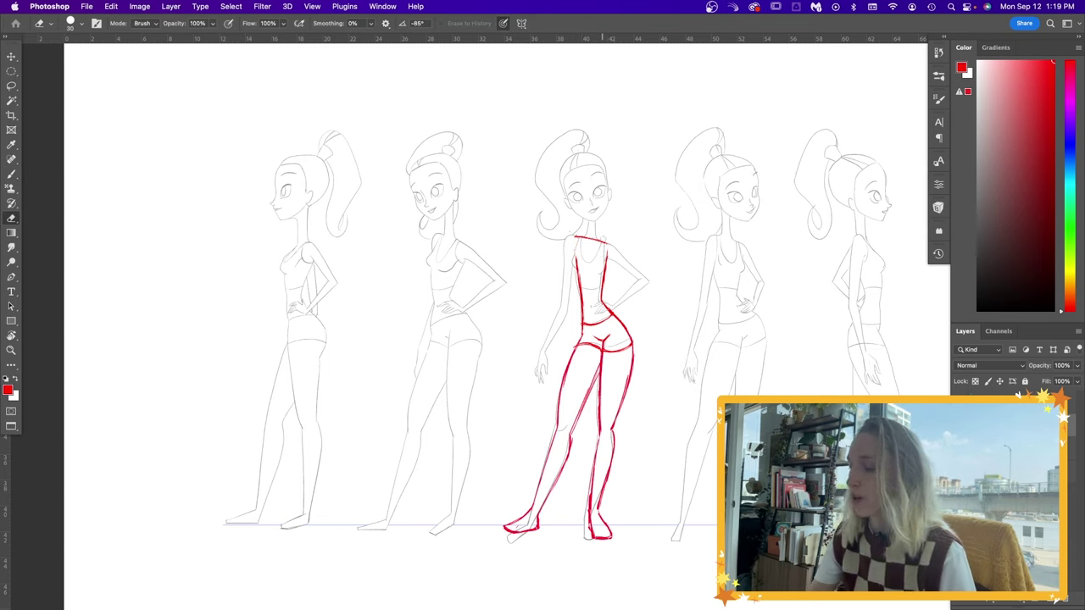
Redraw the torso contour beside the bent arm, add a navel, and mark both knees of the front view in red.
{"action": "key", "text": "b"}
{"action": "left_click_drag", "start_coordinate": [609, 252], "coordinate": [594, 306]}
{"action": "key", "text": "e"}
{"action": "key", "text": "b"}
{"action": "left_click_drag", "start_coordinate": [557, 423], "coordinate": [612, 429]}
{"action": "key", "text": "e"}
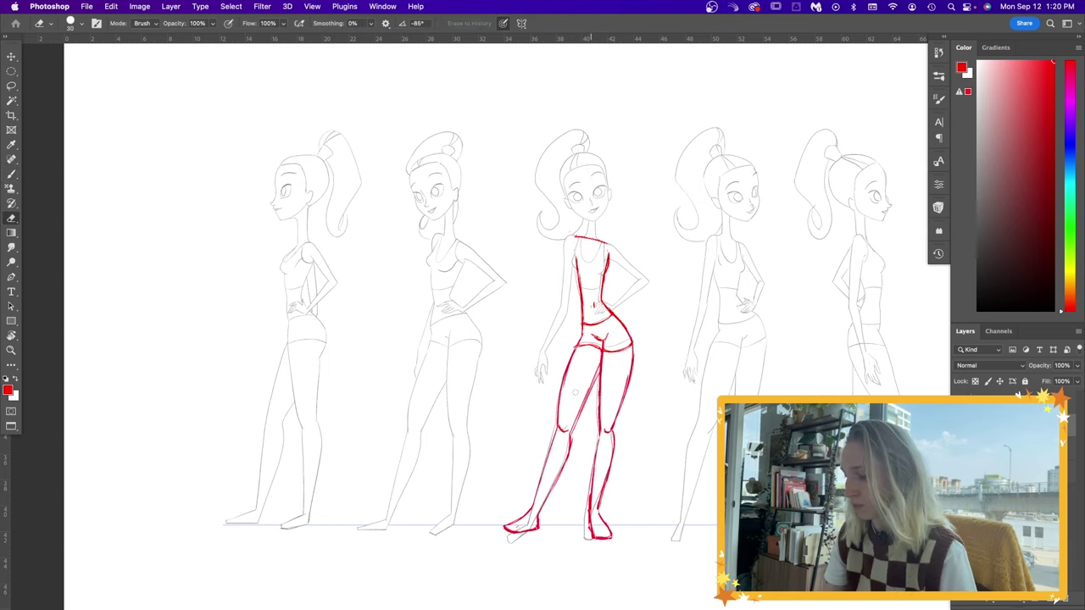
Switch to blue and outline the front view's standing thigh.
{"action": "key", "text": "b"}
{"action": "left_click", "coordinate": [1070, 157]}
{"action": "left_click_drag", "start_coordinate": [631, 368], "coordinate": [620, 407]}
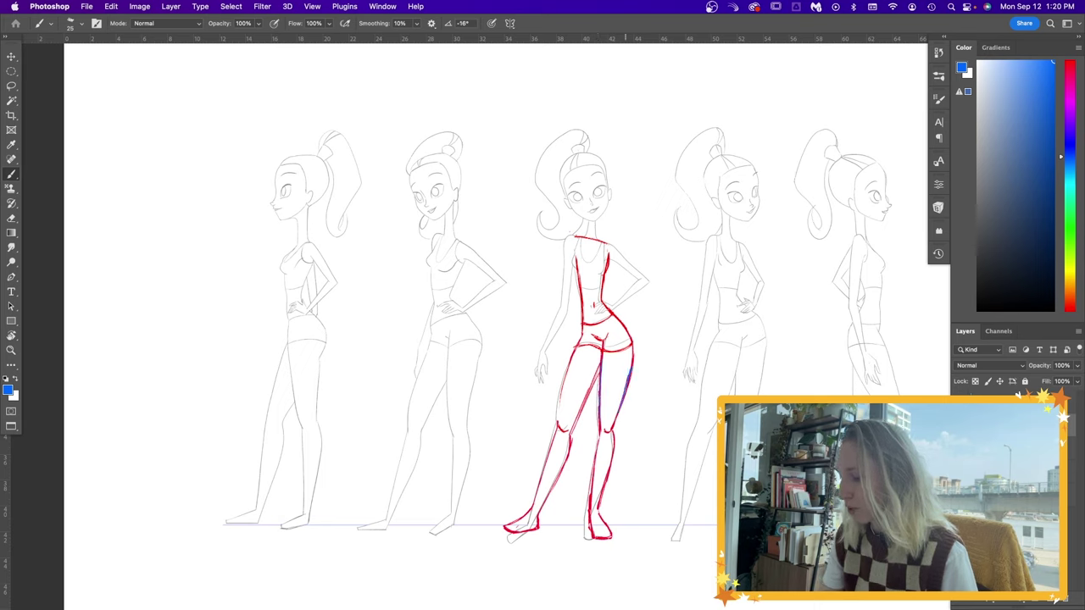
Move the blue thigh outline onto the front view's extended leg and rotate it to align with that thigh.
{"action": "key", "text": "v"}
{"action": "left_click_drag", "start_coordinate": [671, 456], "coordinate": [632, 453]}
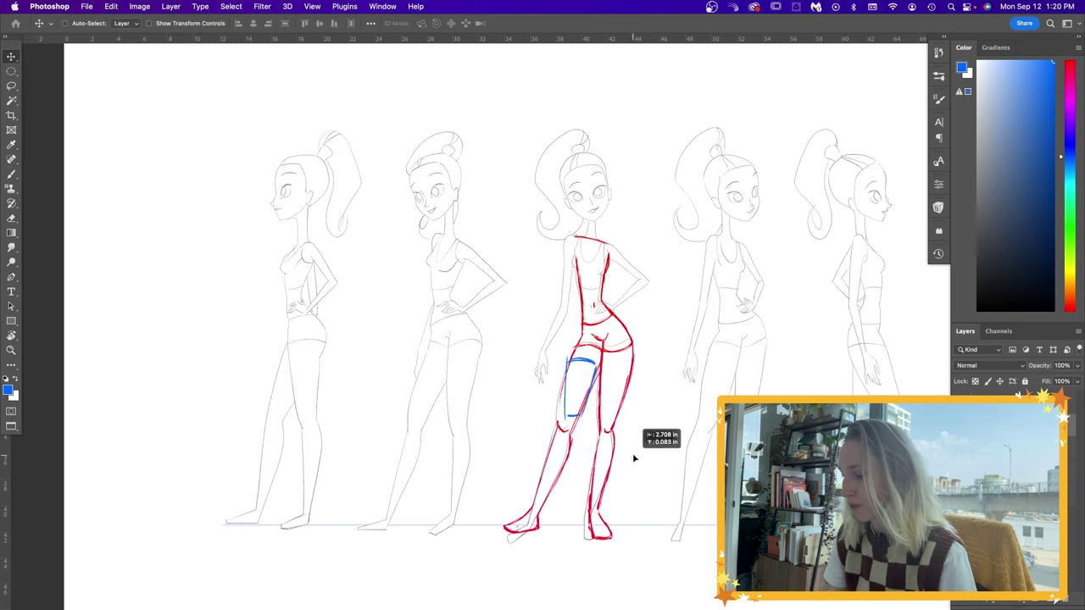
{"action": "key", "text": "super+t"}
{"action": "left_click_drag", "start_coordinate": [612, 330], "coordinate": [636, 333]}
{"action": "key", "text": "Return"}
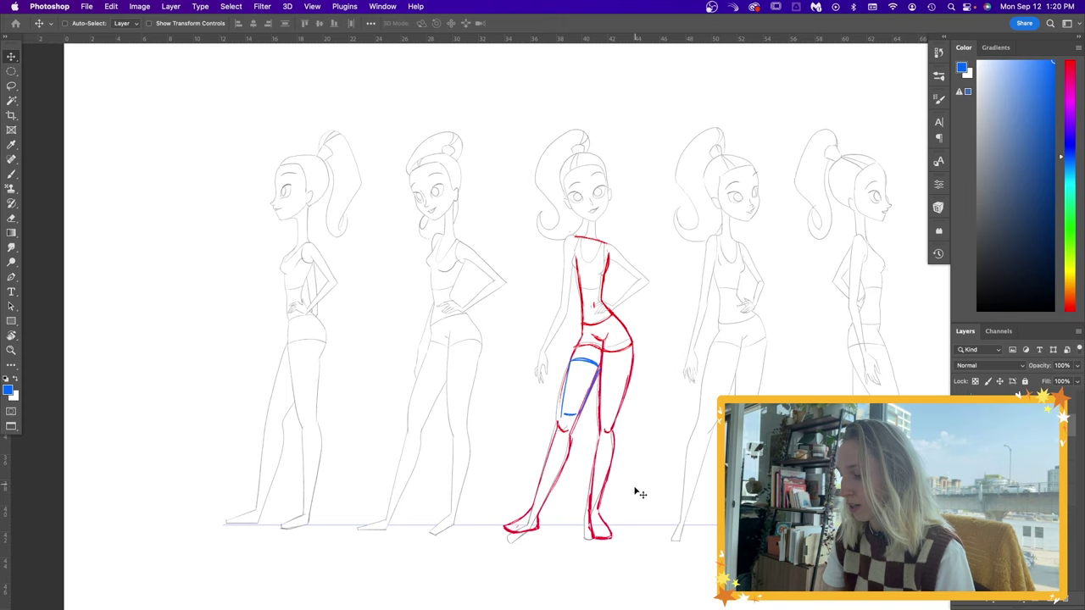
{"action": "left_click_drag", "start_coordinate": [635, 495], "coordinate": [636, 496]}
Redraw the extended leg's outer thigh in red to match the blue outline, erasing the old contour.
{"action": "key", "text": "d"}
{"action": "key", "text": "e"}
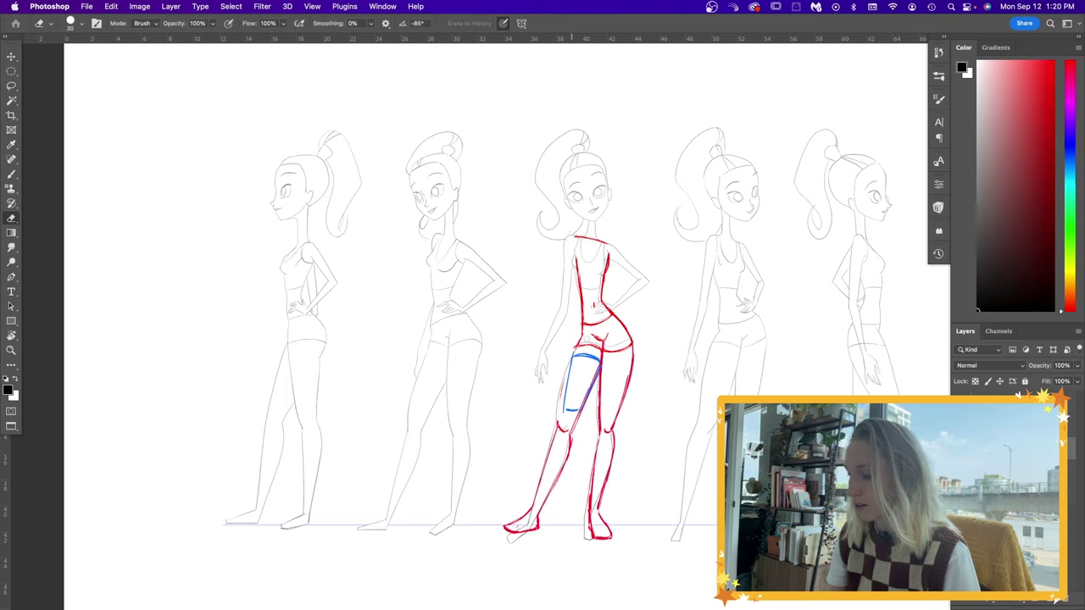
{"action": "left_click", "coordinate": [1054, 61]}
{"action": "key", "text": "b"}
{"action": "left_click_drag", "start_coordinate": [579, 342], "coordinate": [563, 415]}
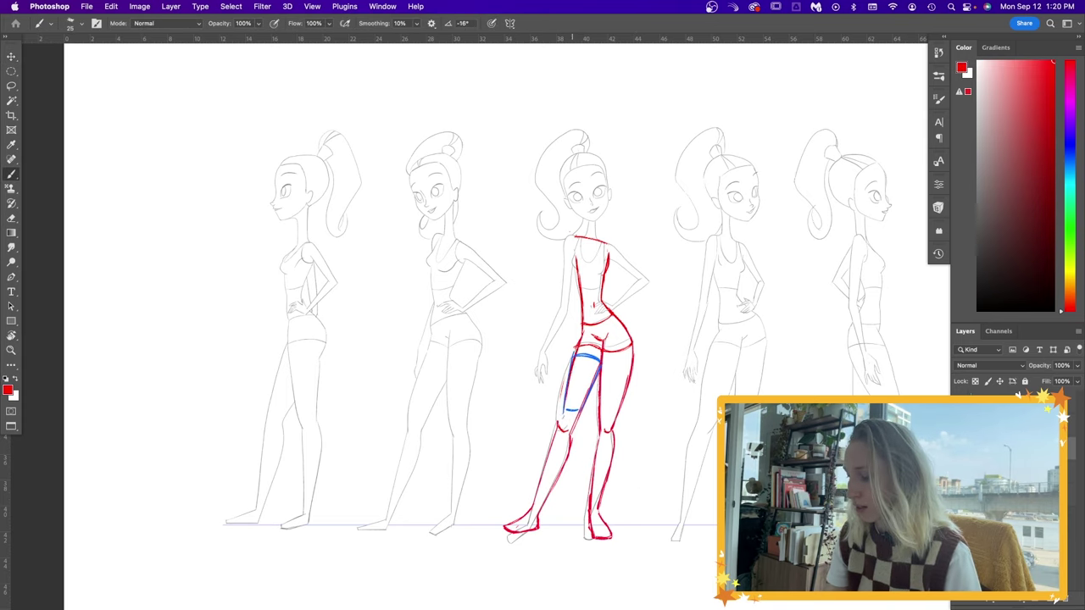
{"action": "key", "text": "e"}
{"action": "left_click_drag", "start_coordinate": [579, 343], "coordinate": [570, 430]}
Redraw the extended leg's calf contours in red from knee to ankle and remove the blue outline.
{"action": "key", "text": "b"}
{"action": "left_click", "coordinate": [1069, 144]}
{"action": "key", "text": "v"}
{"action": "left_click", "coordinate": [1070, 61]}
{"action": "key", "text": "e"}
{"action": "key", "text": "b"}
{"action": "key", "text": "e"}
{"action": "key", "text": "b"}
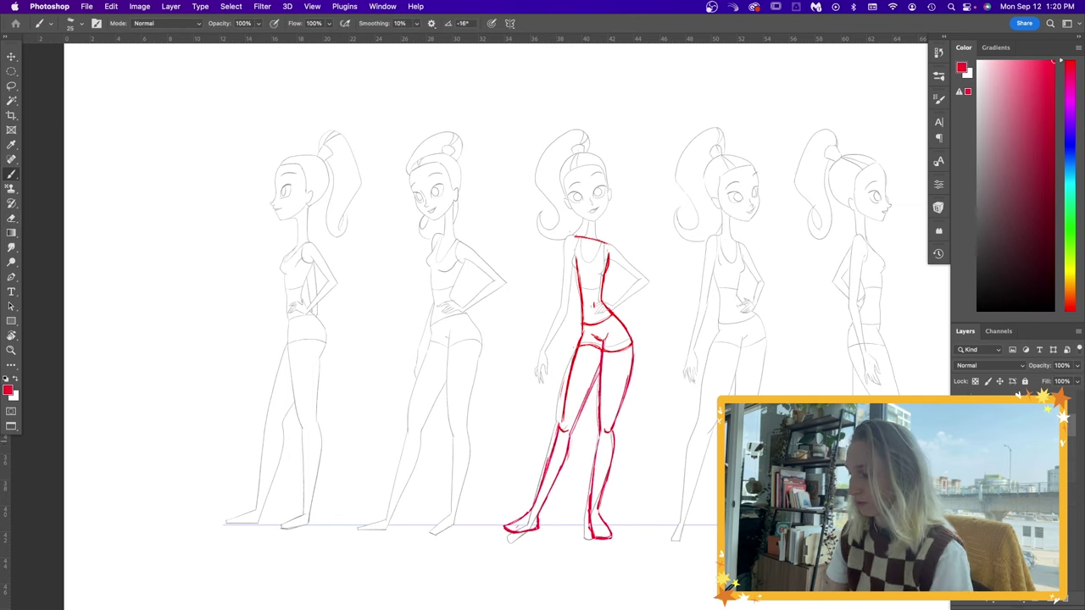
Erase most of the front view's red shoulder line, and draw the crop top's lower edge and a neck line in red.
{"action": "key", "text": "e"}
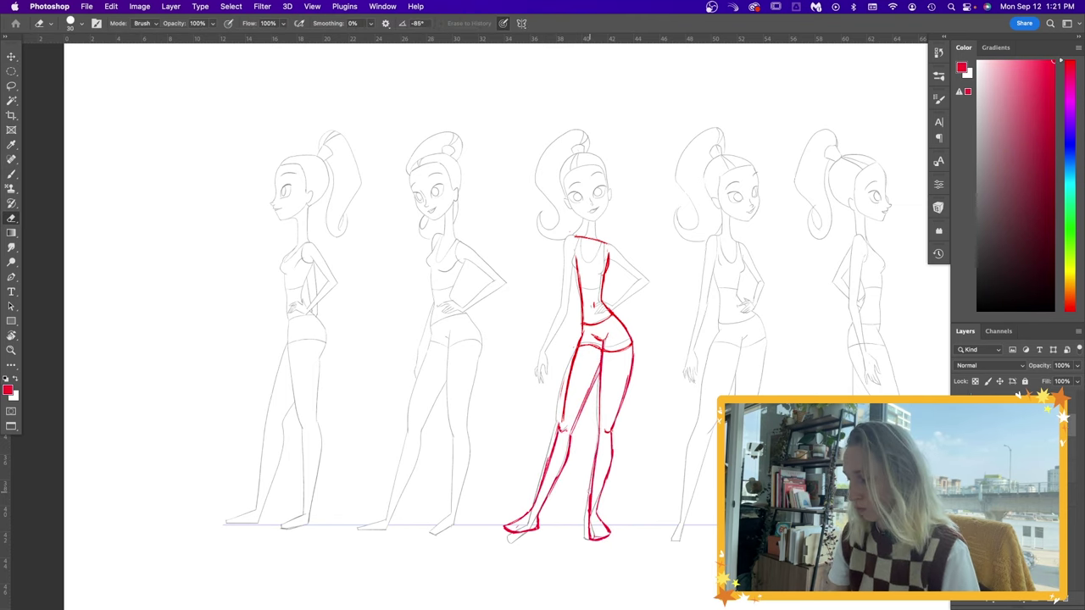
{"action": "key", "text": "b"}
{"action": "scroll", "coordinate": [496, 322], "scroll_direction": "up", "scroll_amount": 3}
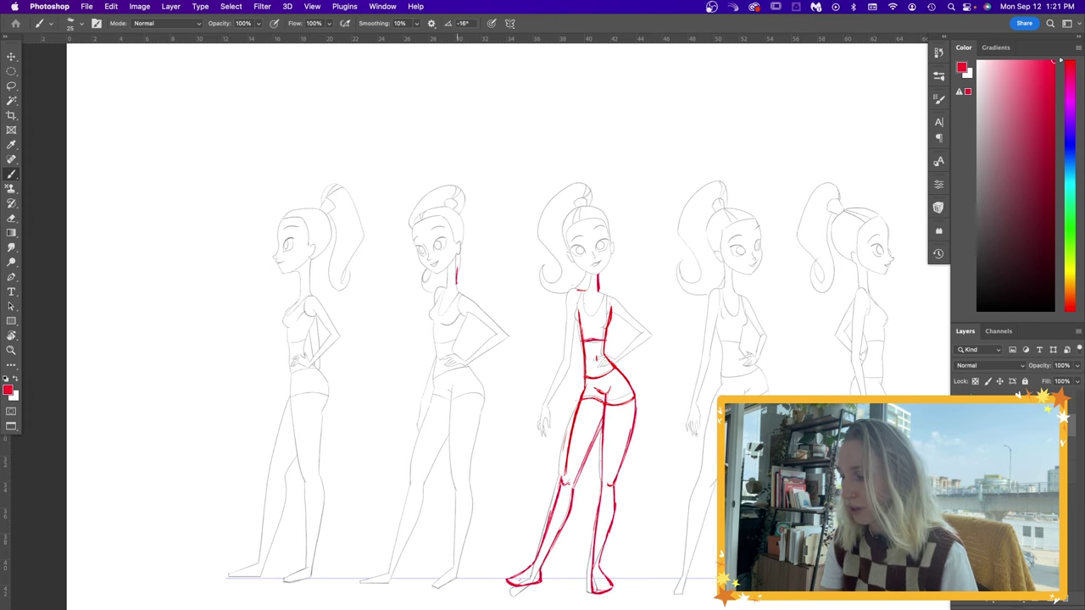
Undo the red neck strokes and show the horizontal guides across all five views.
{"action": "key", "text": "super+z"}
{"action": "key", "text": "super+z"}
{"action": "left_click_drag", "start_coordinate": [473, 273], "coordinate": [651, 273]}
{"action": "key", "text": "super+z"}
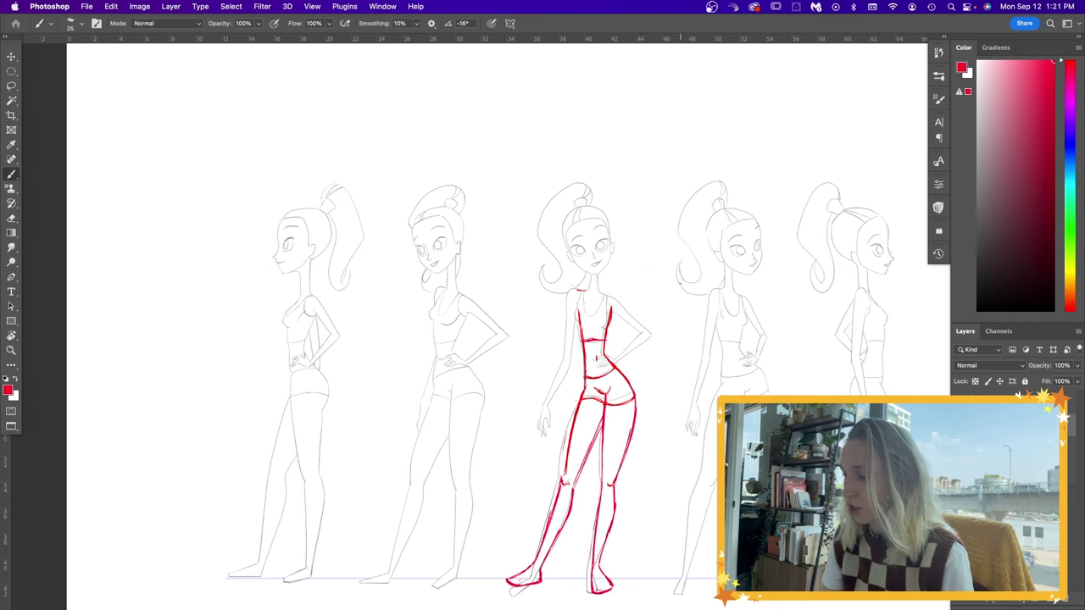
{"action": "key", "text": "super+;"}
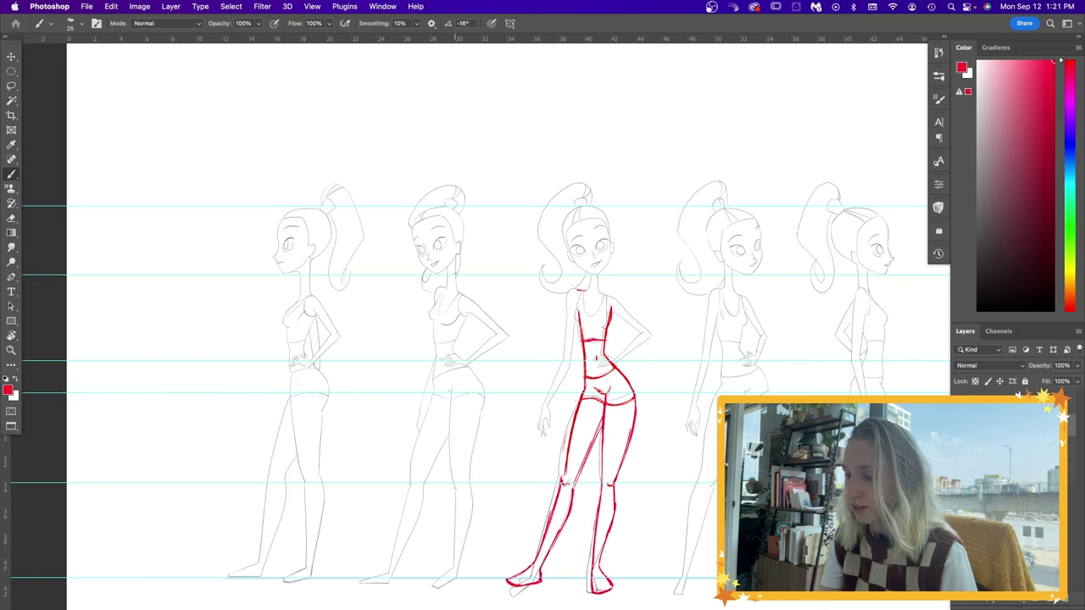
{"action": "left_click_drag", "start_coordinate": [456, 253], "coordinate": [456, 269]}
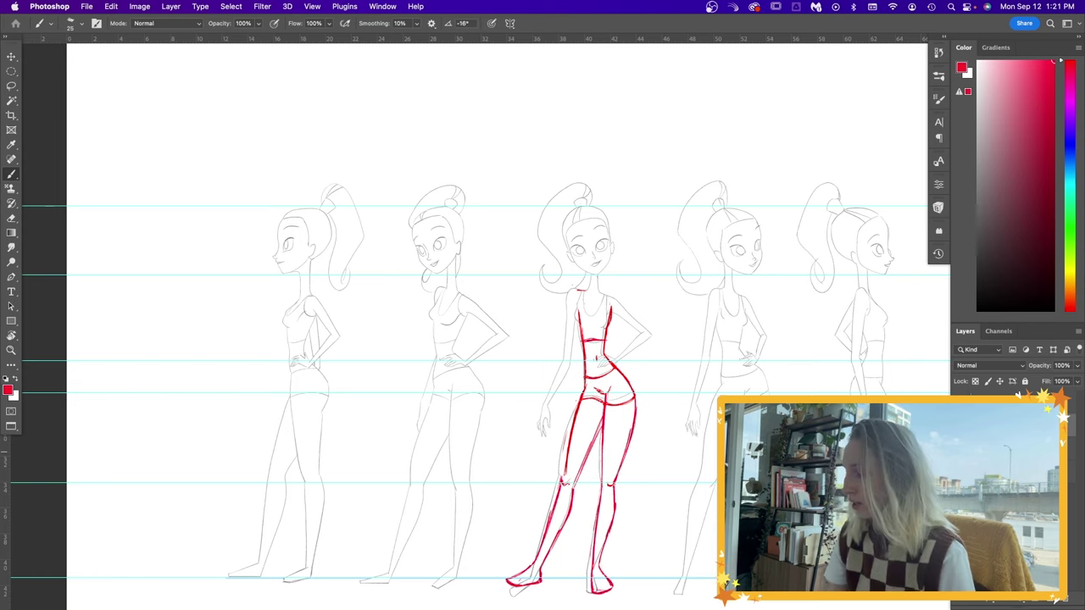
Select the heads of all five views with a rectangular marquee, move them slightly down to shorten the necks, and deselect.
{"action": "left_click_drag", "start_coordinate": [867, 140], "coordinate": [98, 306]}
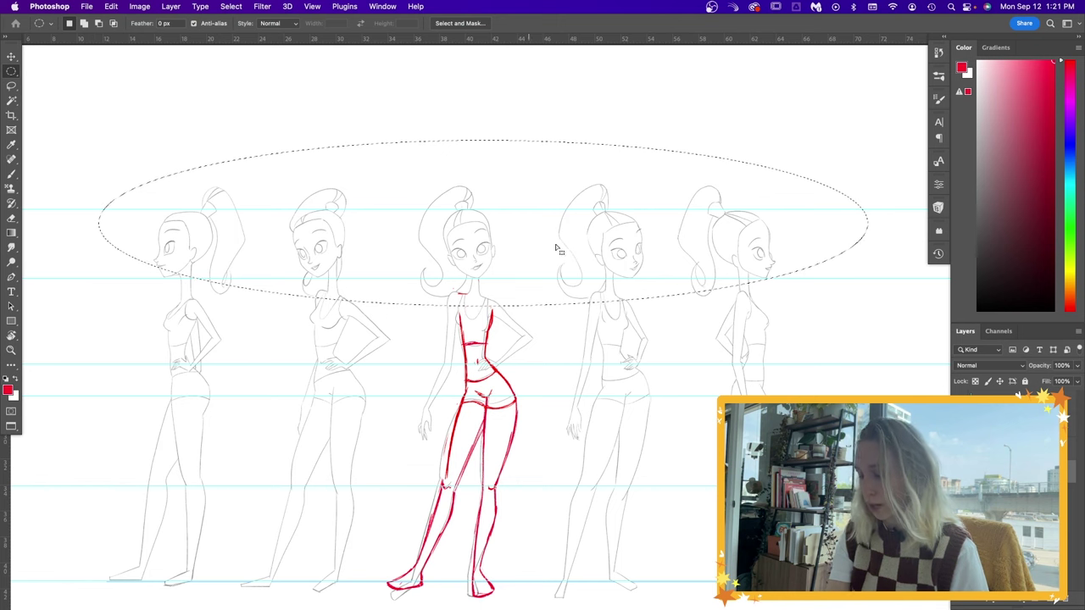
{"action": "key", "text": "shift+m"}
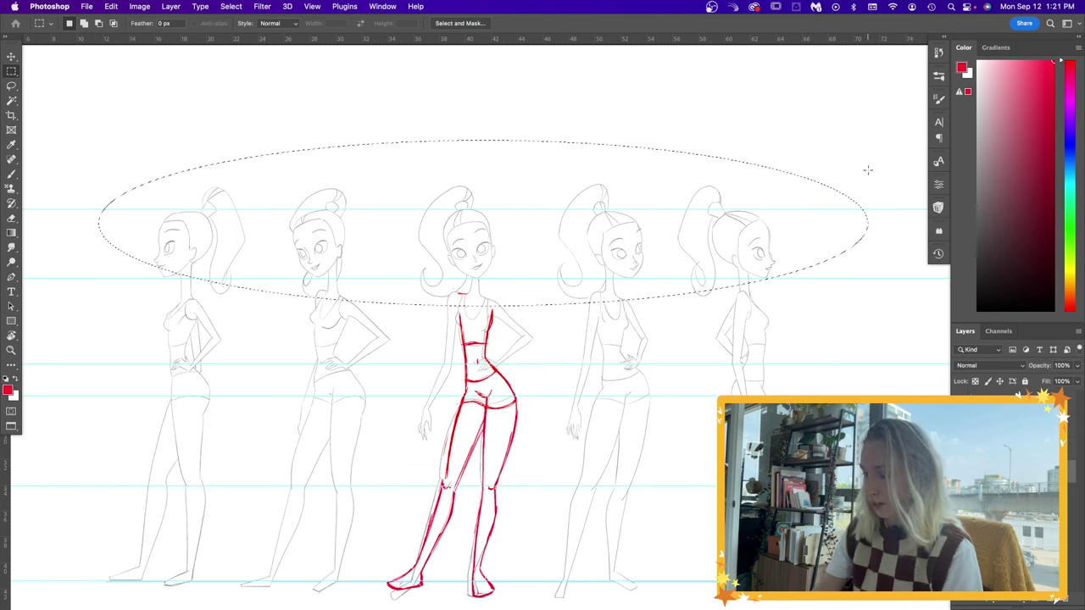
{"action": "left_click_drag", "start_coordinate": [883, 138], "coordinate": [244, 274]}
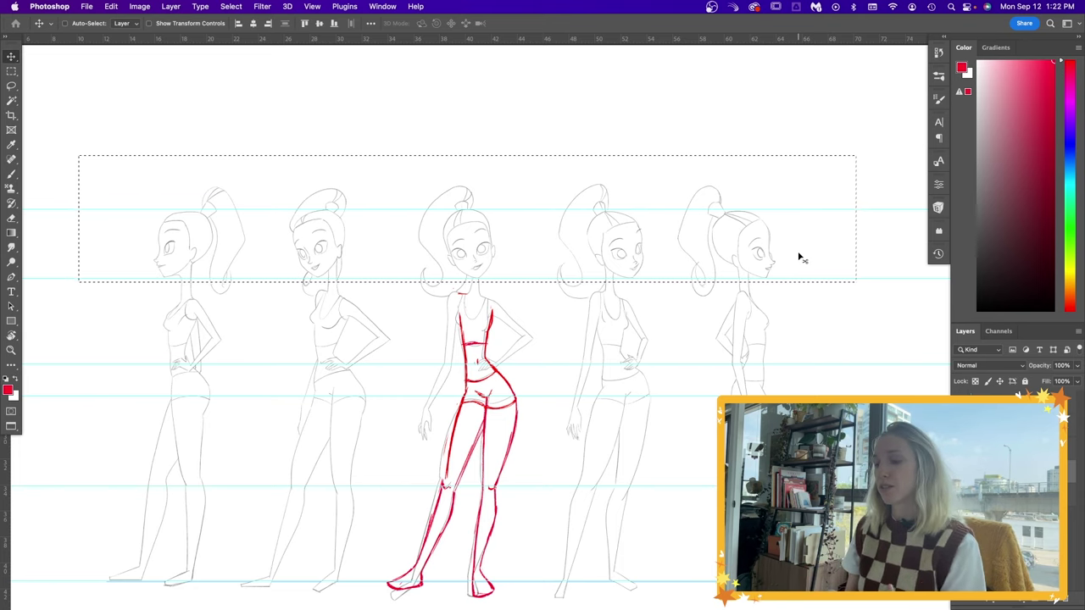
{"action": "left_click_drag", "start_coordinate": [799, 257], "coordinate": [821, 267]}
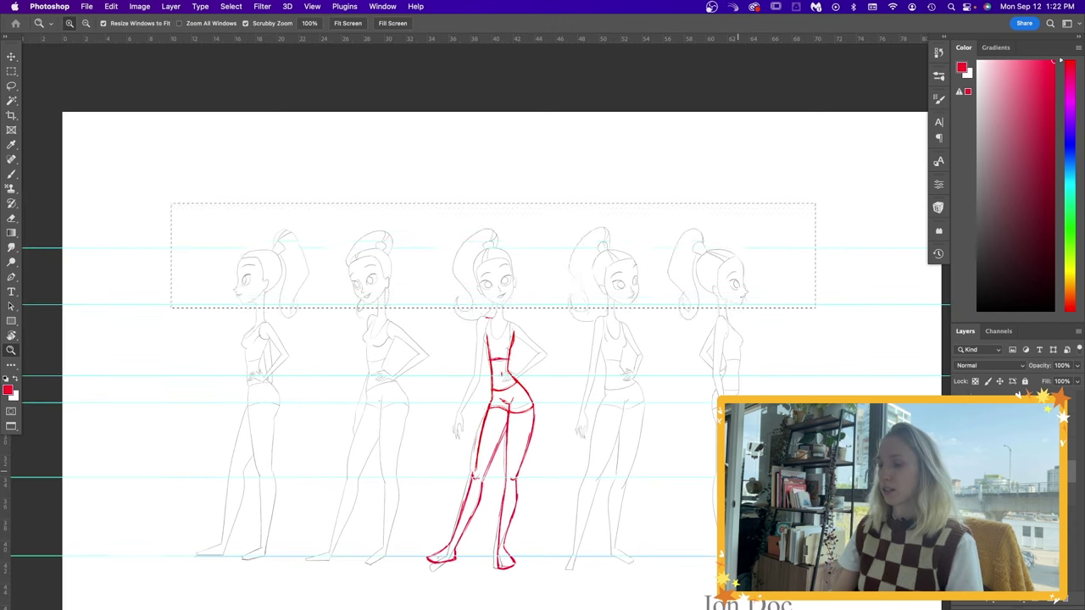
{"action": "key", "text": "super+shift+z"}
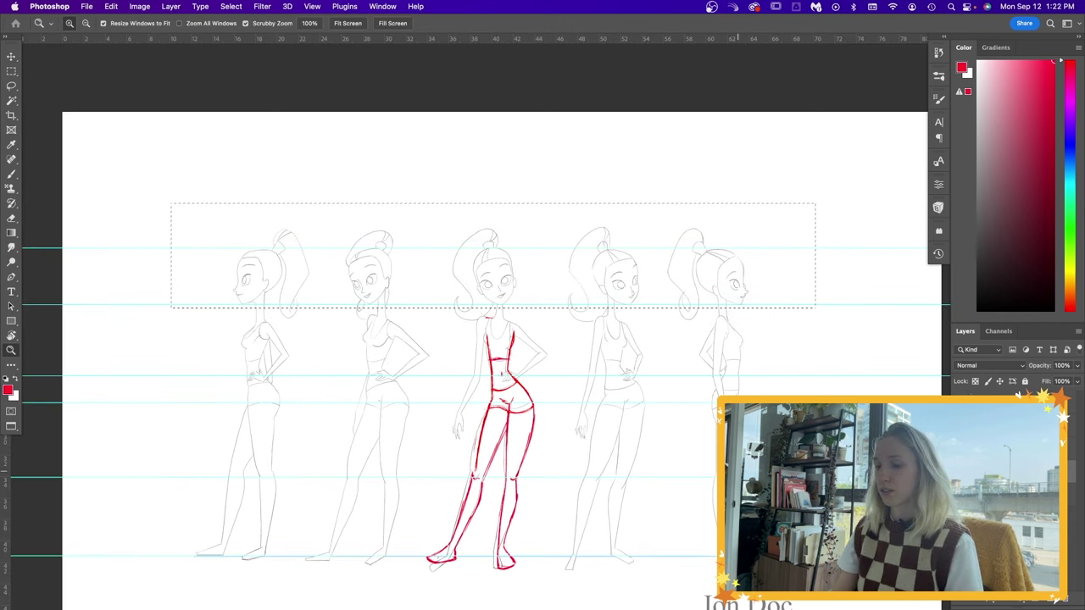
{"action": "key", "text": "super+d"}
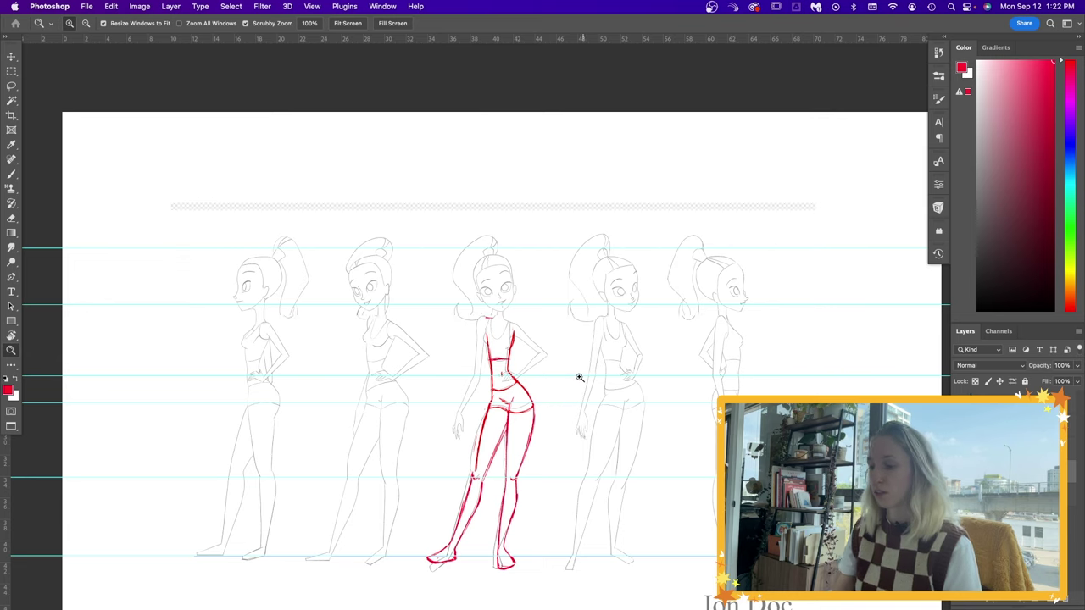
Draw both sides of the front view's shortened neck in red below the chin.
{"action": "left_click", "coordinate": [534, 348]}
{"action": "scroll", "coordinate": [1009, 492], "scroll_direction": "up", "scroll_amount": 5}
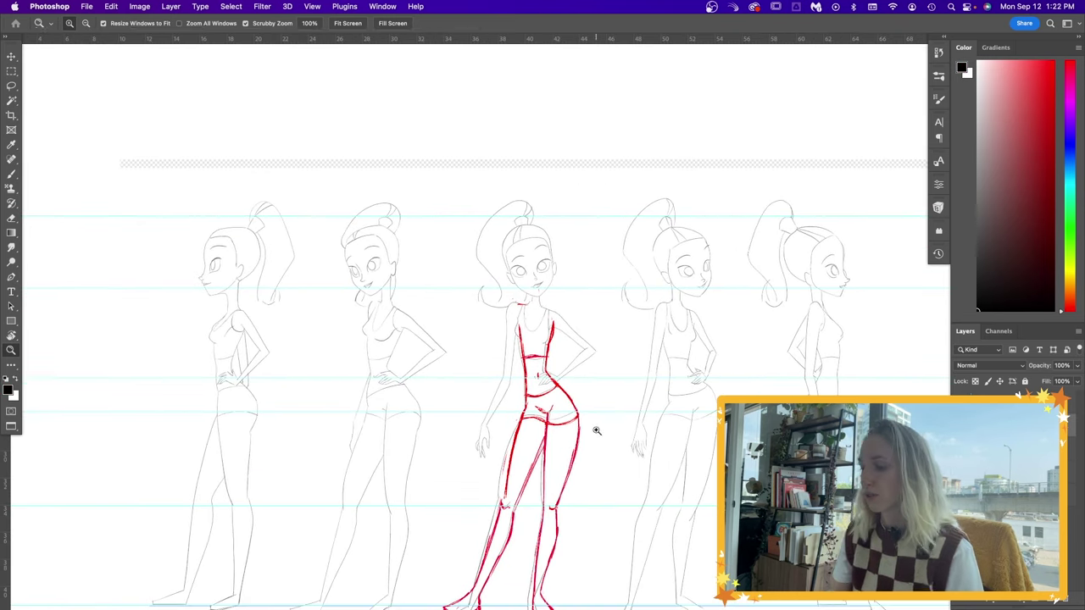
{"action": "key", "text": "b"}
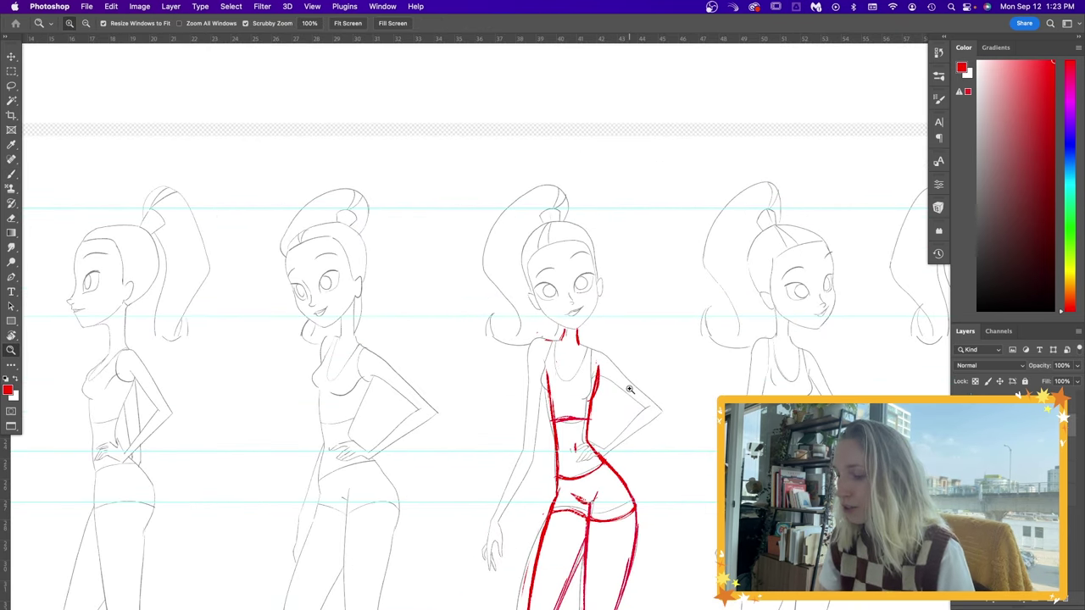
{"action": "key", "text": "b"}
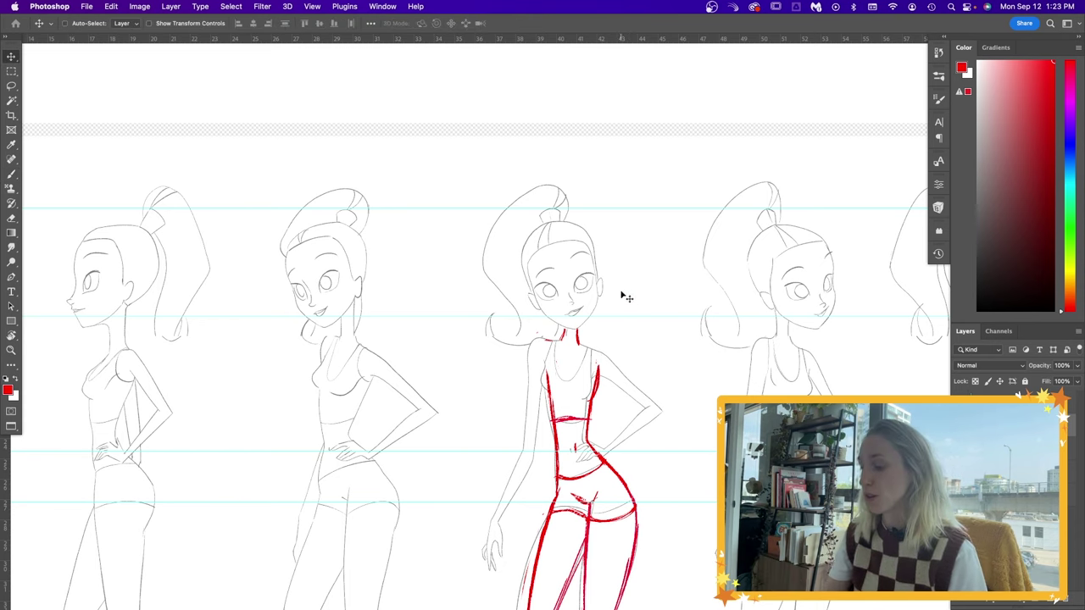
Transform the front view's head, rotating it clockwise until the face is upright over the neck.
{"action": "left_click", "coordinate": [961, 464]}
{"action": "left_click", "coordinate": [961, 463]}
{"action": "scroll", "coordinate": [1009, 463], "scroll_direction": "down", "scroll_amount": 5}
{"action": "key", "text": "super+t"}
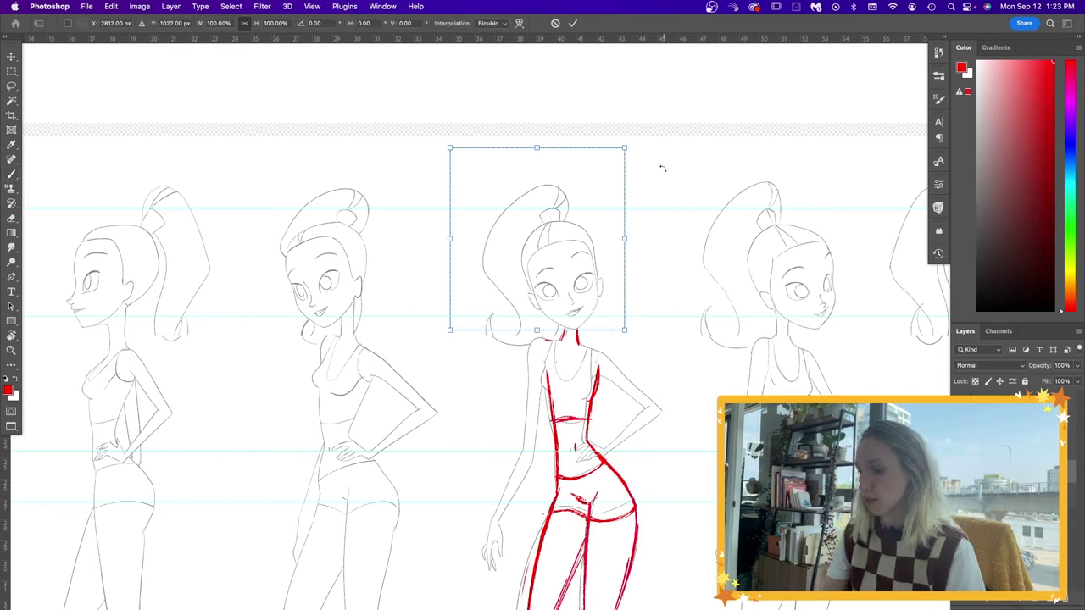
{"action": "left_click_drag", "start_coordinate": [644, 206], "coordinate": [671, 212]}
{"action": "key", "text": "Escape"}
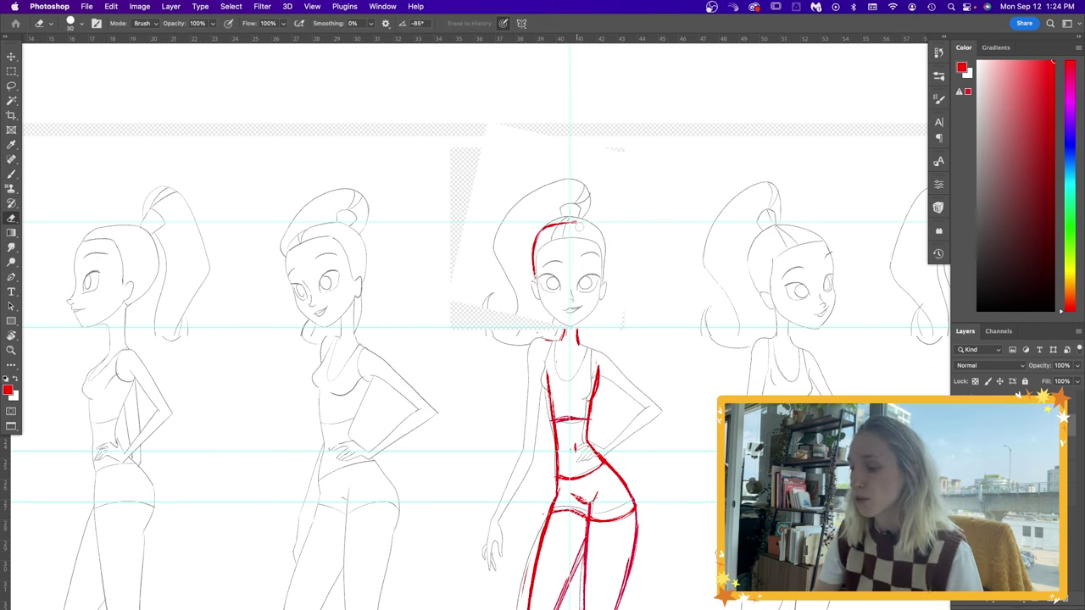
Erase the first red head outline, set up vertical paint symmetry on the front view's centre, and draw the skull, eyebrows and eyes in red.
{"action": "mouse_move", "coordinate": [583, 222]}
{"action": "left_mouse_down"}
{"action": "mouse_move", "coordinate": [534, 259]}
{"action": "mouse_move", "coordinate": [537, 285]}
{"action": "left_mouse_up"}
{"action": "key", "text": "b"}
{"action": "left_click", "coordinate": [510, 23]}
{"action": "left_click", "coordinate": [547, 56]}
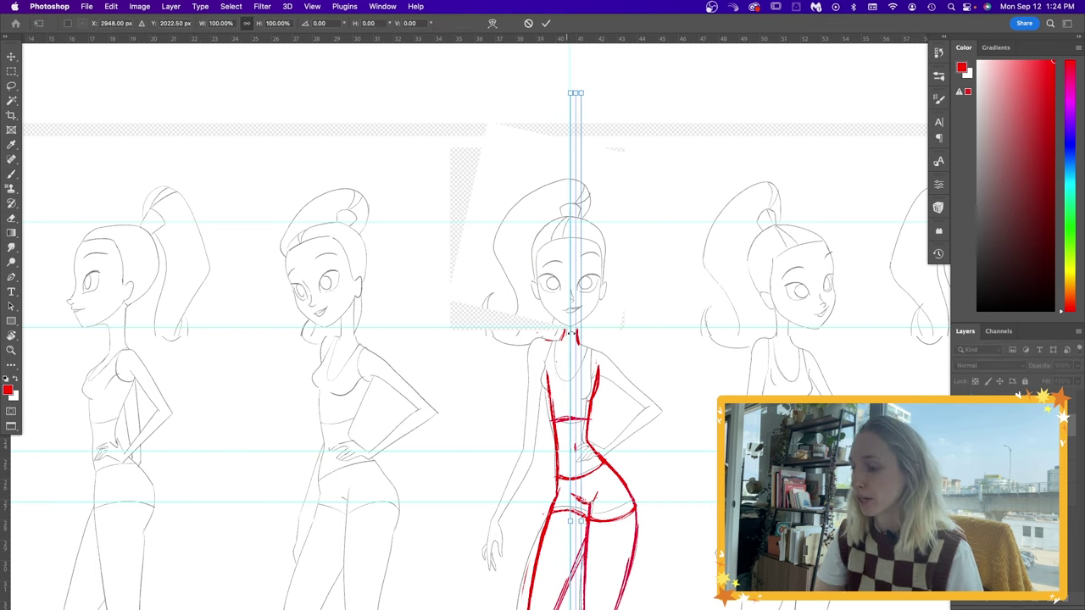
{"action": "key", "text": "Return"}
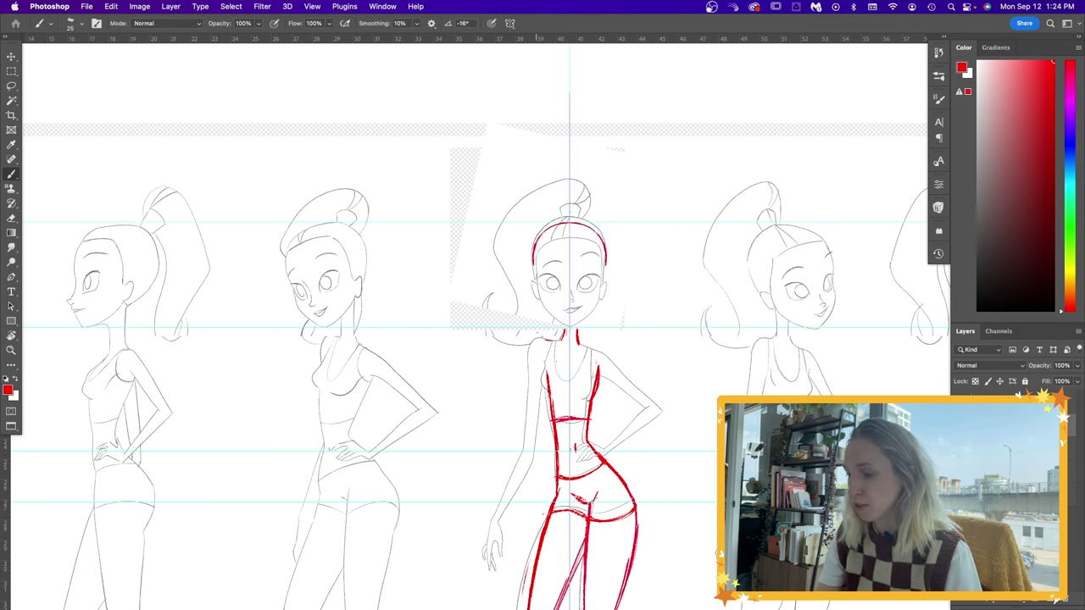
{"action": "mouse_move", "coordinate": [534, 264]}
{"action": "left_mouse_down"}
{"action": "mouse_move", "coordinate": [536, 286]}
{"action": "mouse_move", "coordinate": [542, 278]}
{"action": "left_mouse_up"}
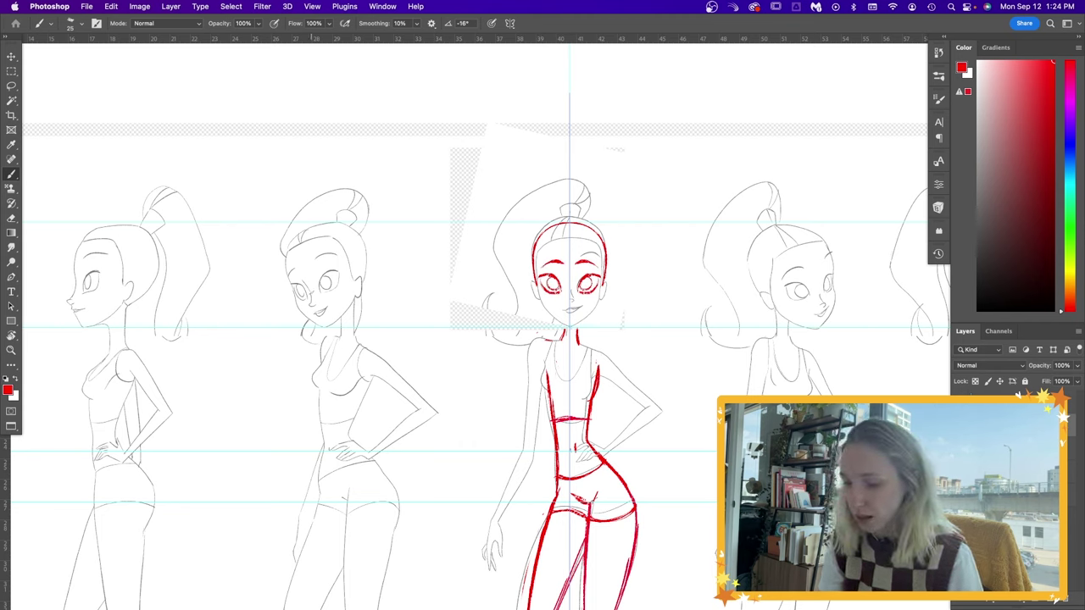
Draw the front view's nose, mouth, jaw, ears, hairline and hair tie symmetrically in red.
{"action": "mouse_move", "coordinate": [316, 284]}
{"action": "left_mouse_down"}
{"action": "mouse_move", "coordinate": [304, 307]}
{"action": "mouse_move", "coordinate": [316, 288]}
{"action": "left_mouse_up"}
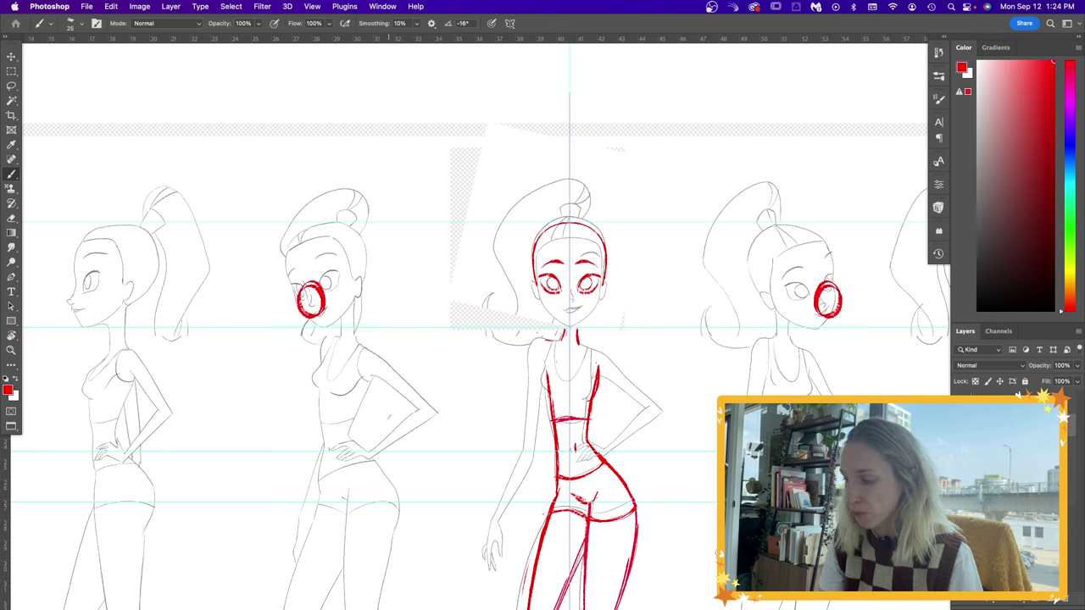
{"action": "key", "text": "super+z"}
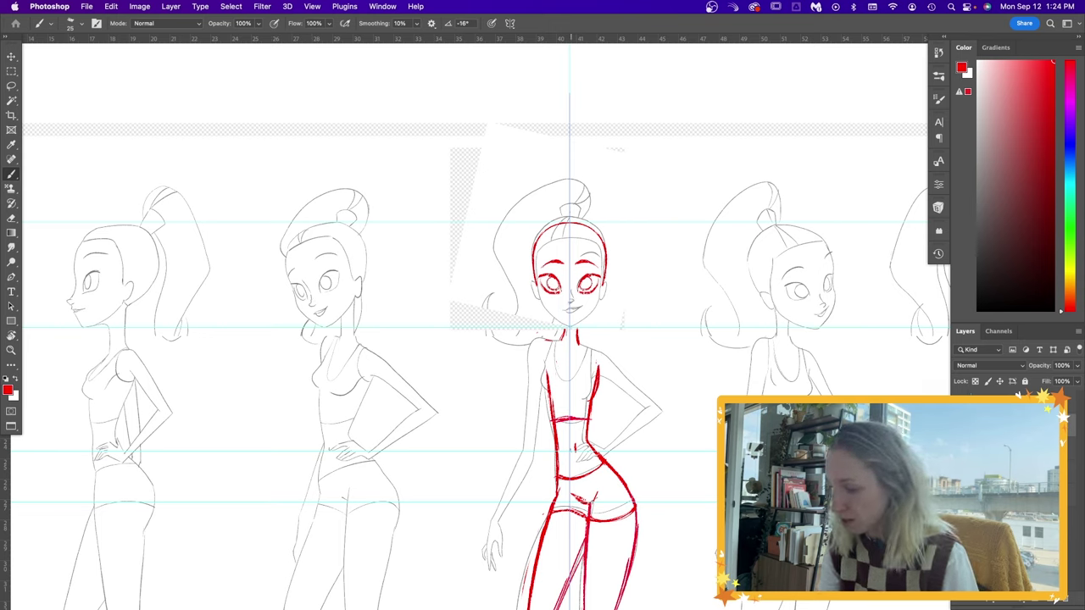
{"action": "key", "text": "e"}
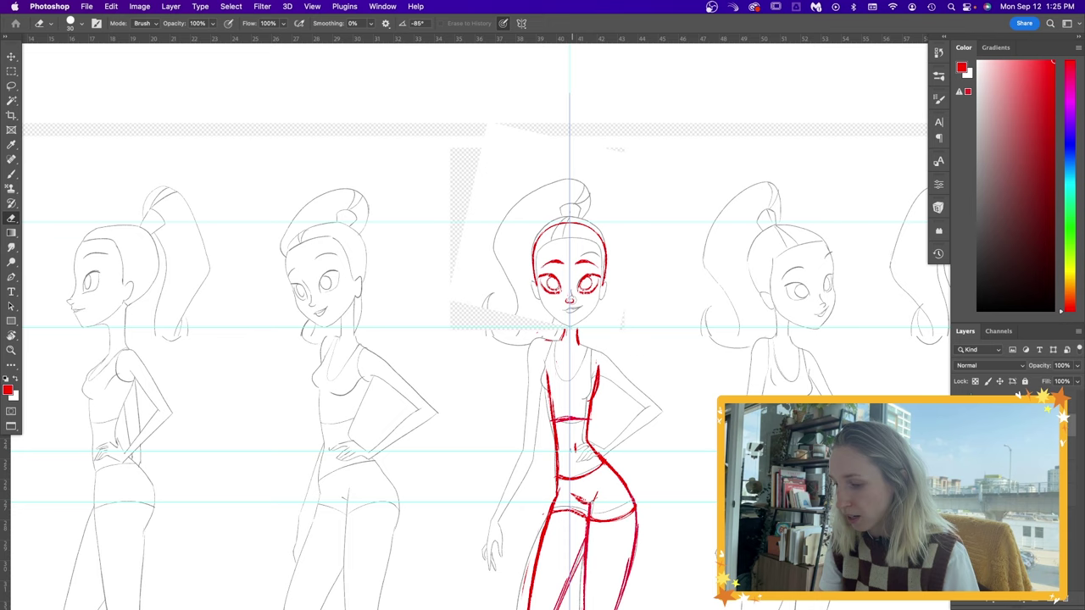
{"action": "key", "text": "b"}
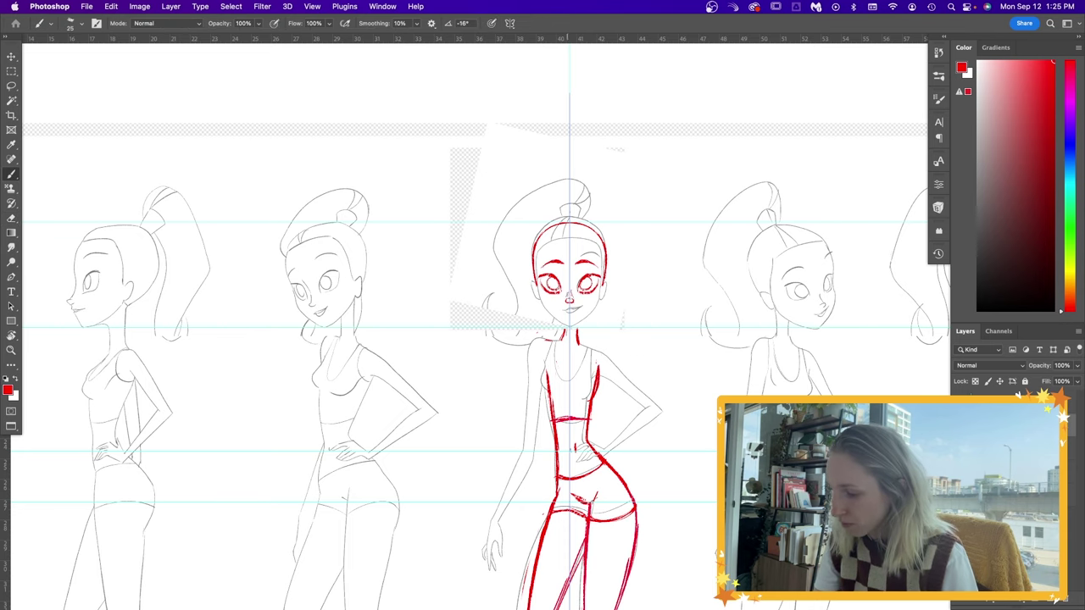
{"action": "left_click_drag", "start_coordinate": [562, 310], "coordinate": [569, 314]}
{"action": "left_click_drag", "start_coordinate": [537, 289], "coordinate": [570, 328]}
{"action": "left_click_drag", "start_coordinate": [534, 281], "coordinate": [538, 299]}
{"action": "mouse_move", "coordinate": [569, 238]}
{"action": "left_mouse_down"}
{"action": "mouse_move", "coordinate": [542, 248]}
{"action": "mouse_move", "coordinate": [537, 285]}
{"action": "left_mouse_up"}
{"action": "left_click_drag", "start_coordinate": [614, 320], "coordinate": [624, 328]}
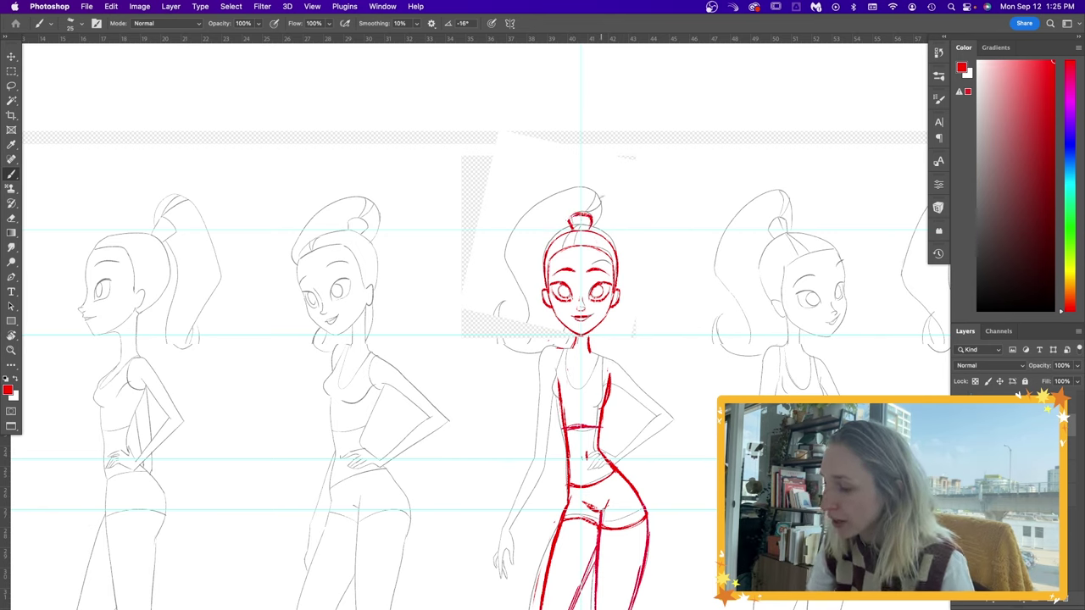
Draw the front view's swept ponytail with its curled end and the shoulder line in red.
{"action": "mouse_move", "coordinate": [607, 212]}
{"action": "left_mouse_down"}
{"action": "mouse_move", "coordinate": [601, 230]}
{"action": "mouse_move", "coordinate": [540, 206]}
{"action": "mouse_move", "coordinate": [575, 189]}
{"action": "mouse_move", "coordinate": [507, 243]}
{"action": "left_mouse_up"}
{"action": "mouse_move", "coordinate": [566, 192]}
{"action": "left_mouse_down"}
{"action": "mouse_move", "coordinate": [508, 239]}
{"action": "mouse_move", "coordinate": [521, 312]}
{"action": "mouse_move", "coordinate": [534, 359]}
{"action": "left_mouse_up"}
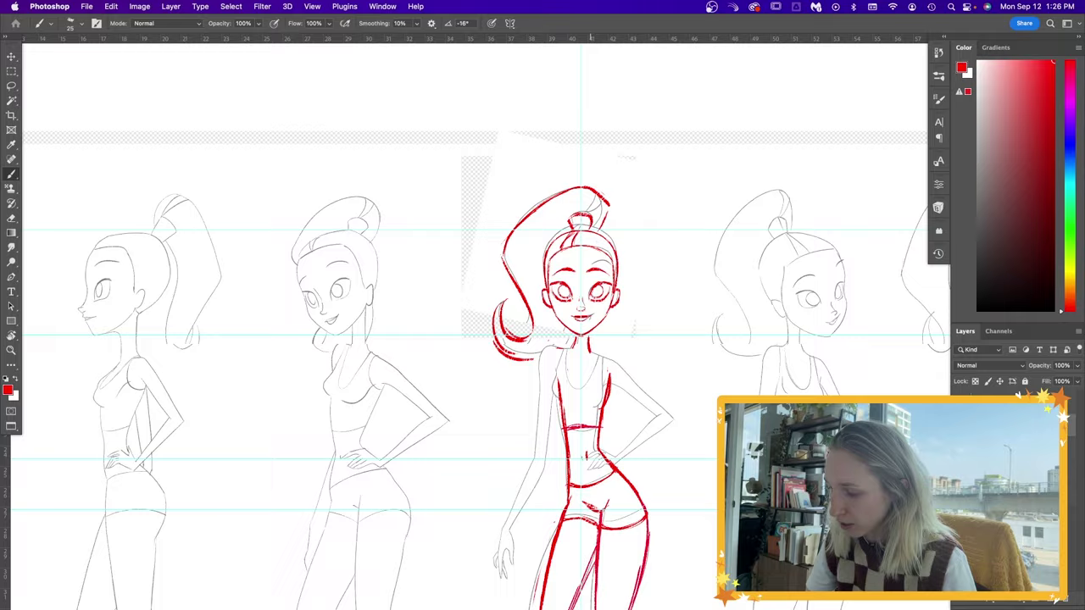
{"action": "mouse_move", "coordinate": [605, 365]}
{"action": "left_mouse_down"}
{"action": "mouse_move", "coordinate": [557, 231]}
{"action": "mouse_move", "coordinate": [515, 280]}
{"action": "left_mouse_up"}
{"action": "left_click", "coordinate": [668, 413], "text": "alt"}
{"action": "left_click", "coordinate": [654, 509], "text": "super"}
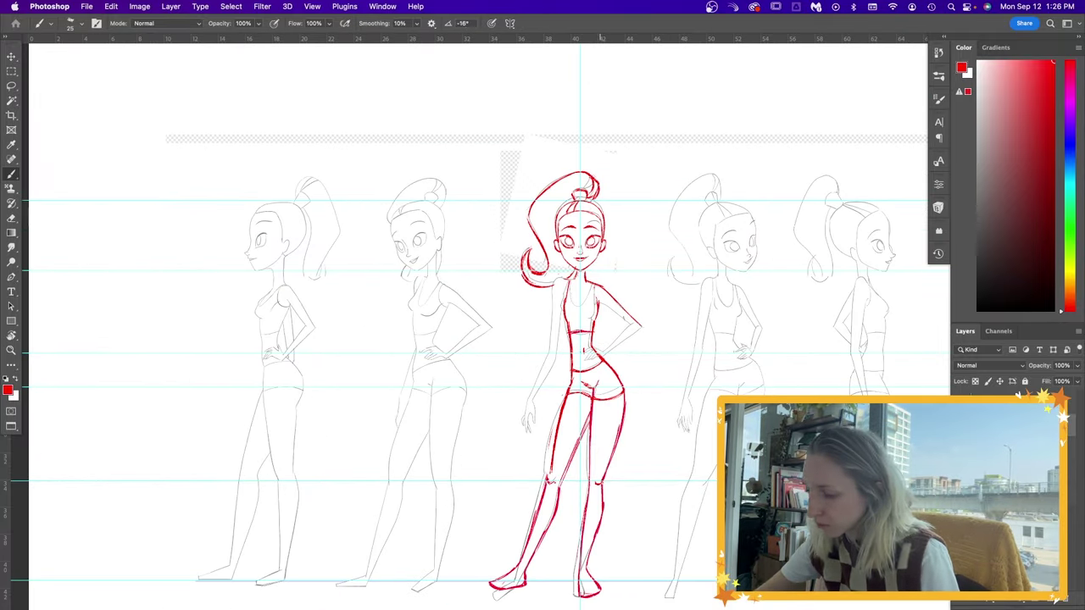
Sketch the front view's bent arm in red and trace its upper arm in blue, rotating the tracing to compare it with the forearm.
{"action": "left_click_drag", "start_coordinate": [600, 302], "coordinate": [629, 328]}
{"action": "left_click_drag", "start_coordinate": [641, 330], "coordinate": [603, 358]}
{"action": "left_click", "coordinate": [1070, 145]}
{"action": "left_click_drag", "start_coordinate": [606, 291], "coordinate": [637, 323]}
{"action": "key", "text": "super+t"}
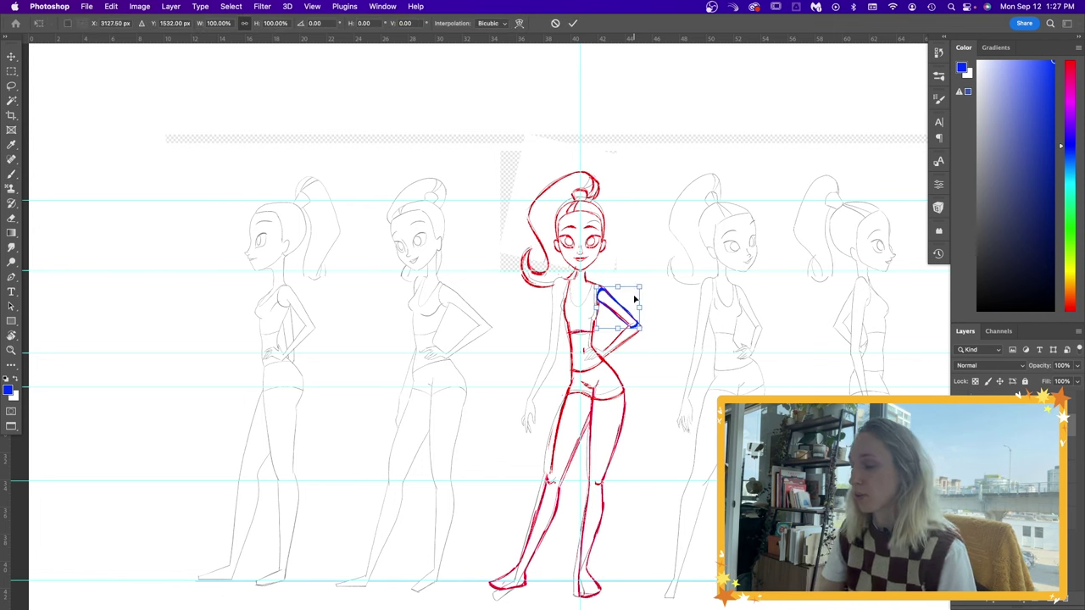
{"action": "mouse_move", "coordinate": [671, 305]}
{"action": "left_mouse_down"}
{"action": "mouse_move", "coordinate": [658, 332]}
{"action": "mouse_move", "coordinate": [662, 324]}
{"action": "mouse_move", "coordinate": [564, 305]}
{"action": "mouse_move", "coordinate": [622, 302]}
{"action": "left_mouse_up"}
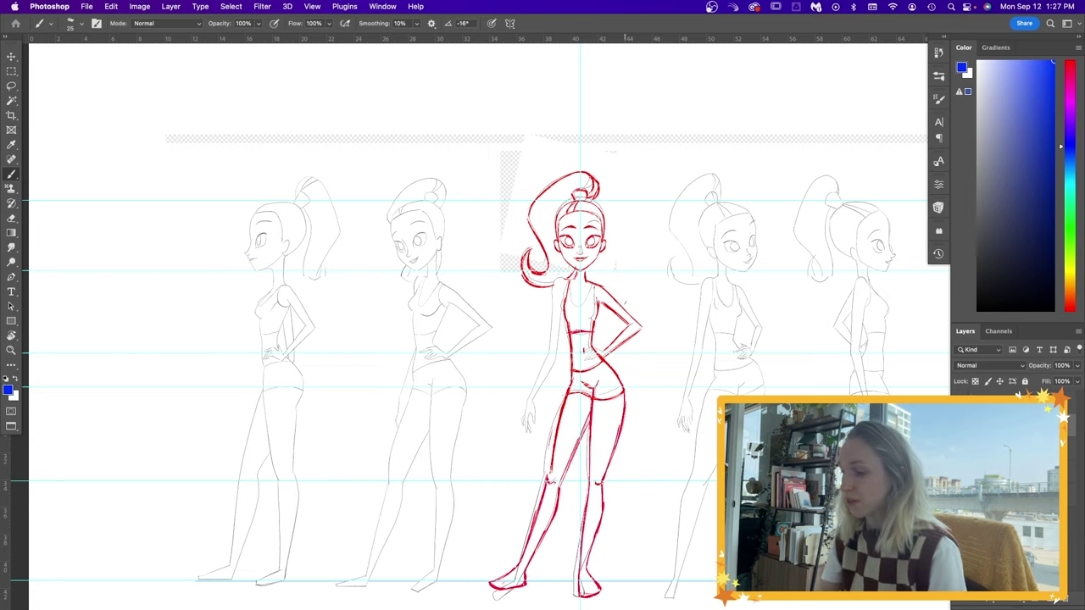
Mark the front view's elbow with a small blue arrow and undo the last strokes.
{"action": "left_click_drag", "start_coordinate": [640, 293], "coordinate": [633, 311]}
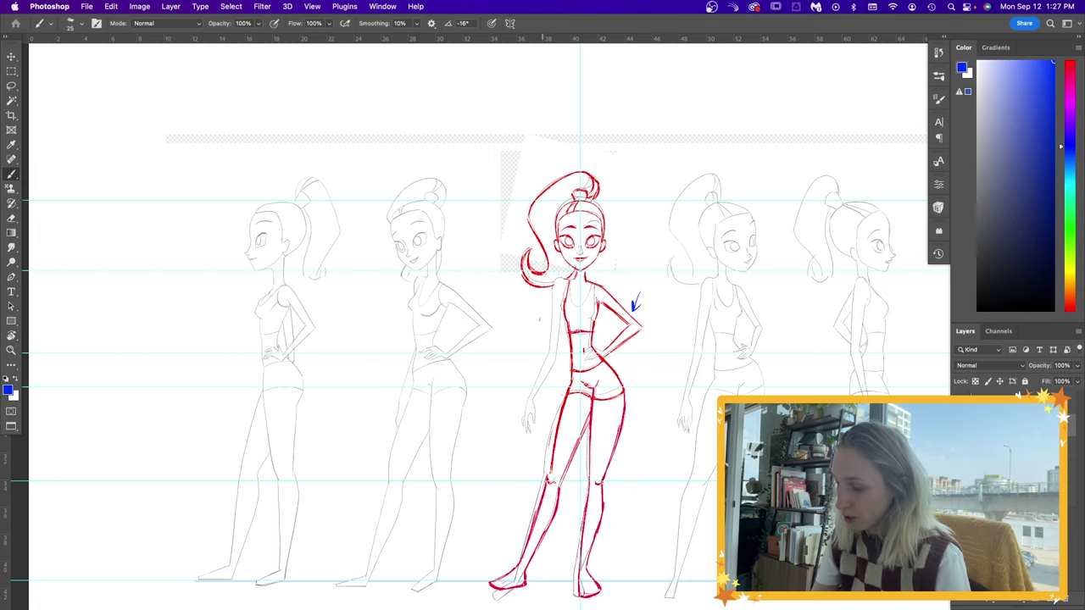
{"action": "key", "text": "super+z"}
{"action": "key", "text": "super+z"}
{"action": "key", "text": "super+z"}
{"action": "key", "text": "super+z"}
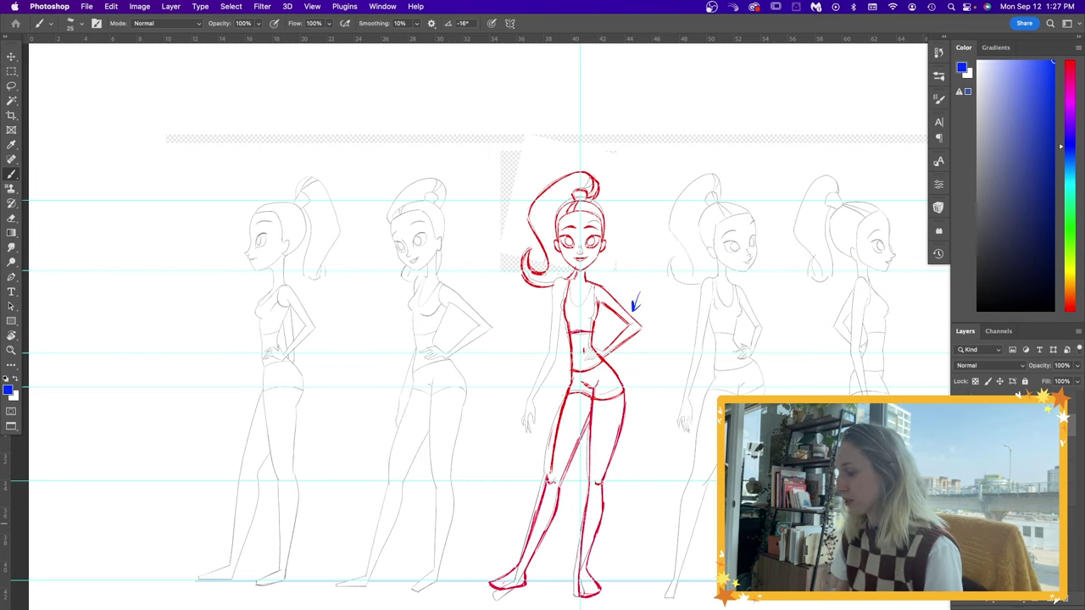
Redraw both edges of the front view's bent arm in red, from the shoulder through the elbow to the hip.
{"action": "key", "text": "d"}
{"action": "left_click_drag", "start_coordinate": [600, 285], "coordinate": [639, 334]}
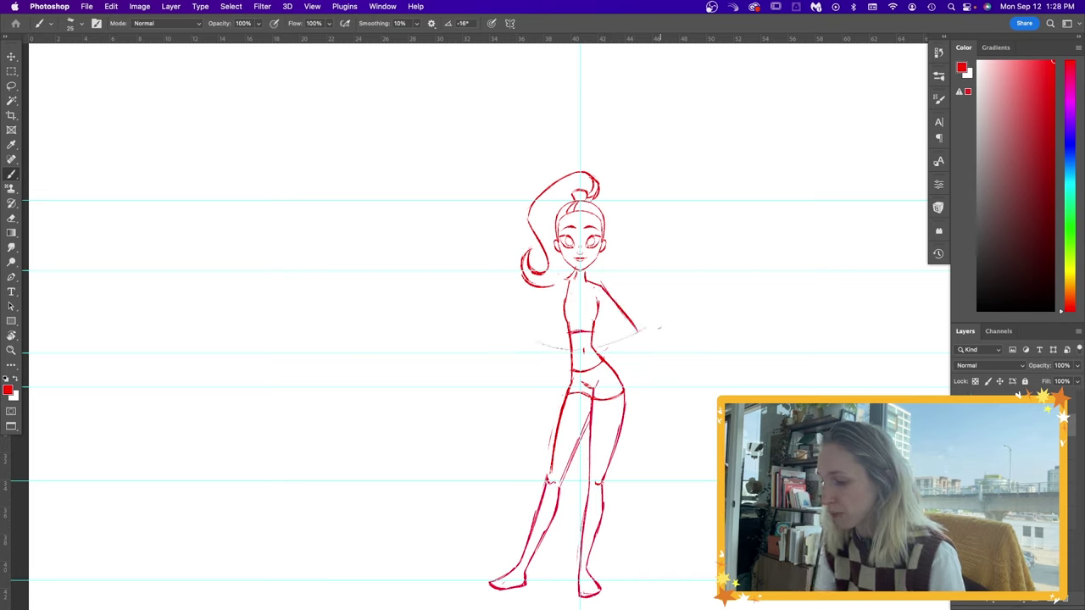
{"action": "left_click_drag", "start_coordinate": [601, 304], "coordinate": [631, 328]}
{"action": "left_click_drag", "start_coordinate": [644, 328], "coordinate": [612, 361]}
Draw the front view's hanging arm close to the body in red, adding the shoulder line and the top's neckline.
{"action": "mouse_move", "coordinate": [556, 283]}
{"action": "left_mouse_down"}
{"action": "mouse_move", "coordinate": [551, 358]}
{"action": "mouse_move", "coordinate": [558, 349]}
{"action": "left_mouse_up"}
{"action": "left_click_drag", "start_coordinate": [552, 348], "coordinate": [547, 427]}
{"action": "left_click_drag", "start_coordinate": [559, 349], "coordinate": [556, 410]}
{"action": "left_click_drag", "start_coordinate": [556, 281], "coordinate": [606, 288]}
{"action": "left_click_drag", "start_coordinate": [571, 283], "coordinate": [589, 285]}
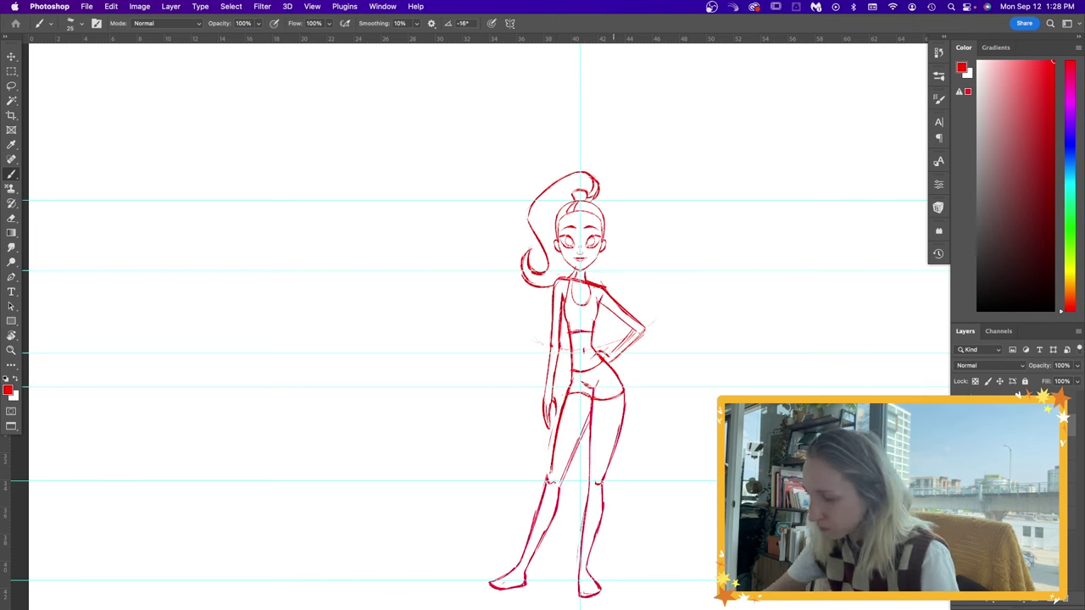
Draw the hanging hand beside the thigh and the fingers of the hand resting on the hip in red.
{"action": "left_click_drag", "start_coordinate": [549, 351], "coordinate": [545, 395]}
{"action": "left_click_drag", "start_coordinate": [545, 393], "coordinate": [546, 423]}
{"action": "mouse_move", "coordinate": [590, 357]}
{"action": "left_mouse_down"}
{"action": "mouse_move", "coordinate": [604, 351]}
{"action": "mouse_move", "coordinate": [615, 365]}
{"action": "left_mouse_up"}
{"action": "key", "text": "e"}
{"action": "key", "text": "b"}
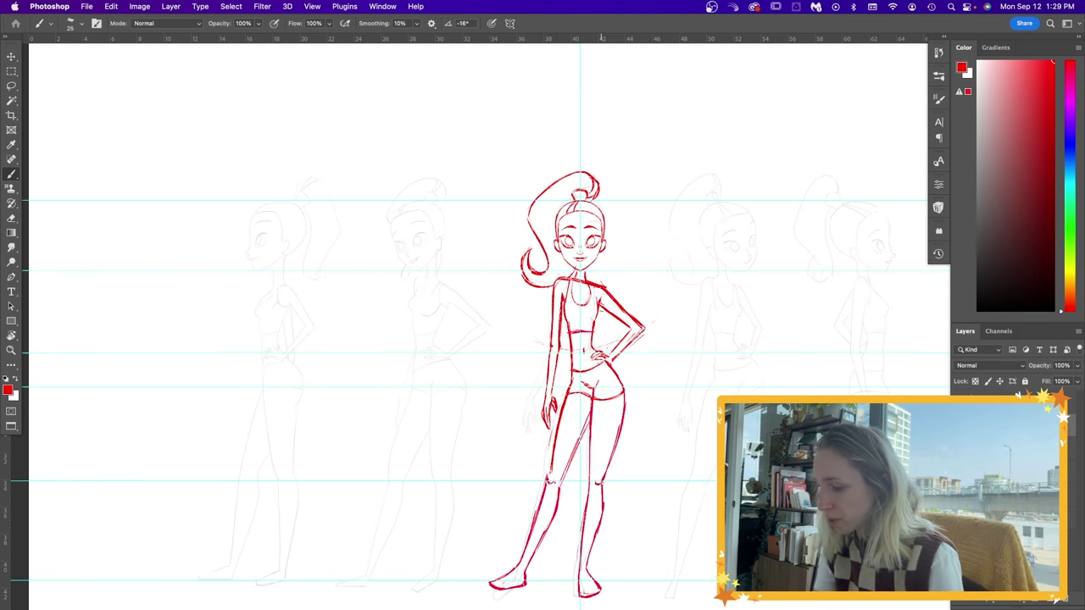
Circle the hanging hand of the front view's original sketch in red to point it out.
{"action": "scroll", "coordinate": [521, 419], "scroll_direction": "up", "scroll_amount": 5}
{"action": "left_click_drag", "start_coordinate": [530, 392], "coordinate": [514, 409]}
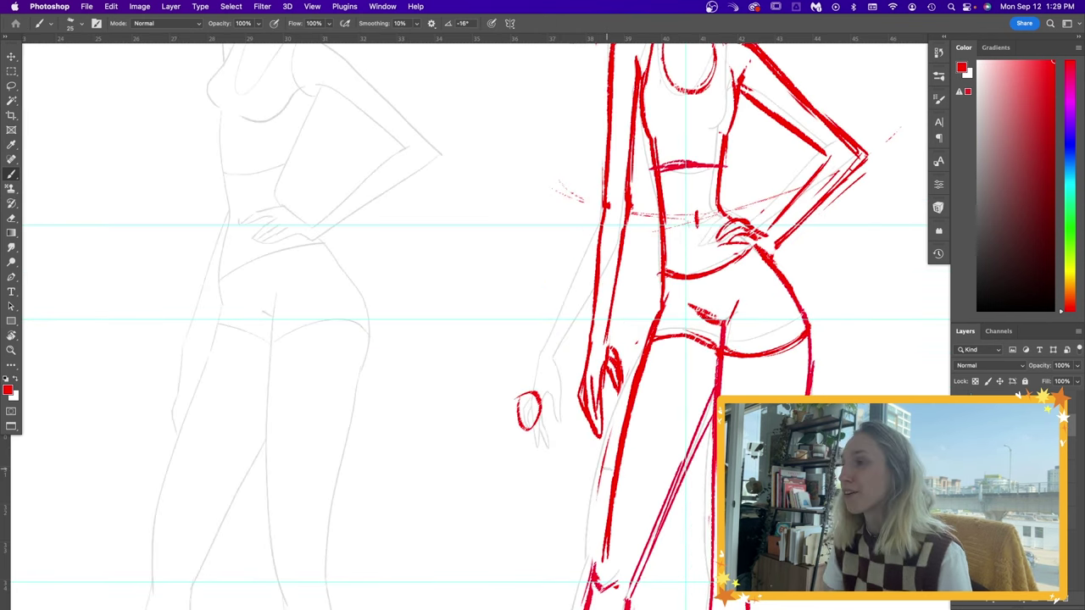
{"action": "scroll", "coordinate": [458, 325], "scroll_direction": "down", "scroll_amount": 5}
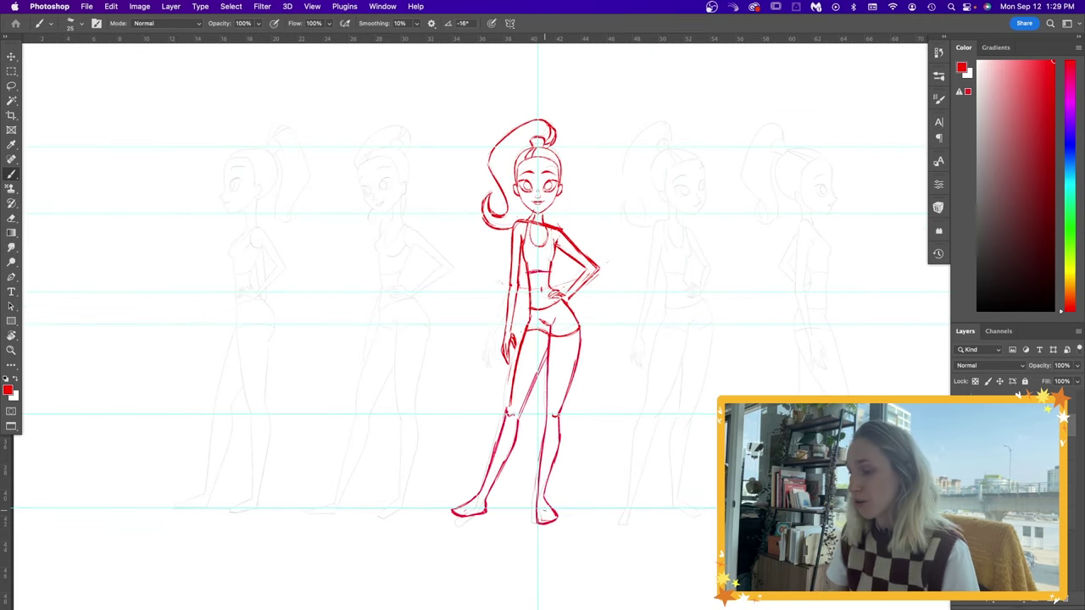
Draw the toes on both of the front view's feet in red and clean up the lines.
{"action": "left_click_drag", "start_coordinate": [549, 509], "coordinate": [556, 512]}
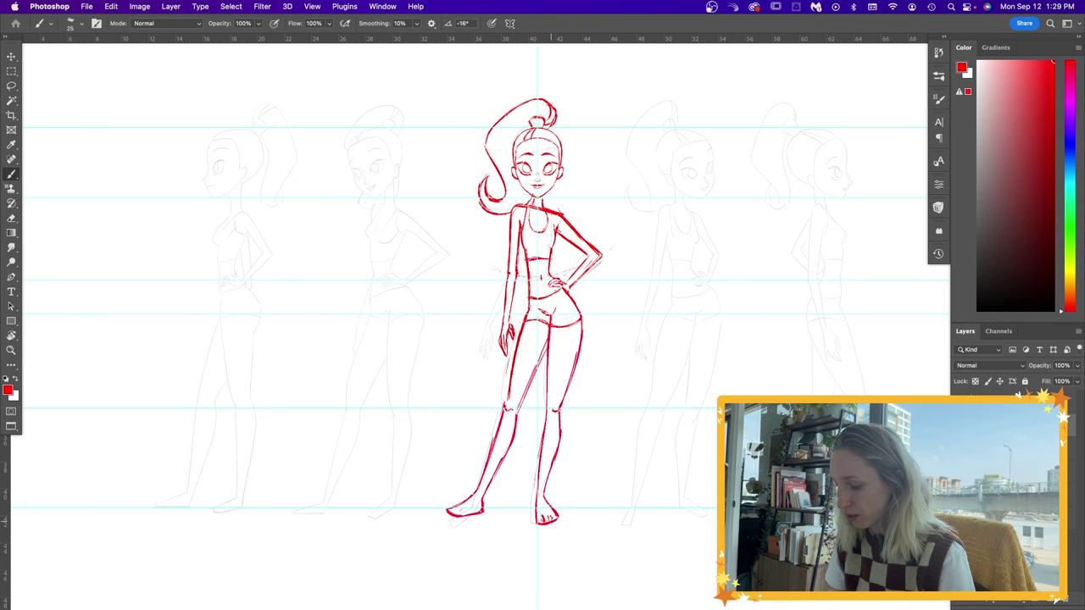
{"action": "key", "text": "e"}
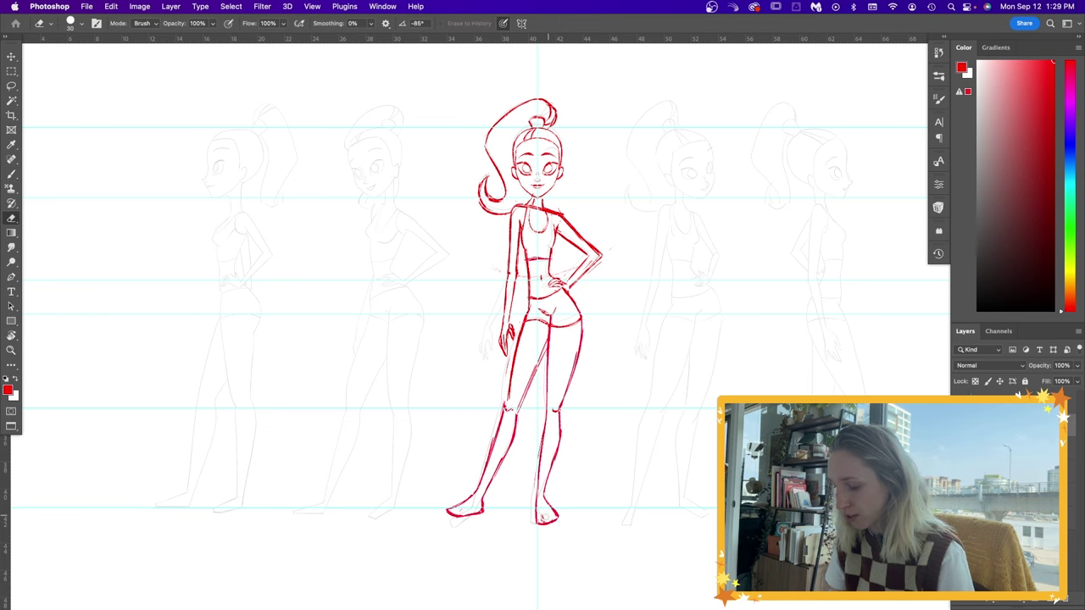
{"action": "key", "text": "b"}
{"action": "mouse_move", "coordinate": [544, 513]}
{"action": "left_mouse_down"}
{"action": "mouse_move", "coordinate": [541, 523]}
{"action": "mouse_move", "coordinate": [552, 523]}
{"action": "left_mouse_up"}
{"action": "left_click_drag", "start_coordinate": [462, 506], "coordinate": [454, 515]}
{"action": "key", "text": "e"}
{"action": "key", "text": "b"}
{"action": "left_click_drag", "start_coordinate": [526, 473], "coordinate": [545, 514]}
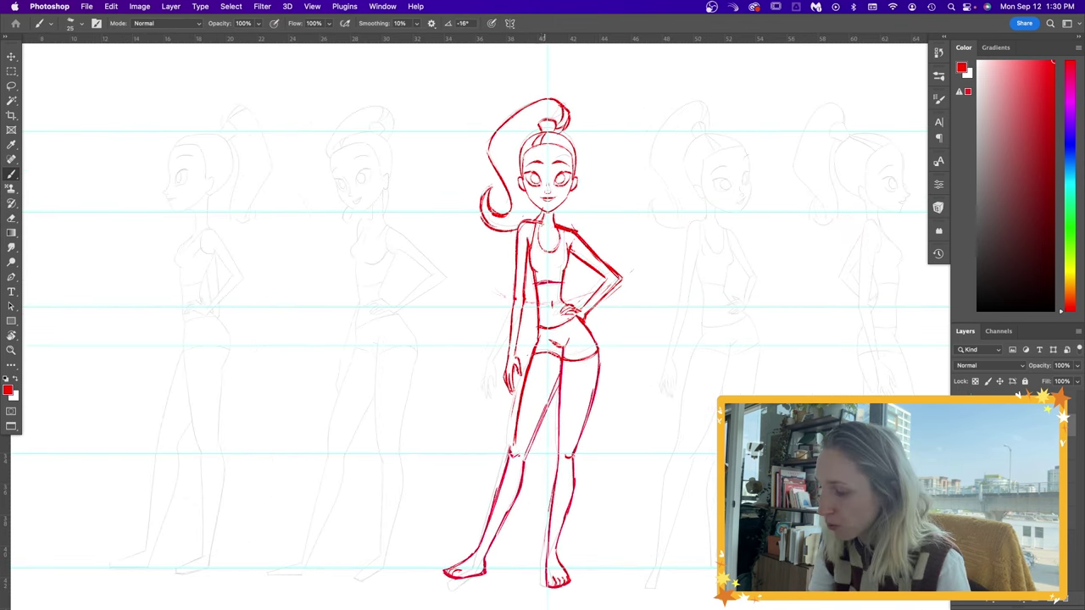
{"action": "key", "text": "e"}
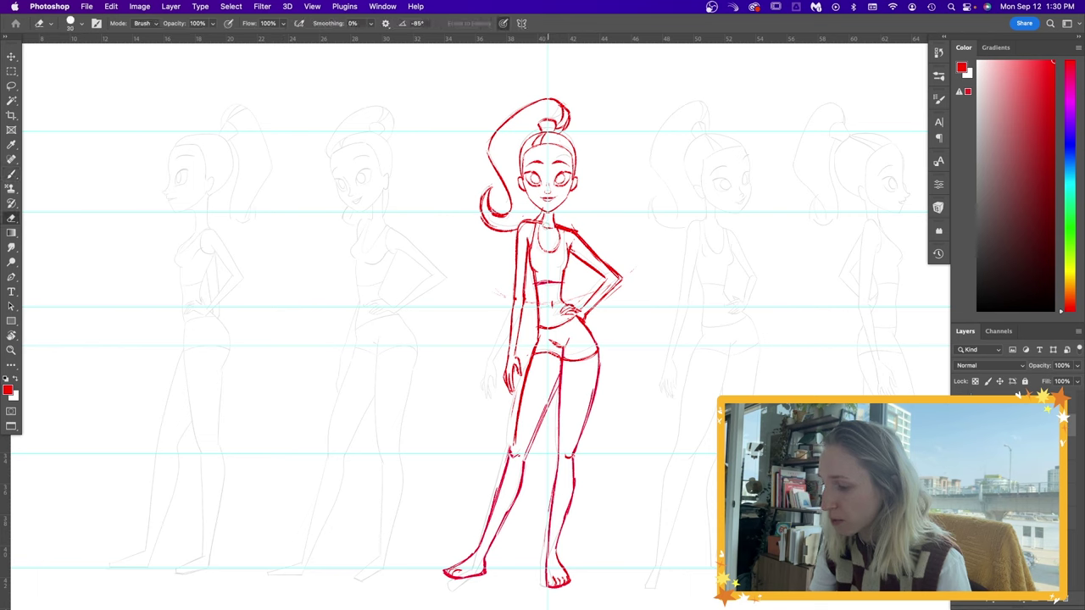
{"action": "key", "text": "b"}
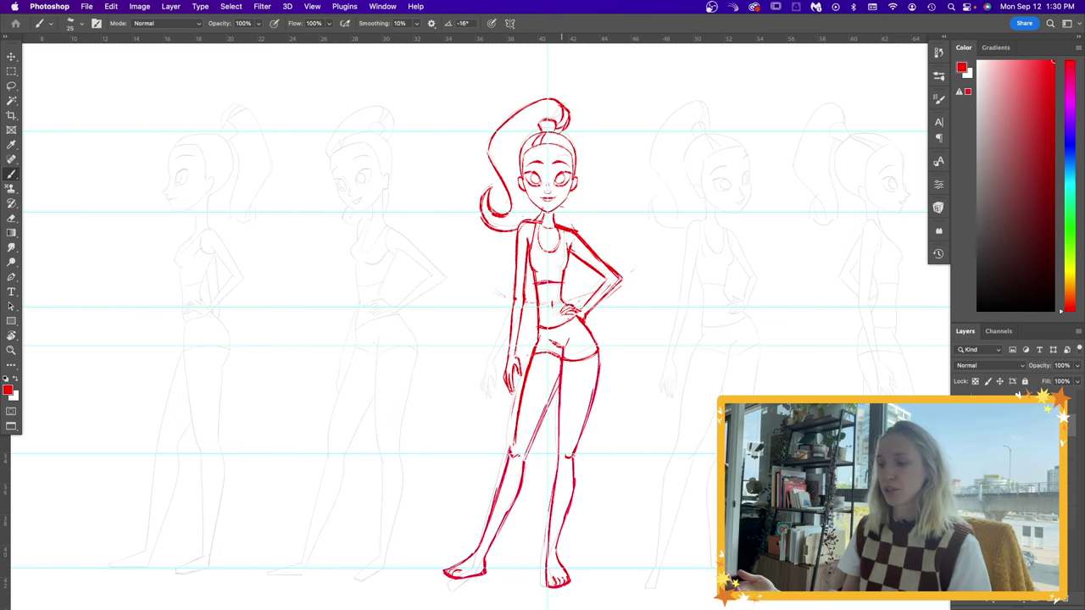
Point out the side view facing right with red arrows, then undo them.
{"action": "key", "text": "z"}
{"action": "left_click", "coordinate": [604, 444], "text": "alt"}
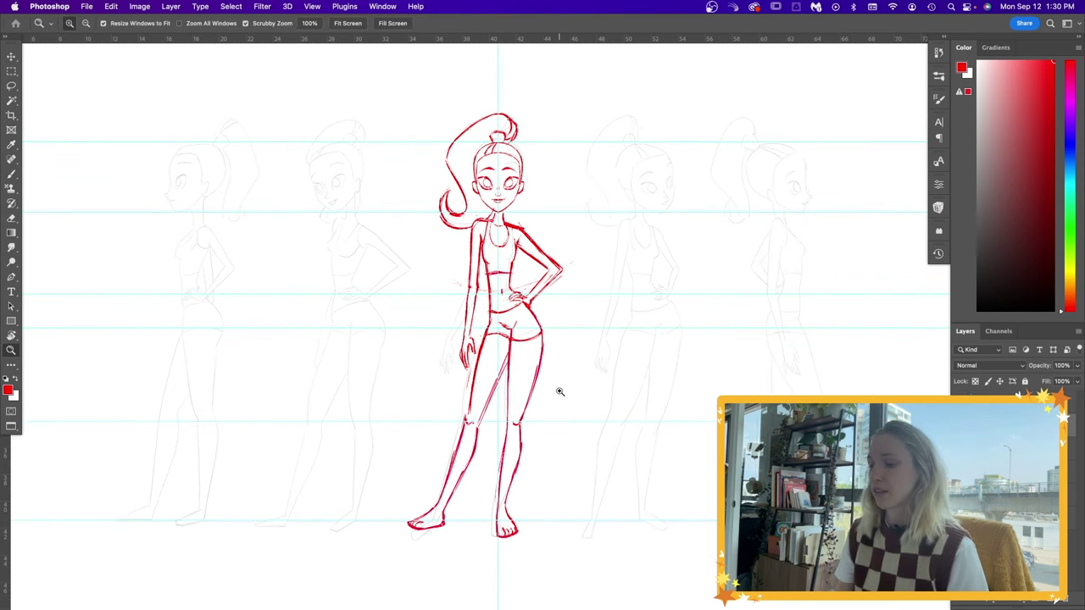
{"action": "key", "text": "b"}
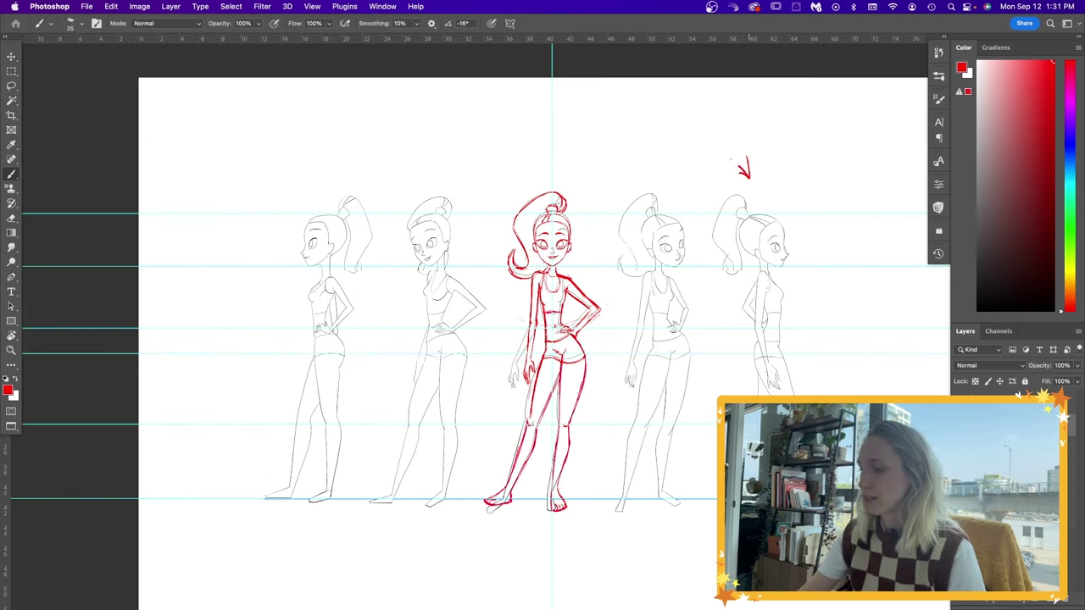
{"action": "mouse_move", "coordinate": [730, 160]}
{"action": "left_mouse_down"}
{"action": "mouse_move", "coordinate": [359, 183]}
{"action": "mouse_move", "coordinate": [371, 182]}
{"action": "left_mouse_up"}
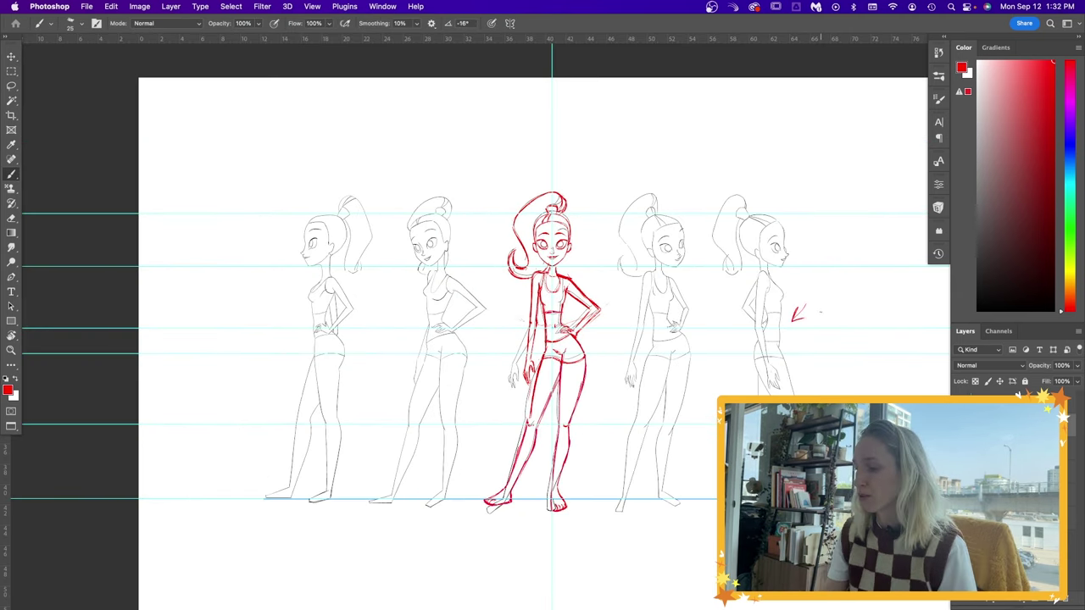
{"action": "key", "text": "super+z"}
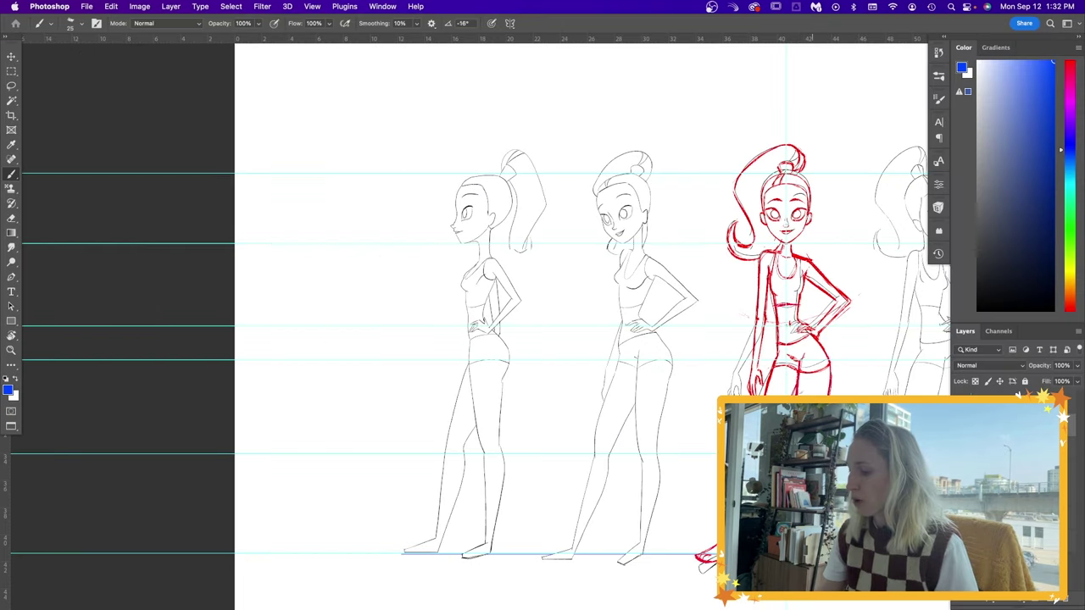
Trace the front view's straight leg in blue, rotate the tracing by about -5.5°, and place it over the left-facing side view's leg.
{"action": "left_click_drag", "start_coordinate": [830, 362], "coordinate": [825, 453]}
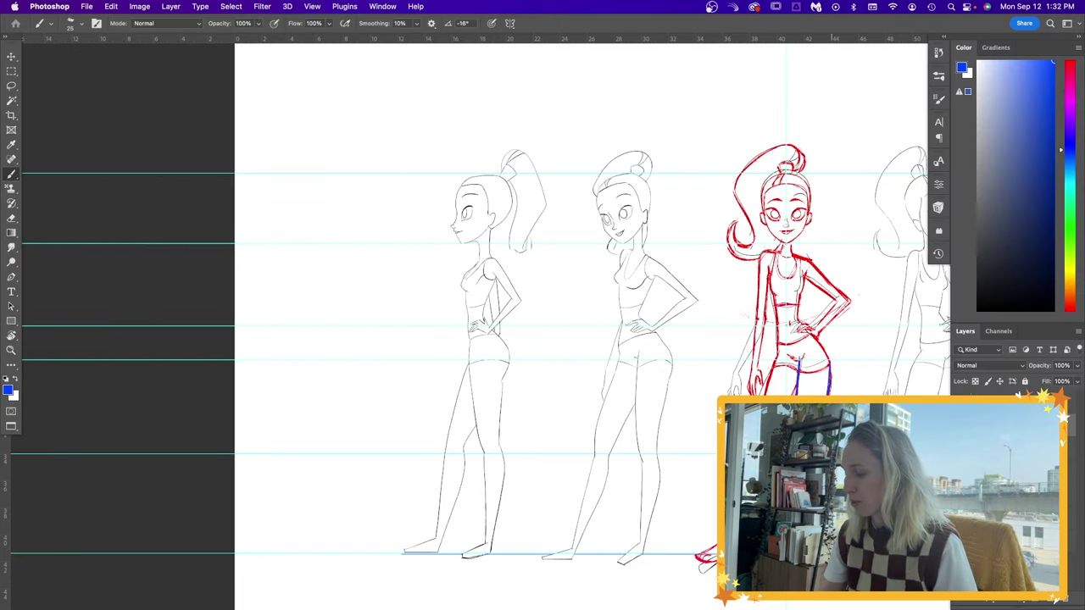
{"action": "key", "text": "v"}
{"action": "left_click_drag", "start_coordinate": [829, 518], "coordinate": [526, 528]}
{"action": "key", "text": "super+z"}
{"action": "key", "text": "super+t"}
{"action": "key", "text": "Escape"}
{"action": "key", "text": "super+t"}
{"action": "left_click_drag", "start_coordinate": [884, 373], "coordinate": [885, 350]}
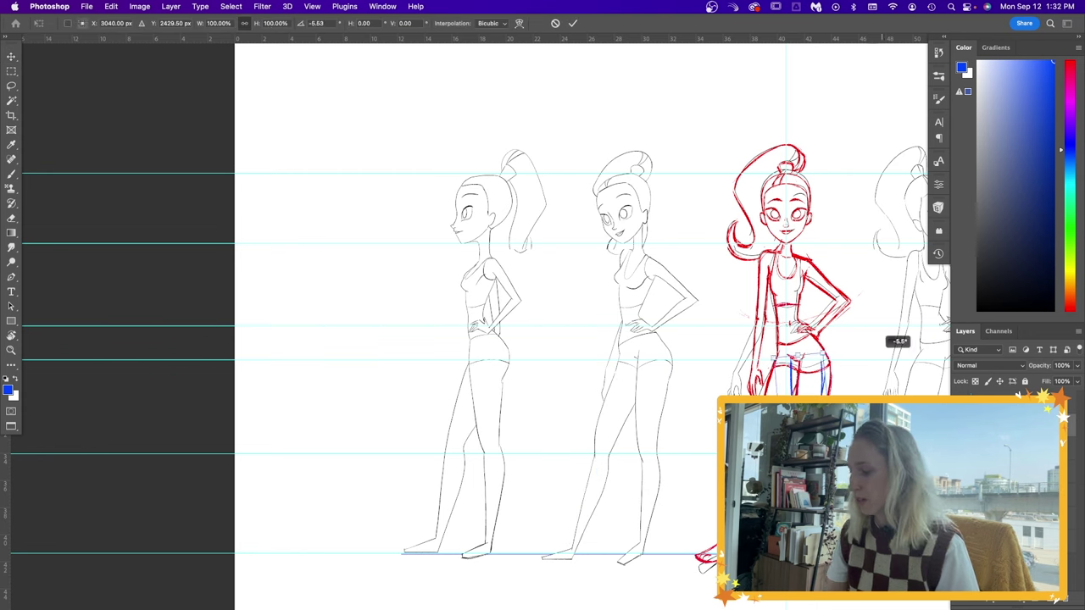
{"action": "left_click_drag", "start_coordinate": [802, 467], "coordinate": [523, 473]}
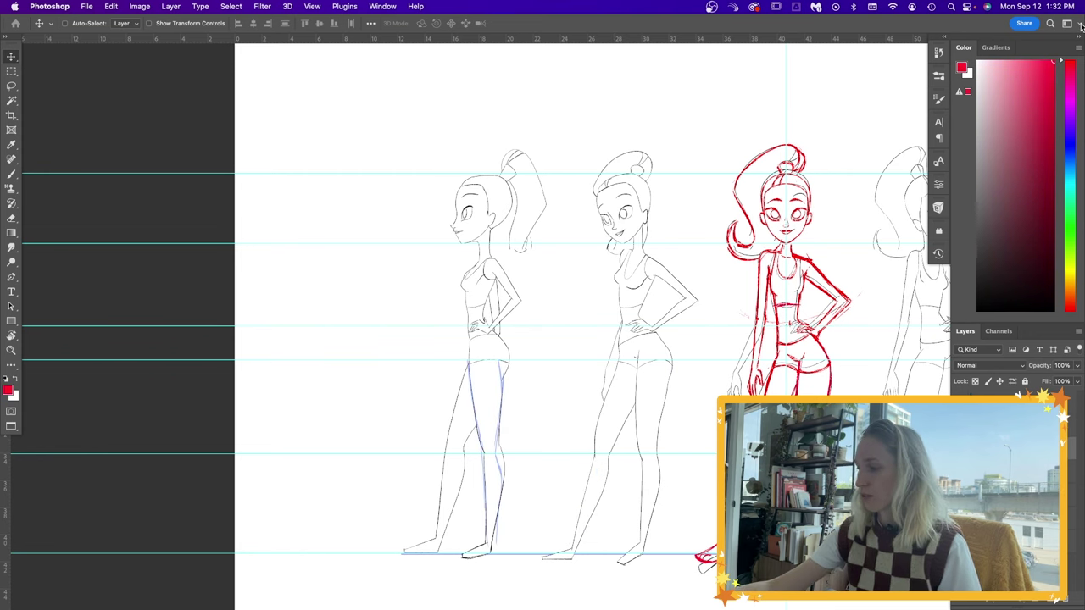
Redraw the left-facing side view's supporting leg and foot in red, following the blue leg tracing.
{"action": "key", "text": "b"}
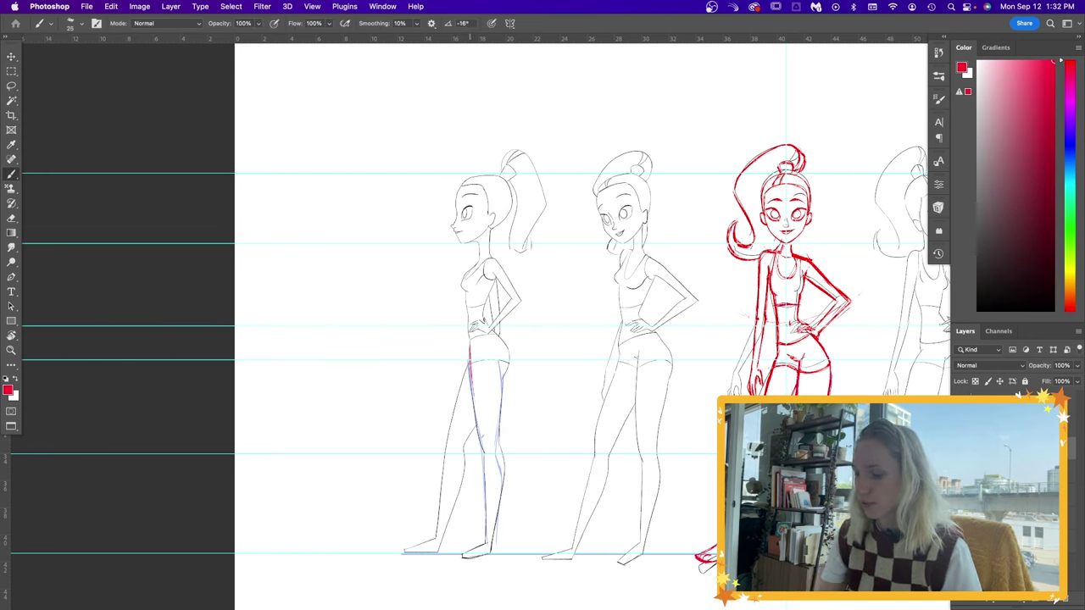
{"action": "left_click_drag", "start_coordinate": [470, 346], "coordinate": [486, 507]}
{"action": "left_click_drag", "start_coordinate": [498, 450], "coordinate": [494, 551]}
{"action": "left_click_drag", "start_coordinate": [503, 374], "coordinate": [498, 450]}
{"action": "mouse_move", "coordinate": [492, 542]}
{"action": "left_mouse_down"}
{"action": "mouse_move", "coordinate": [589, 484]}
{"action": "mouse_move", "coordinate": [591, 499]}
{"action": "left_mouse_up"}
{"action": "left_click_drag", "start_coordinate": [582, 478], "coordinate": [558, 490]}
{"action": "left_click_drag", "start_coordinate": [560, 497], "coordinate": [592, 498]}
Redraw the left-facing side view's torso, neck and bent arm in red.
{"action": "key", "text": "e"}
{"action": "key", "text": "b"}
{"action": "left_click_drag", "start_coordinate": [572, 424], "coordinate": [589, 491]}
{"action": "left_click_drag", "start_coordinate": [591, 451], "coordinate": [604, 471]}
{"action": "left_click_drag", "start_coordinate": [598, 458], "coordinate": [555, 470]}
{"action": "left_click_drag", "start_coordinate": [536, 312], "coordinate": [540, 355]}
{"action": "left_click_drag", "start_coordinate": [567, 296], "coordinate": [579, 367]}
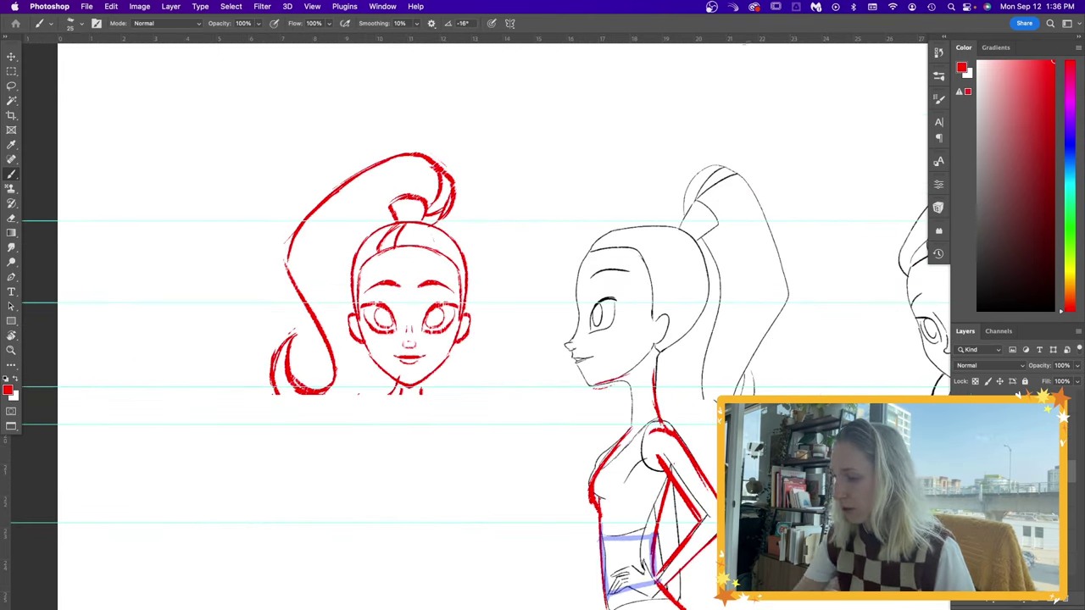
Place a horizontal guide at the front head's nose level and draw the side view's ear, skull outline and eye in red.
{"action": "left_click_drag", "start_coordinate": [747, 41], "coordinate": [593, 344]}
{"action": "left_click_drag", "start_coordinate": [658, 319], "coordinate": [661, 342]}
{"action": "left_click_drag", "start_coordinate": [639, 222], "coordinate": [712, 309]}
{"action": "left_click_drag", "start_coordinate": [712, 309], "coordinate": [660, 351]}
{"action": "left_click_drag", "start_coordinate": [589, 244], "coordinate": [666, 224]}
{"action": "left_click_drag", "start_coordinate": [595, 302], "coordinate": [592, 338]}
Fade the original sketch and draw the side view's eyebrow, forehead, nose, mouth and chin in red, aligned with guides from the front head.
{"action": "key", "text": "e"}
{"action": "key", "text": "b"}
{"action": "key", "text": "e"}
{"action": "key", "text": "b"}
{"action": "left_click", "coordinate": [959, 469]}
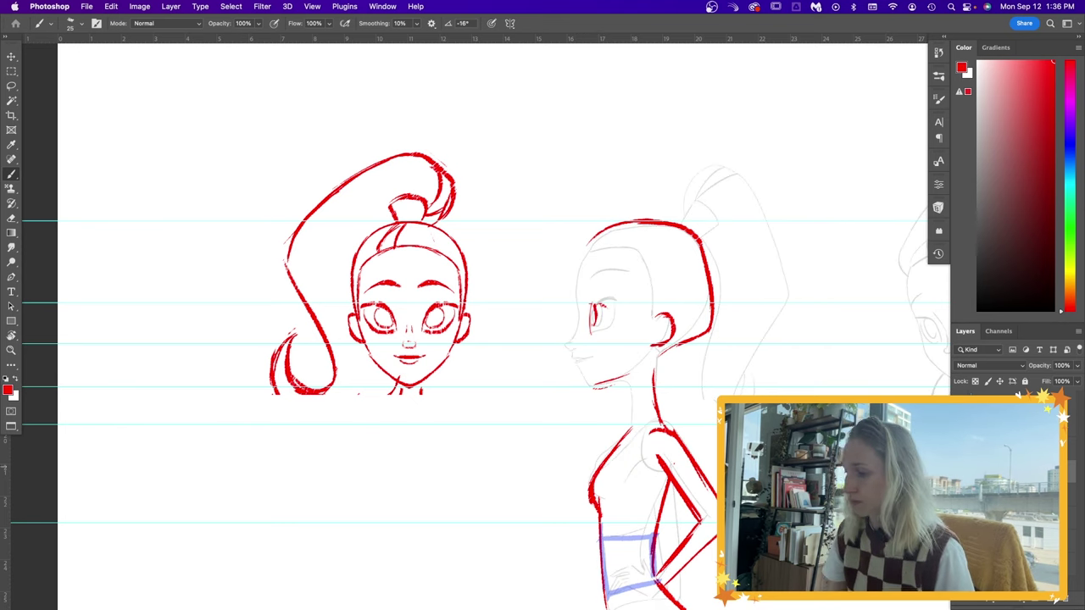
{"action": "mouse_move", "coordinate": [585, 288]}
{"action": "left_mouse_down"}
{"action": "mouse_move", "coordinate": [616, 283]}
{"action": "mouse_move", "coordinate": [598, 232]}
{"action": "mouse_move", "coordinate": [578, 308]}
{"action": "left_mouse_up"}
{"action": "key", "text": "e"}
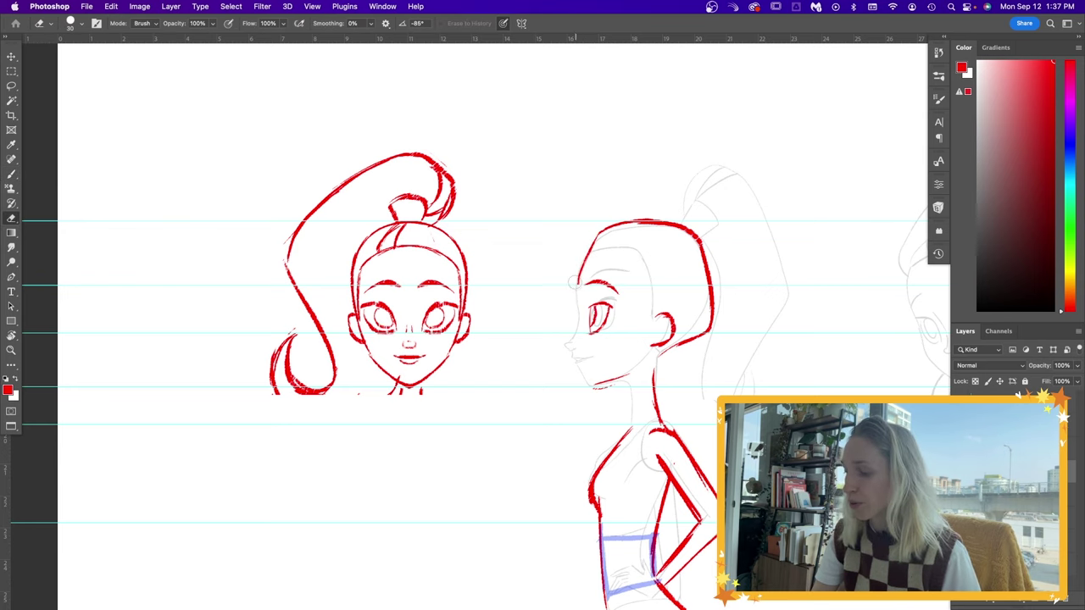
{"action": "key", "text": "b"}
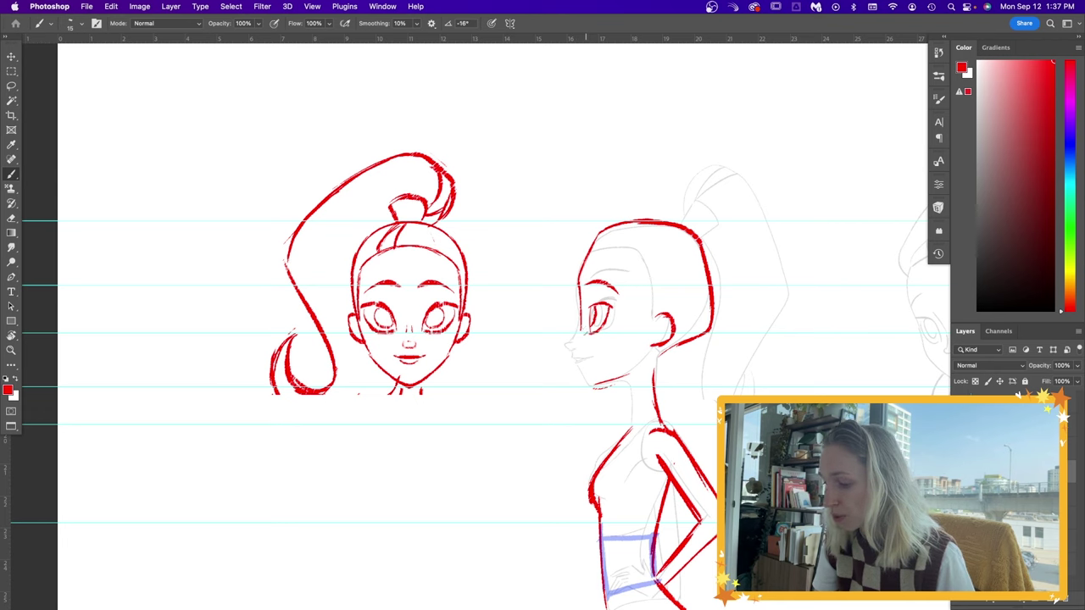
{"action": "left_click_drag", "start_coordinate": [567, 338], "coordinate": [585, 359]}
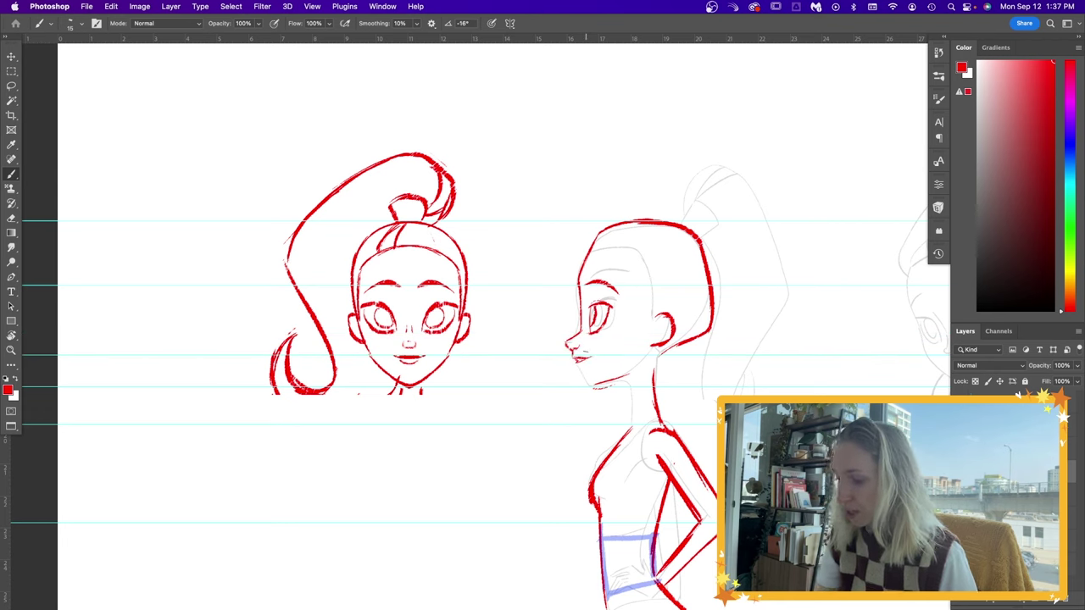
{"action": "left_click_drag", "start_coordinate": [578, 364], "coordinate": [632, 385]}
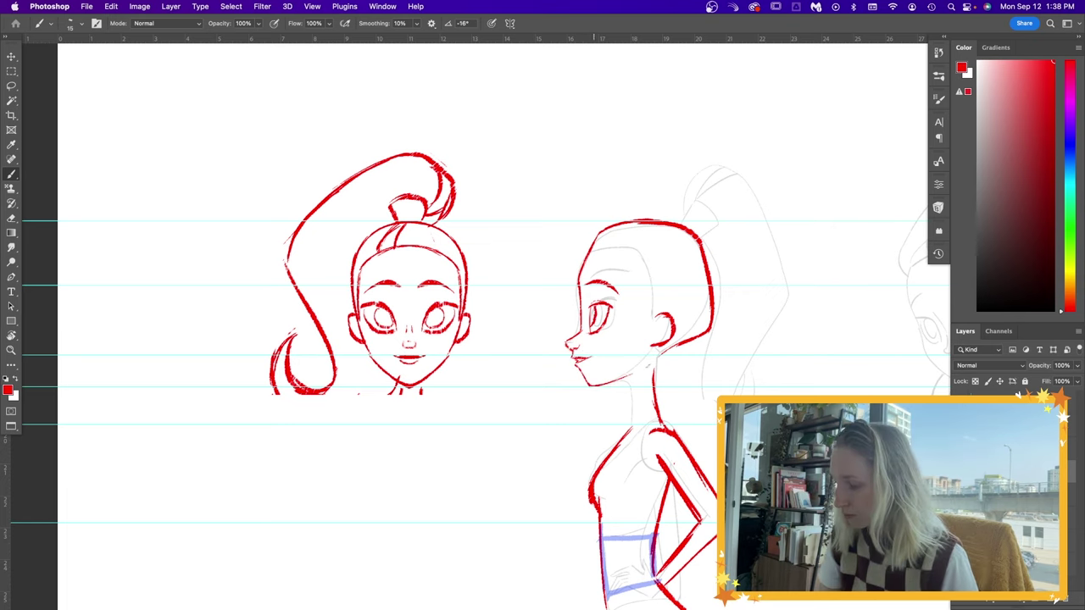
Draw the side view's jaw and front neck line in red, and reshape the top and back of the skull.
{"action": "left_click_drag", "start_coordinate": [649, 349], "coordinate": [603, 381]}
{"action": "left_click_drag", "start_coordinate": [631, 385], "coordinate": [631, 430]}
{"action": "key", "text": "e"}
{"action": "key", "text": "b"}
{"action": "mouse_move", "coordinate": [702, 241]}
{"action": "left_mouse_down"}
{"action": "mouse_move", "coordinate": [712, 329]}
{"action": "mouse_move", "coordinate": [718, 309]}
{"action": "left_mouse_up"}
{"action": "key", "text": "e"}
{"action": "key", "text": "b"}
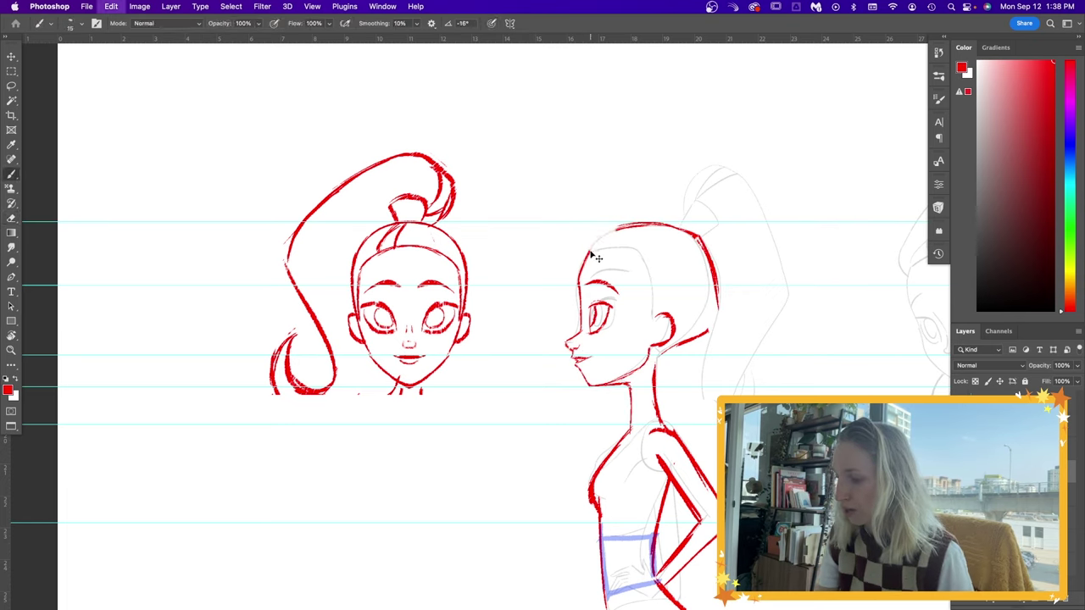
{"action": "left_click_drag", "start_coordinate": [589, 247], "coordinate": [607, 232]}
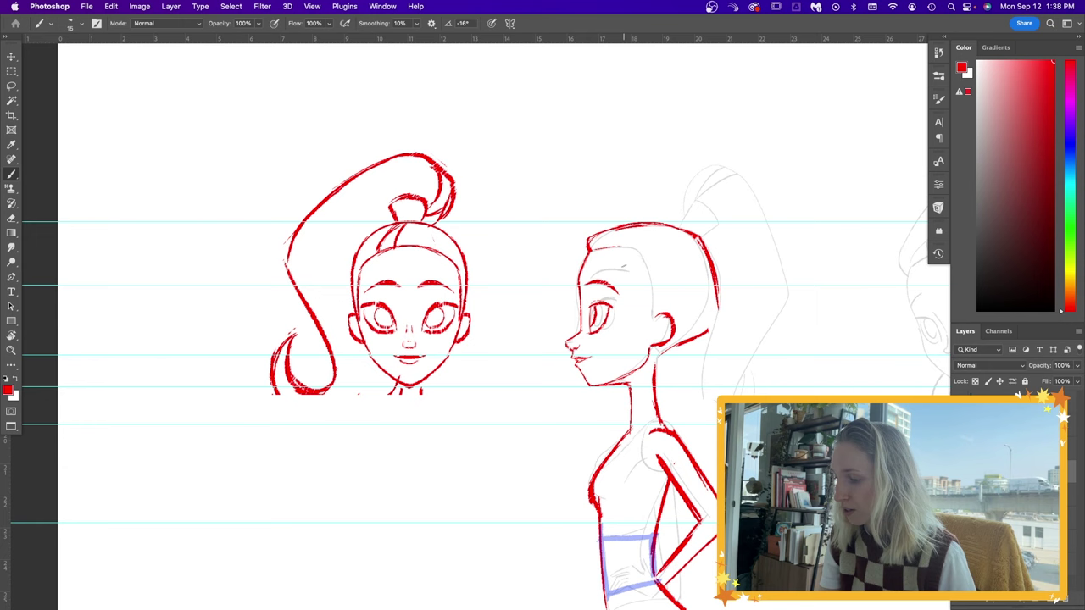
Draw the side view's hairline from forehead to ear and rework the lower back of the head in red.
{"action": "key", "text": "e"}
{"action": "mouse_move", "coordinate": [624, 285]}
{"action": "left_mouse_down"}
{"action": "mouse_move", "coordinate": [625, 245]}
{"action": "mouse_move", "coordinate": [625, 271]}
{"action": "left_mouse_up"}
{"action": "key", "text": "b"}
{"action": "left_click_drag", "start_coordinate": [591, 246], "coordinate": [650, 269]}
{"action": "key", "text": "e"}
{"action": "key", "text": "b"}
{"action": "left_click_drag", "start_coordinate": [719, 297], "coordinate": [705, 335]}
{"action": "key", "text": "e"}
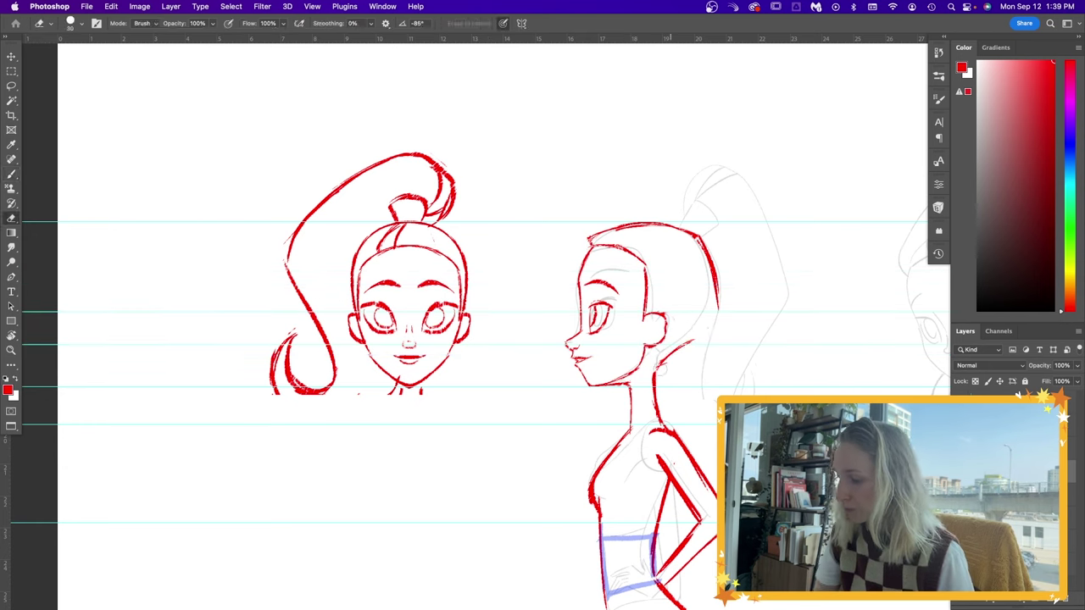
Draw the side view's swept-back hair strands and the hair tie in red.
{"action": "key", "text": "b"}
{"action": "left_click_drag", "start_coordinate": [699, 239], "coordinate": [648, 270]}
{"action": "left_click_drag", "start_coordinate": [702, 245], "coordinate": [649, 293]}
{"action": "left_click_drag", "start_coordinate": [685, 199], "coordinate": [719, 221]}
{"action": "scroll", "coordinate": [475, 322], "scroll_direction": "right", "scroll_amount": 3}
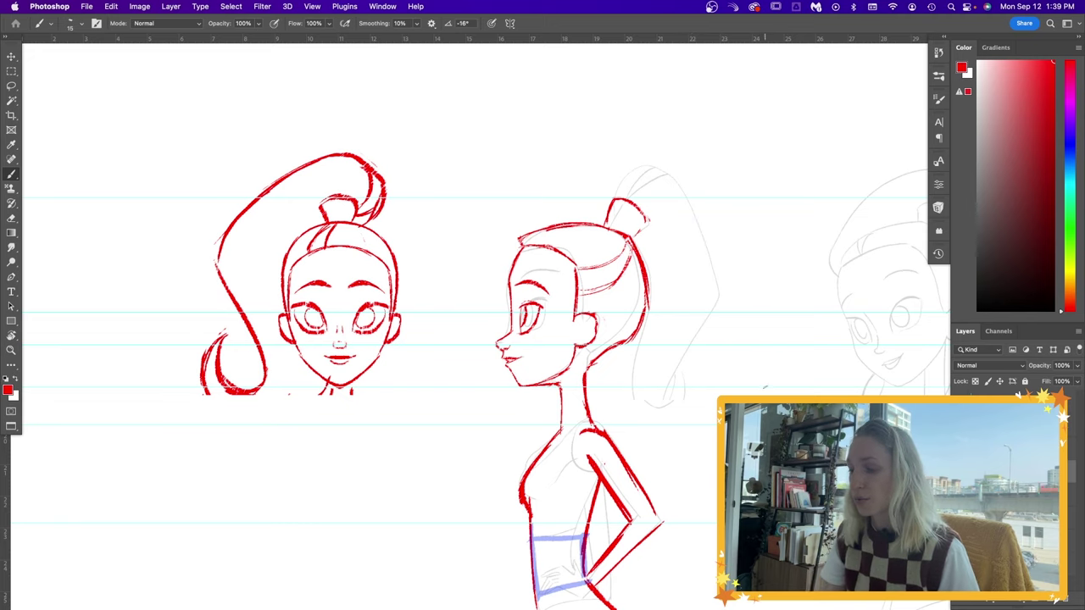
Align a horizontal guide with the top of the front view's hair tie and redraw the side view's hair tie to that height.
{"action": "key", "text": "z"}
{"action": "left_click_drag", "start_coordinate": [697, 407], "coordinate": [361, 393]}
{"action": "left_click_drag", "start_coordinate": [549, 363], "coordinate": [524, 372]}
{"action": "key", "text": "b"}
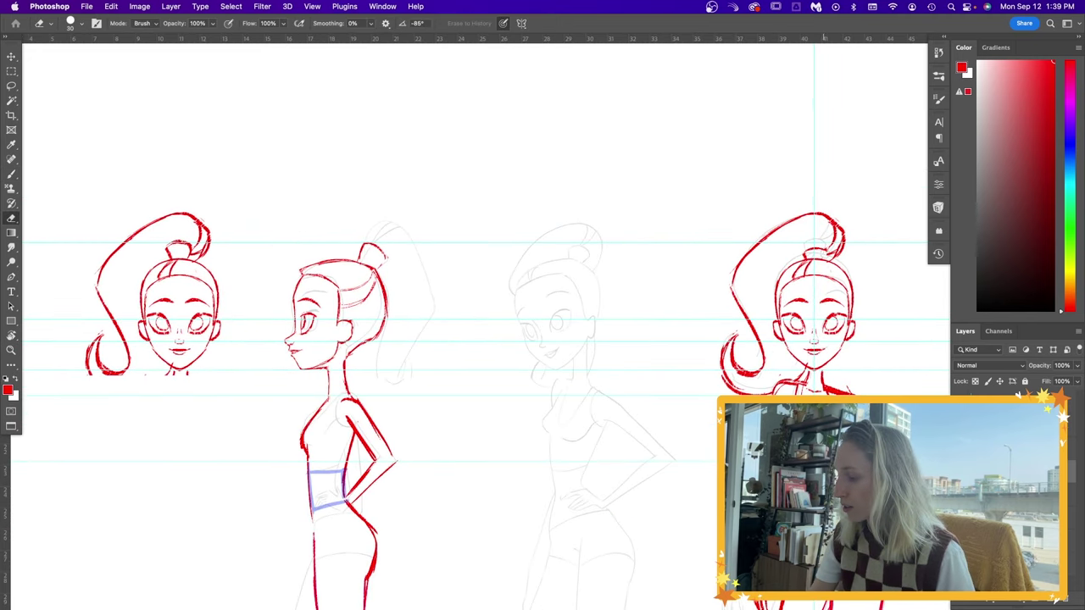
{"action": "key", "text": "e"}
{"action": "left_click_drag", "start_coordinate": [819, 243], "coordinate": [819, 248]}
{"action": "left_click_drag", "start_coordinate": [387, 256], "coordinate": [367, 243]}
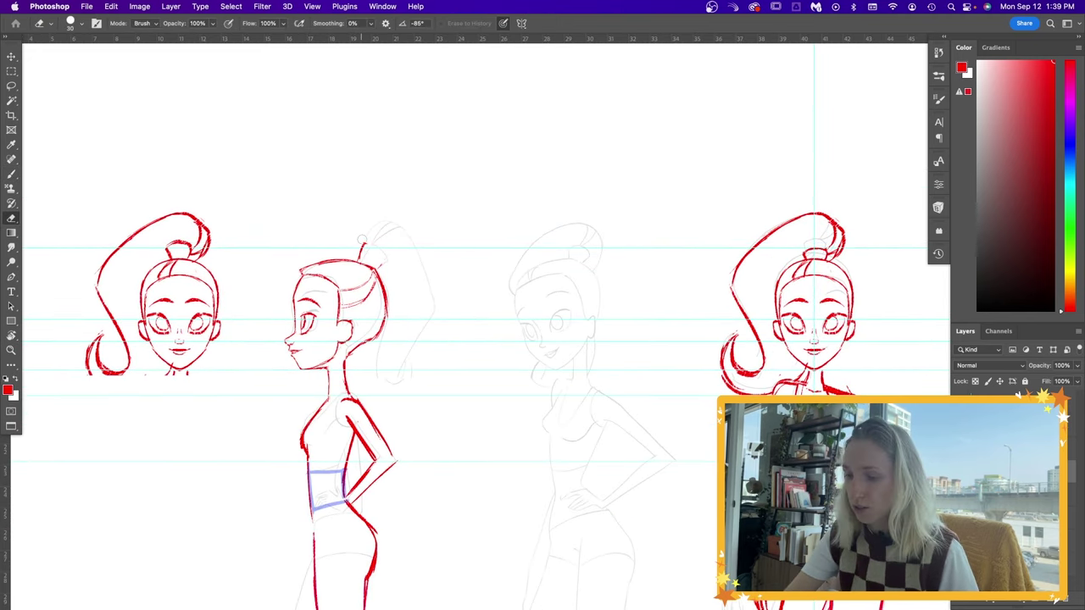
{"action": "key", "text": "b"}
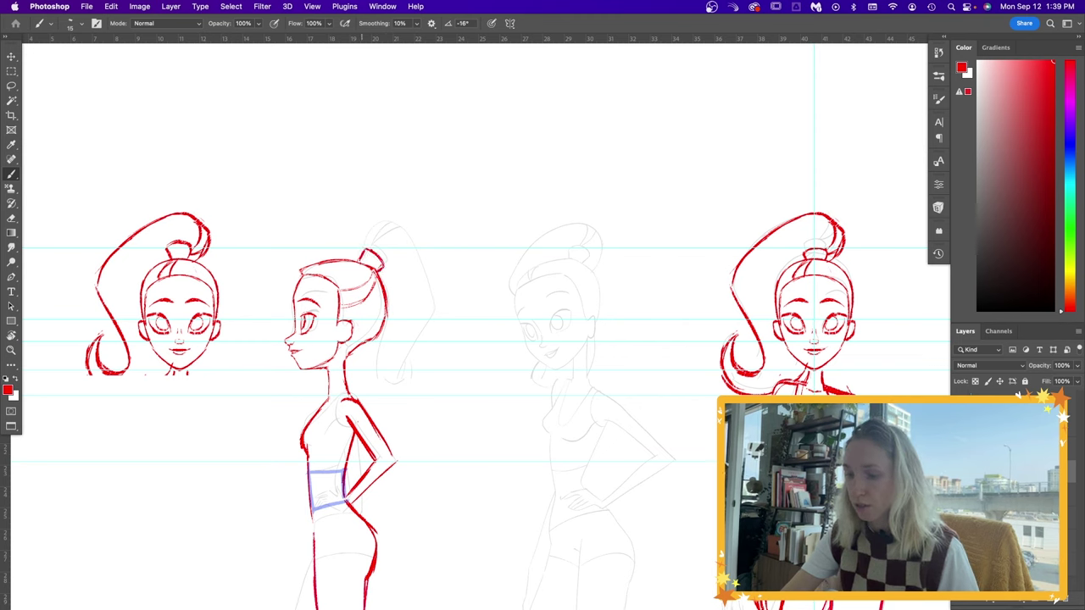
Place the mirrored front-head copy over the side view's head at 27% fill and narrow it with Free Transform.
{"action": "key", "text": "v"}
{"action": "mouse_move", "coordinate": [403, 415]}
{"action": "left_mouse_down"}
{"action": "mouse_move", "coordinate": [605, 416]}
{"action": "mouse_move", "coordinate": [635, 397]}
{"action": "left_mouse_up"}
{"action": "key", "text": "shift+2"}
{"action": "key", "text": "shift+7"}
{"action": "key", "text": "Left"}
{"action": "key", "text": "Left"}
{"action": "key", "text": "Left"}
{"action": "key", "text": "Left"}
{"action": "key", "text": "Left"}
{"action": "key", "text": "Left"}
{"action": "key", "text": "Left"}
{"action": "key", "text": "Left"}
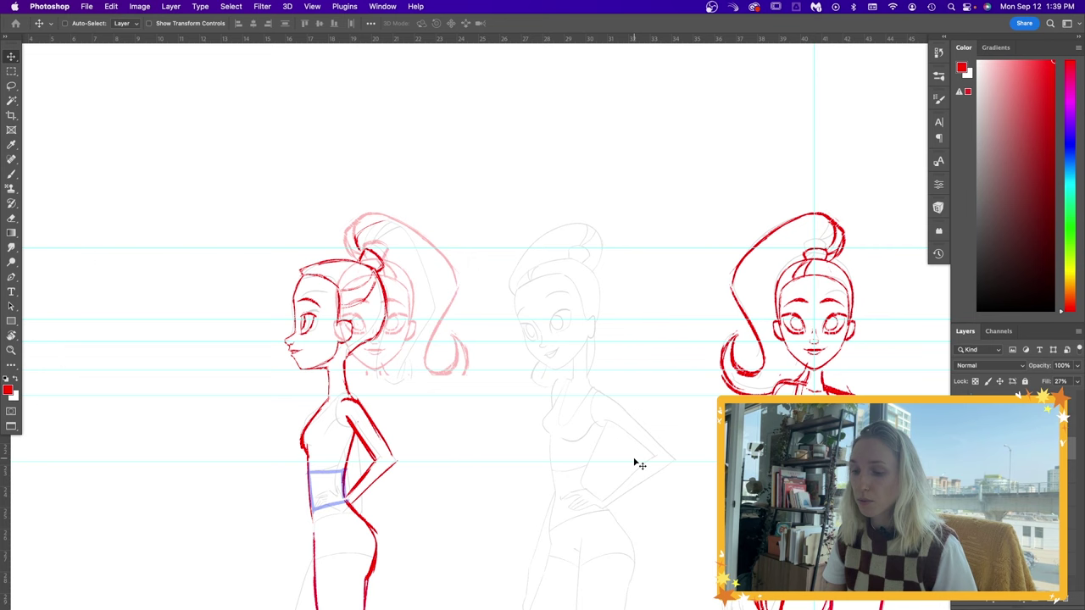
{"action": "key", "text": "ctrl+t"}
{"action": "mouse_move", "coordinate": [358, 252]}
{"action": "left_mouse_down"}
{"action": "mouse_move", "coordinate": [383, 223]}
{"action": "mouse_move", "coordinate": [349, 235]}
{"action": "mouse_move", "coordinate": [357, 253]}
{"action": "left_mouse_up"}
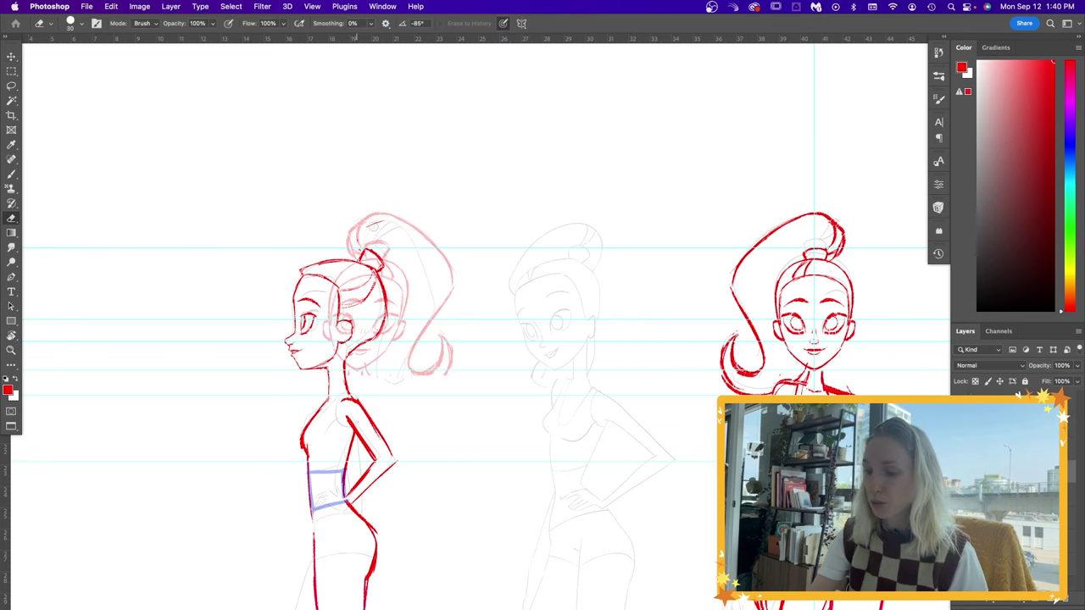
Redraw the side view's ponytail and its curled end in red over the faded front-head copy.
{"action": "key", "text": "b"}
{"action": "left_click_drag", "start_coordinate": [381, 213], "coordinate": [447, 268]}
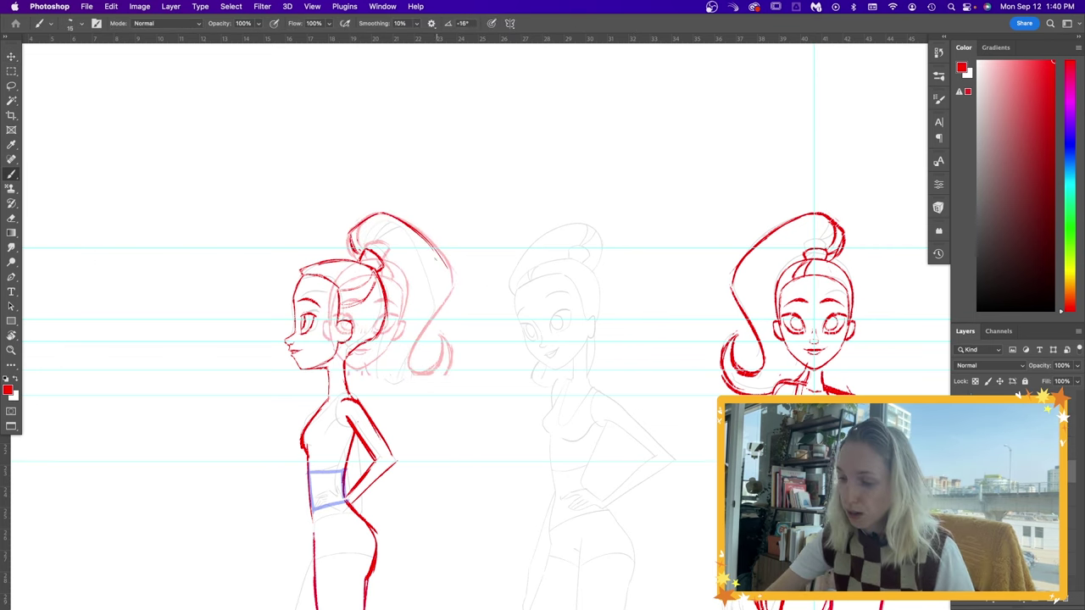
{"action": "left_click_drag", "start_coordinate": [415, 229], "coordinate": [446, 262]}
{"action": "left_click_drag", "start_coordinate": [443, 258], "coordinate": [452, 284]}
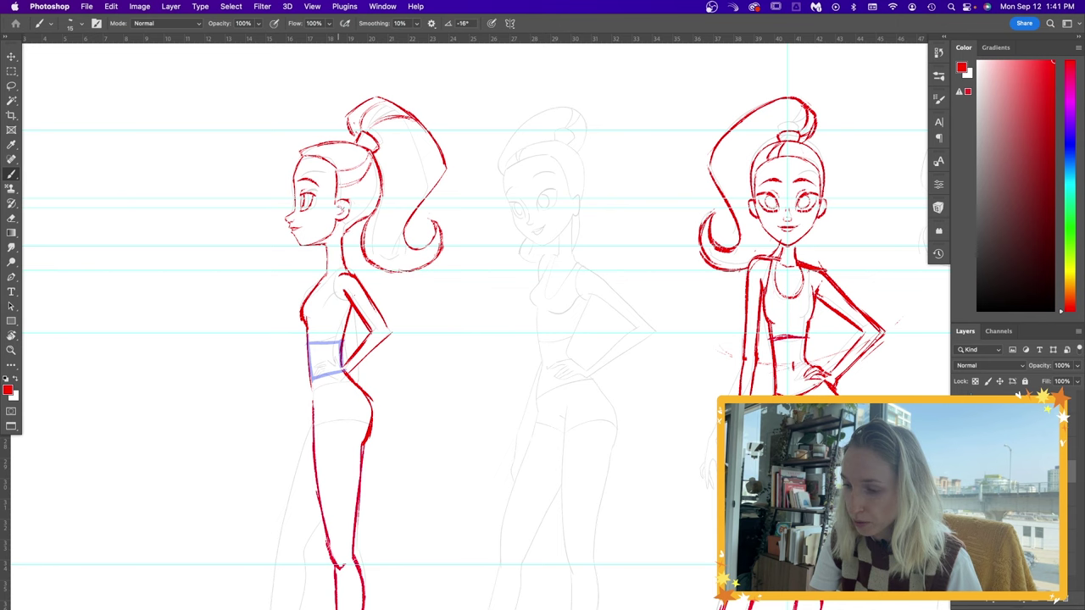
{"action": "key", "text": "e"}
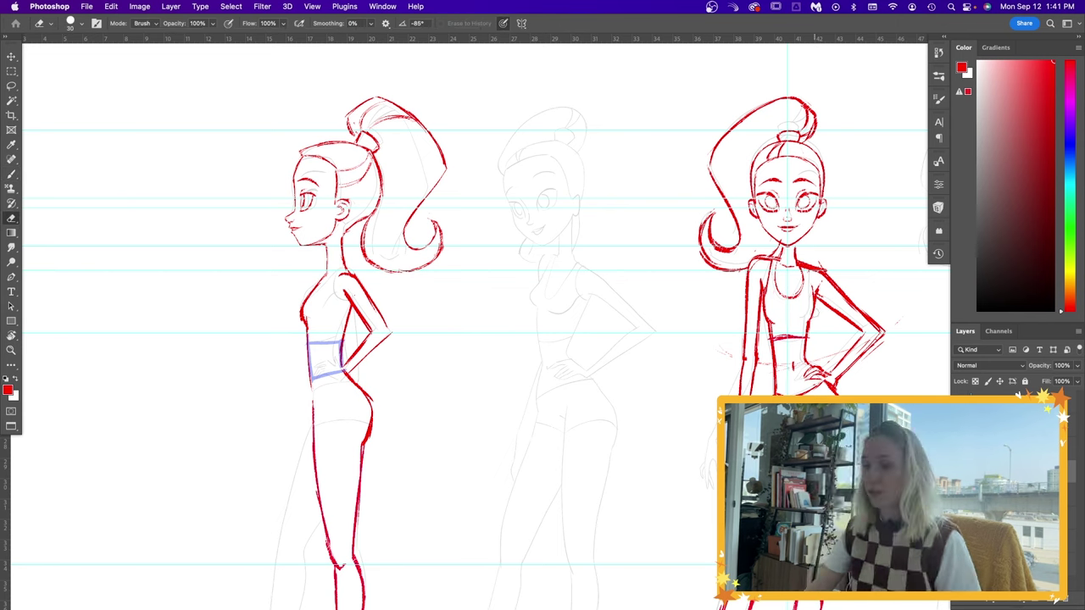
{"action": "scroll", "coordinate": [475, 339], "scroll_direction": "up", "scroll_amount": 2}
{"action": "key", "text": "b"}
{"action": "key", "text": "e"}
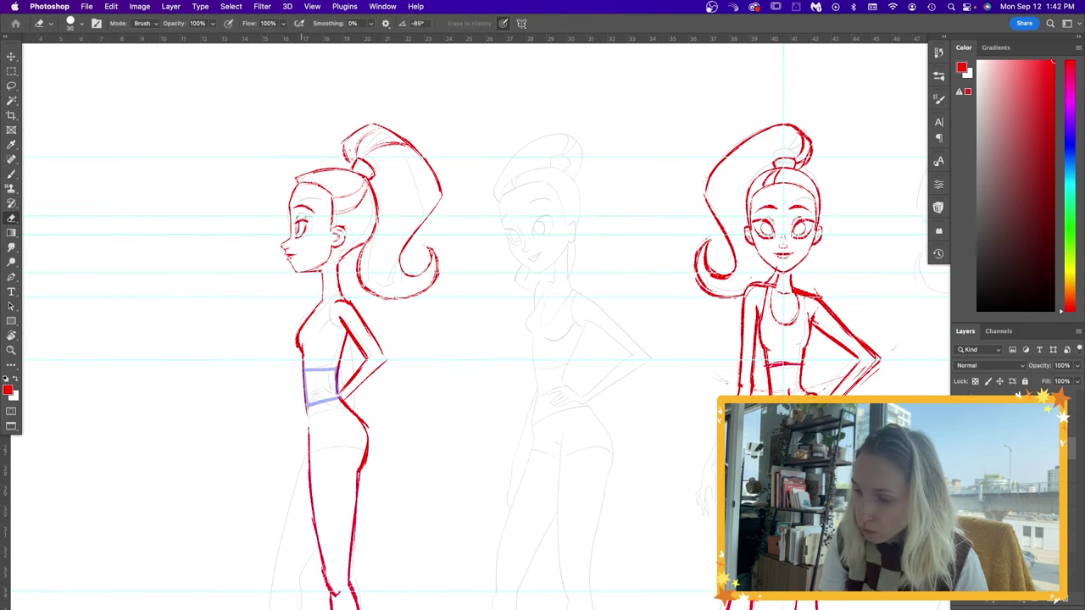
Sketch the left-facing side view's second leg in red, stepping forward of the supporting leg.
{"action": "key", "text": "b"}
{"action": "key", "text": "e"}
{"action": "key", "text": "super+minus"}
{"action": "key", "text": "b"}
{"action": "left_click_drag", "start_coordinate": [466, 328], "coordinate": [451, 426]}
{"action": "mouse_move", "coordinate": [469, 425]}
{"action": "left_mouse_down"}
{"action": "mouse_move", "coordinate": [445, 513]}
{"action": "mouse_move", "coordinate": [585, 428]}
{"action": "left_mouse_up"}
{"action": "mouse_move", "coordinate": [576, 454]}
{"action": "left_mouse_down"}
{"action": "mouse_move", "coordinate": [540, 475]}
{"action": "mouse_move", "coordinate": [551, 493]}
{"action": "left_mouse_up"}
{"action": "left_click_drag", "start_coordinate": [588, 301], "coordinate": [580, 391]}
Adjust the side view's forward leg with Free Transform and clean up its red lines.
{"action": "key", "text": "e"}
{"action": "key", "text": "super+t"}
{"action": "left_click_drag", "start_coordinate": [549, 504], "coordinate": [551, 512]}
{"action": "key", "text": "Return"}
{"action": "key", "text": "super+d"}
{"action": "key", "text": "b"}
{"action": "mouse_move", "coordinate": [551, 424]}
{"action": "left_mouse_down"}
{"action": "mouse_move", "coordinate": [452, 473]}
{"action": "mouse_move", "coordinate": [475, 354]}
{"action": "left_mouse_up"}
{"action": "key", "text": "e"}
{"action": "left_click_drag", "start_coordinate": [613, 467], "coordinate": [678, 474]}
Trace the front view's waist in blue, place the tracing over the left three-quarter view, and redraw the torso sides in red.
{"action": "key", "text": "b"}
{"action": "left_click_drag", "start_coordinate": [710, 281], "coordinate": [716, 316]}
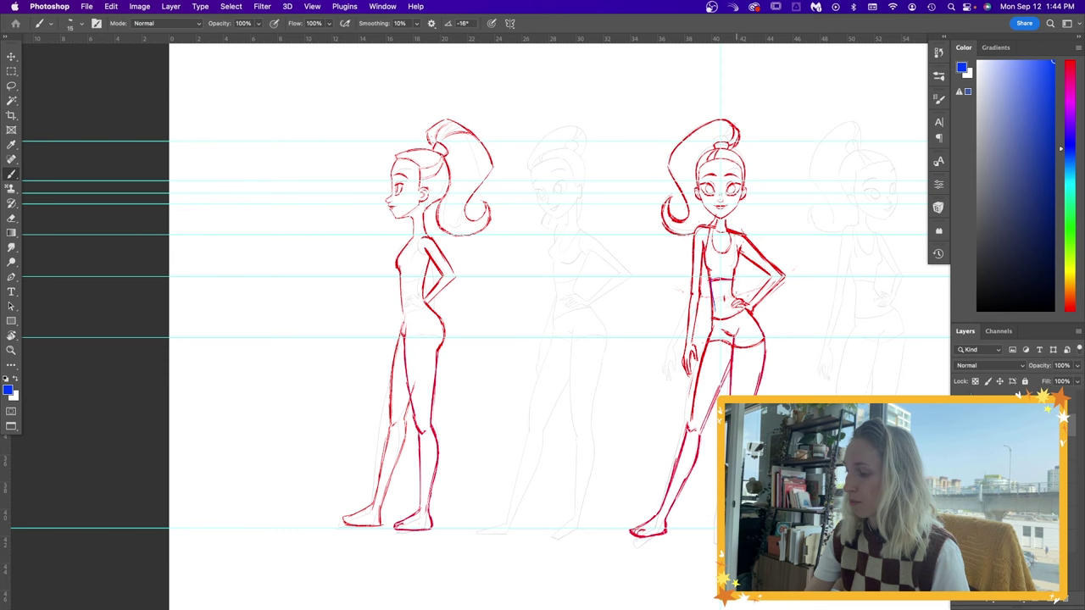
{"action": "key", "text": "v"}
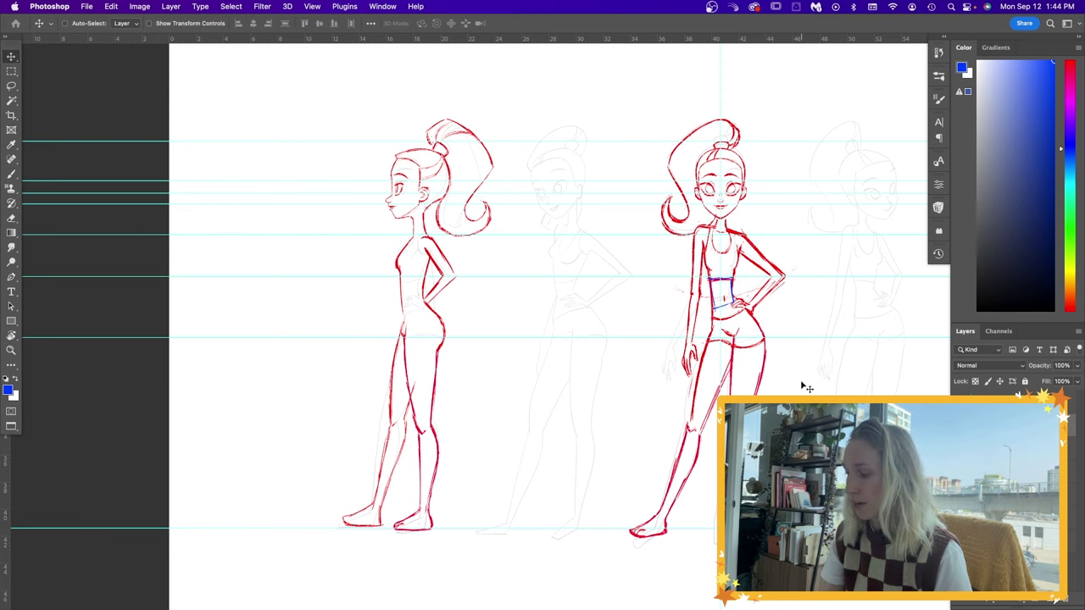
{"action": "left_click_drag", "start_coordinate": [804, 384], "coordinate": [650, 385]}
{"action": "key", "text": "b"}
{"action": "left_click_drag", "start_coordinate": [555, 246], "coordinate": [557, 302]}
{"action": "mouse_move", "coordinate": [579, 292]}
{"action": "left_mouse_down"}
{"action": "mouse_move", "coordinate": [604, 352]}
{"action": "mouse_move", "coordinate": [572, 337]}
{"action": "left_mouse_up"}
Place the blue leg tracing over the left three-quarter view and redraw the supporting leg and foot in red.
{"action": "key", "text": "v"}
{"action": "left_click_drag", "start_coordinate": [760, 373], "coordinate": [602, 372]}
{"action": "key", "text": "b"}
{"action": "left_click_drag", "start_coordinate": [580, 500], "coordinate": [553, 537]}
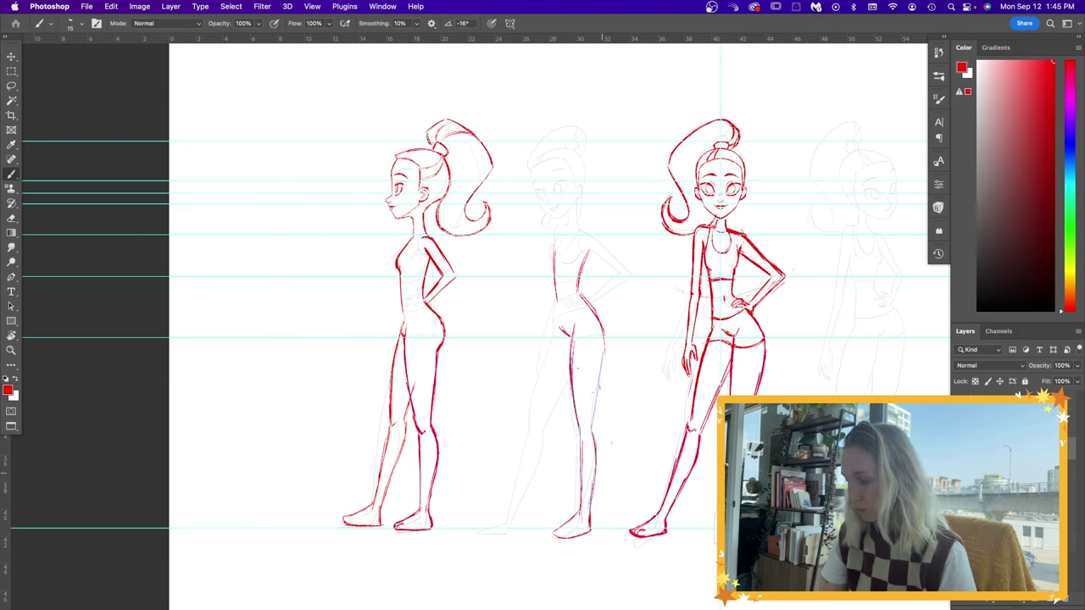
{"action": "key", "text": "e"}
{"action": "left_click_drag", "start_coordinate": [604, 337], "coordinate": [591, 514]}
{"action": "key", "text": "b"}
Place a vertical guide through the left three-quarter view and draw its eyes in red over the faded front-head copy.
{"action": "key", "text": "l"}
{"action": "left_click_drag", "start_coordinate": [5, 539], "coordinate": [614, 539]}
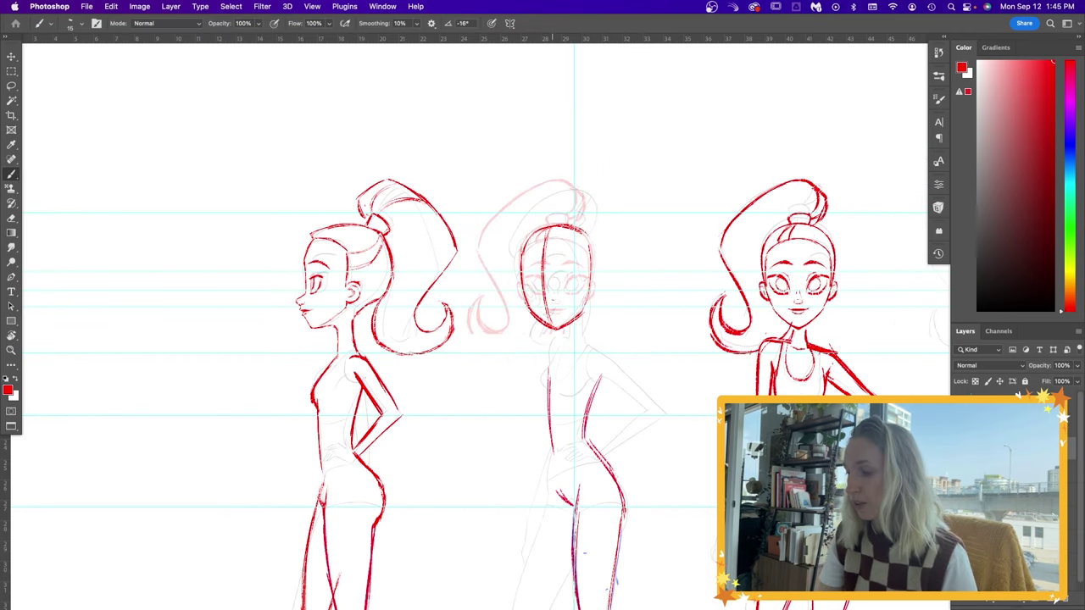
{"action": "left_click_drag", "start_coordinate": [564, 287], "coordinate": [585, 278]}
{"action": "left_click_drag", "start_coordinate": [524, 278], "coordinate": [536, 292]}
{"action": "key", "text": "e"}
{"action": "left_click_drag", "start_coordinate": [544, 238], "coordinate": [551, 320]}
Draw the three-quarter head's ear, mouth and hairline in red.
{"action": "key", "text": "super+equal"}
{"action": "key", "text": "b"}
{"action": "left_click_drag", "start_coordinate": [626, 255], "coordinate": [612, 295]}
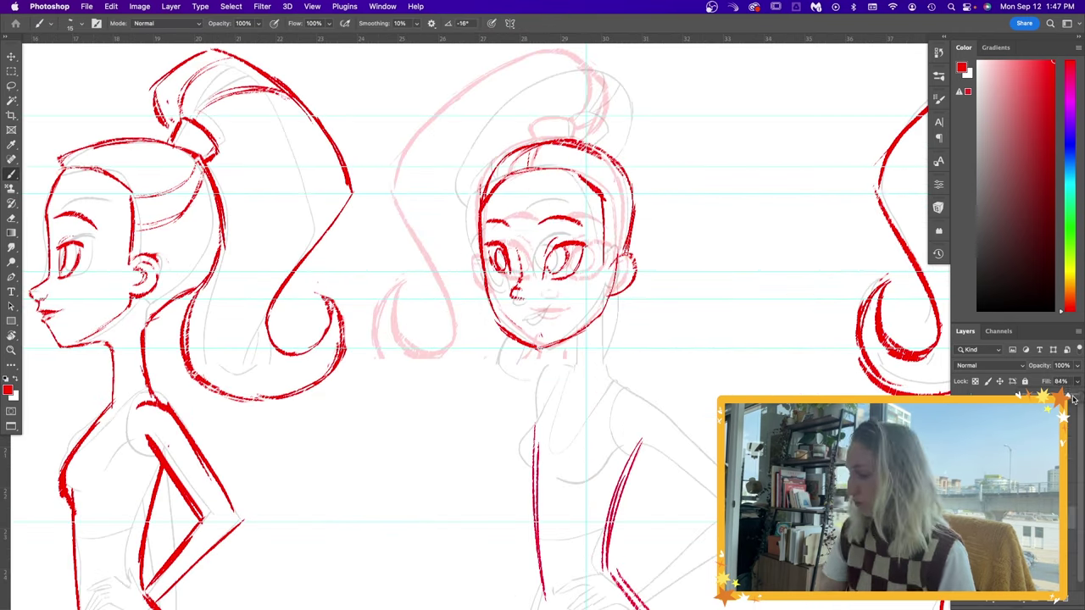
{"action": "left_click_drag", "start_coordinate": [509, 311], "coordinate": [541, 310]}
{"action": "left_click_drag", "start_coordinate": [625, 256], "coordinate": [614, 290]}
{"action": "key", "text": "e"}
{"action": "key", "text": "b"}
{"action": "left_click_drag", "start_coordinate": [485, 168], "coordinate": [528, 175]}
{"action": "key", "text": "super+minus"}
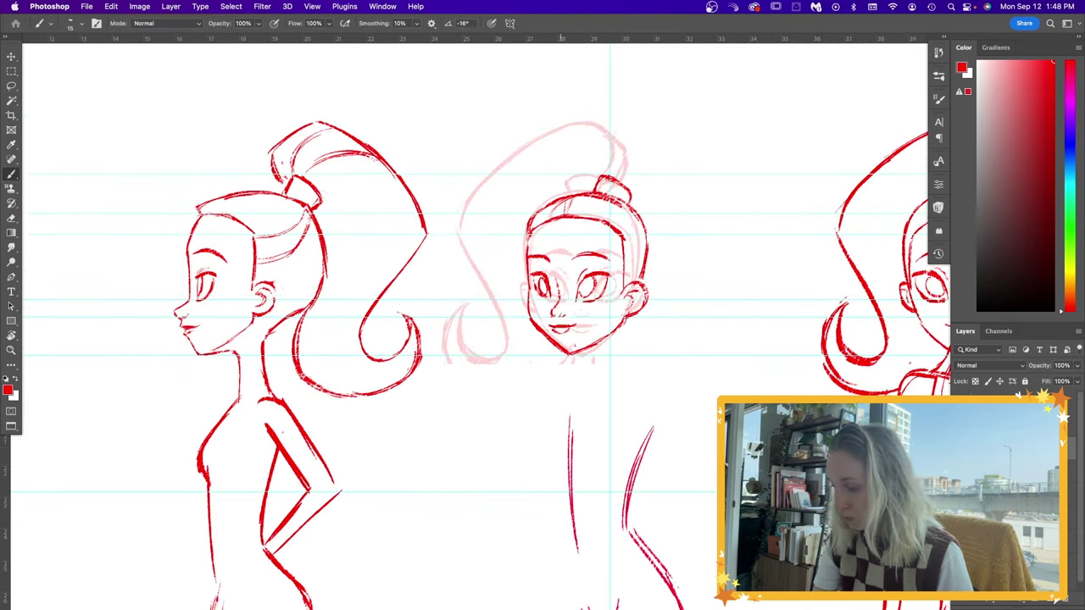
Shade both irises of the three-quarter head in red and set the brush colour to blue.
{"action": "key", "text": "e"}
{"action": "scroll", "coordinate": [714, 419], "scroll_direction": "down", "scroll_amount": 1}
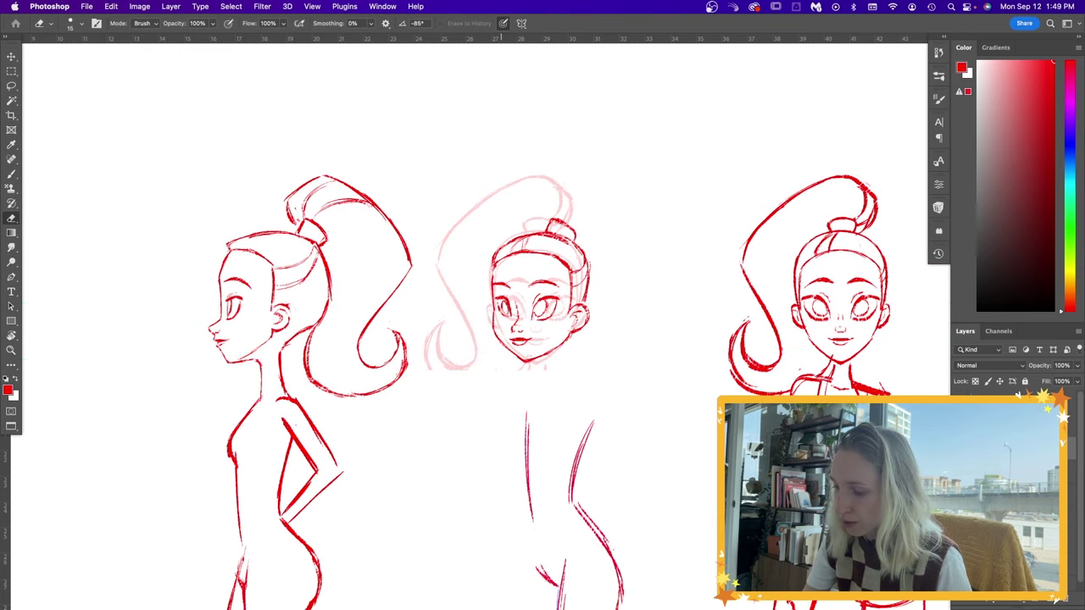
{"action": "key", "text": "b"}
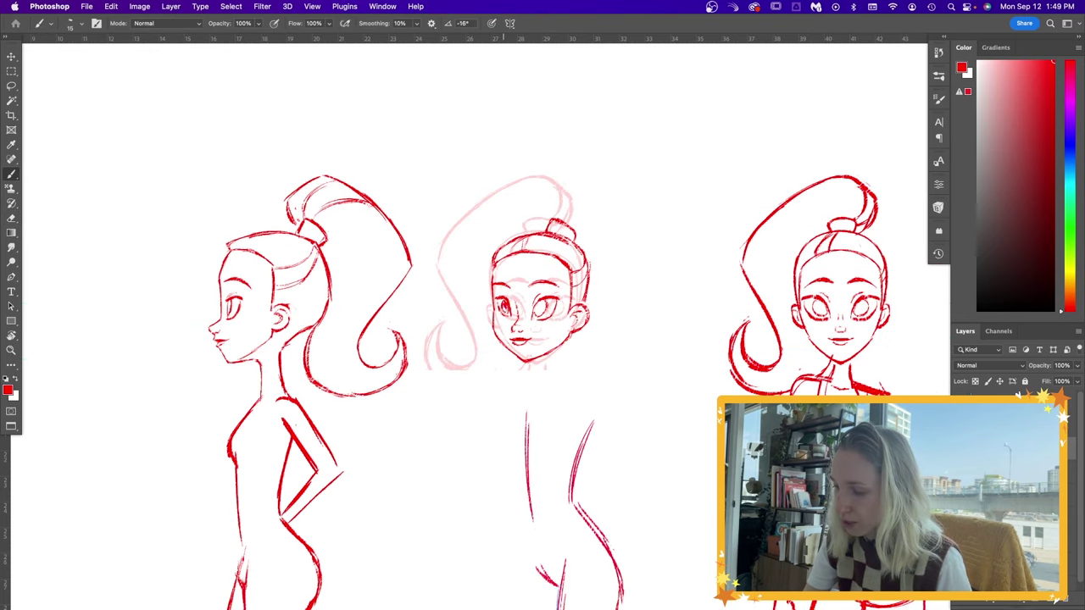
{"action": "key", "text": "e"}
{"action": "key", "text": "b"}
{"action": "left_click_drag", "start_coordinate": [506, 303], "coordinate": [506, 311]}
{"action": "left_click_drag", "start_coordinate": [539, 302], "coordinate": [541, 311]}
{"action": "key", "text": "e"}
{"action": "mouse_move", "coordinate": [636, 366]}
{"action": "left_mouse_down"}
{"action": "mouse_move", "coordinate": [608, 366]}
{"action": "mouse_move", "coordinate": [638, 257]}
{"action": "left_mouse_up"}
{"action": "key", "text": "b"}
{"action": "left_click", "coordinate": [1070, 137]}
{"action": "left_click_drag", "start_coordinate": [584, 173], "coordinate": [612, 146]}
{"action": "left_click_drag", "start_coordinate": [621, 143], "coordinate": [637, 184]}
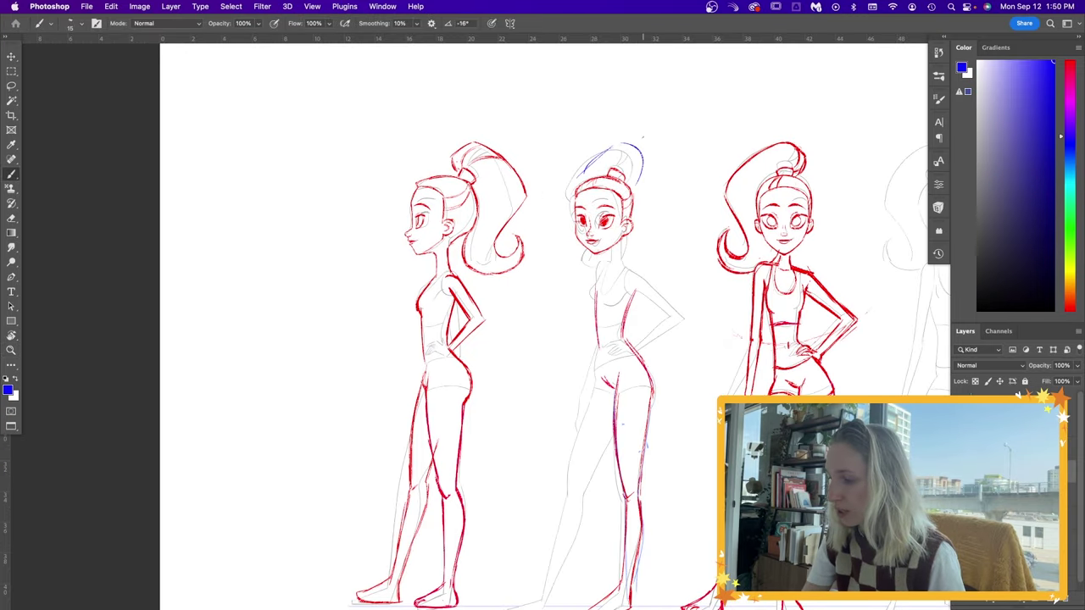
{"action": "left_click_drag", "start_coordinate": [603, 149], "coordinate": [558, 205]}
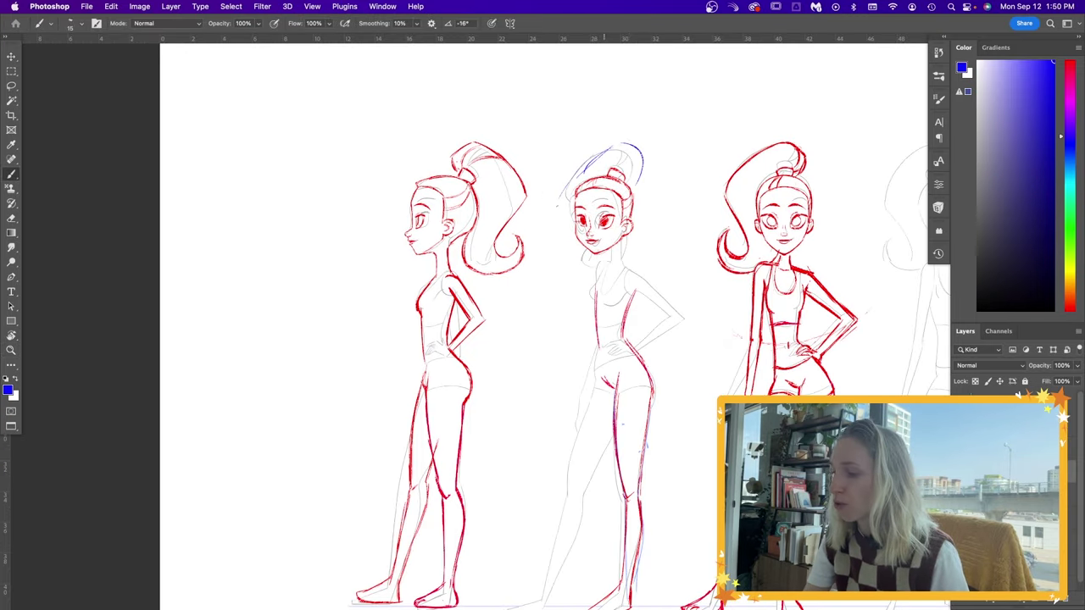
{"action": "key", "text": "super+z"}
{"action": "key", "text": "super+z"}
{"action": "key", "text": "super+z"}
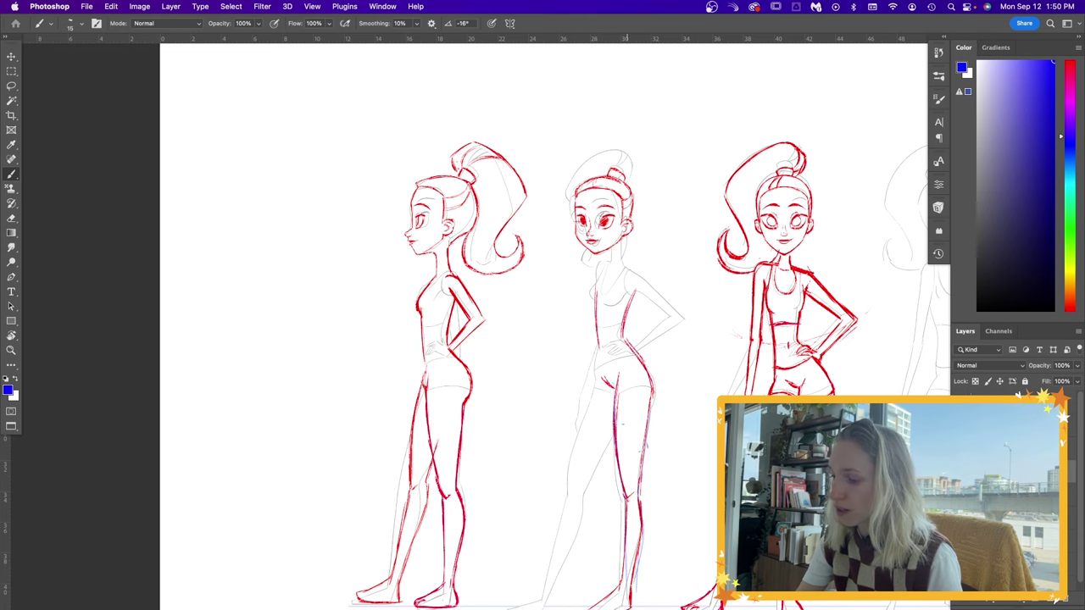
Trace the front view's ponytail in blue and place the tracing behind the three-quarter head, adding hair at the neck.
{"action": "mouse_move", "coordinate": [764, 151]}
{"action": "left_mouse_down"}
{"action": "mouse_move", "coordinate": [733, 186]}
{"action": "mouse_move", "coordinate": [747, 252]}
{"action": "left_mouse_up"}
{"action": "key", "text": "e"}
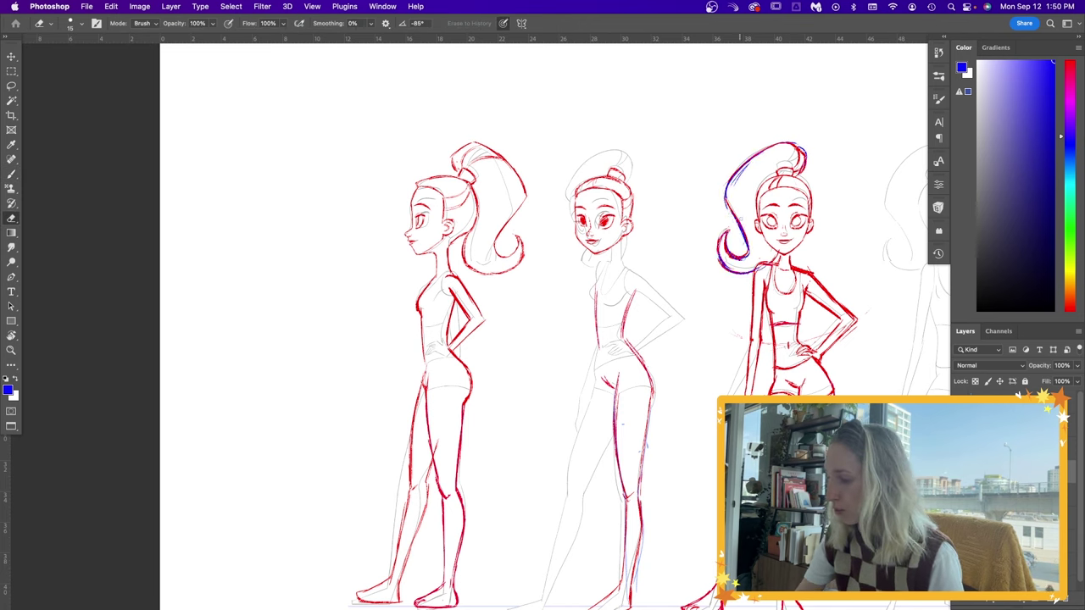
{"action": "key", "text": "b"}
{"action": "mouse_move", "coordinate": [746, 204]}
{"action": "left_mouse_down"}
{"action": "mouse_move", "coordinate": [576, 204]}
{"action": "mouse_move", "coordinate": [566, 259]}
{"action": "left_mouse_up"}
{"action": "left_click_drag", "start_coordinate": [630, 222], "coordinate": [628, 248]}
Show the guides and redraw the left three-quarter view's torso and bent arm in red.
{"action": "key", "text": "e"}
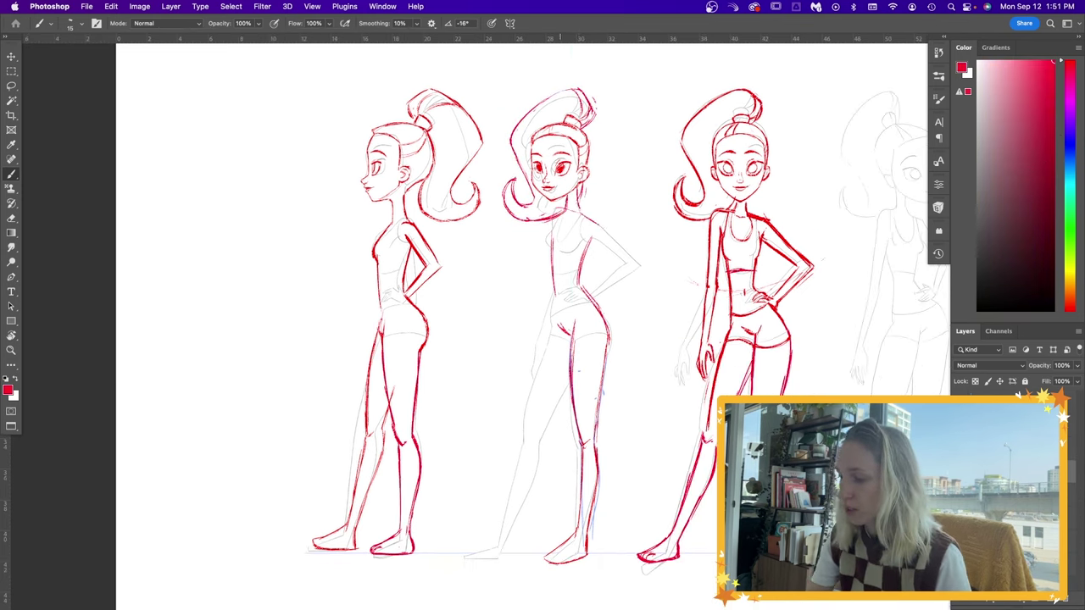
{"action": "key", "text": "super+semicolon"}
{"action": "mouse_move", "coordinate": [639, 268]}
{"action": "left_mouse_down"}
{"action": "mouse_move", "coordinate": [589, 303]}
{"action": "mouse_move", "coordinate": [523, 432]}
{"action": "left_mouse_up"}
Duplicate the side view's forward leg onto the left three-quarter view and adjust its fit with Free Transform.
{"action": "key", "text": "l"}
{"action": "mouse_move", "coordinate": [393, 423]}
{"action": "left_mouse_down"}
{"action": "mouse_move", "coordinate": [430, 385]}
{"action": "mouse_move", "coordinate": [371, 545]}
{"action": "mouse_move", "coordinate": [406, 494]}
{"action": "mouse_move", "coordinate": [568, 466]}
{"action": "left_mouse_up"}
{"action": "key", "text": "super+j"}
{"action": "key", "text": "v"}
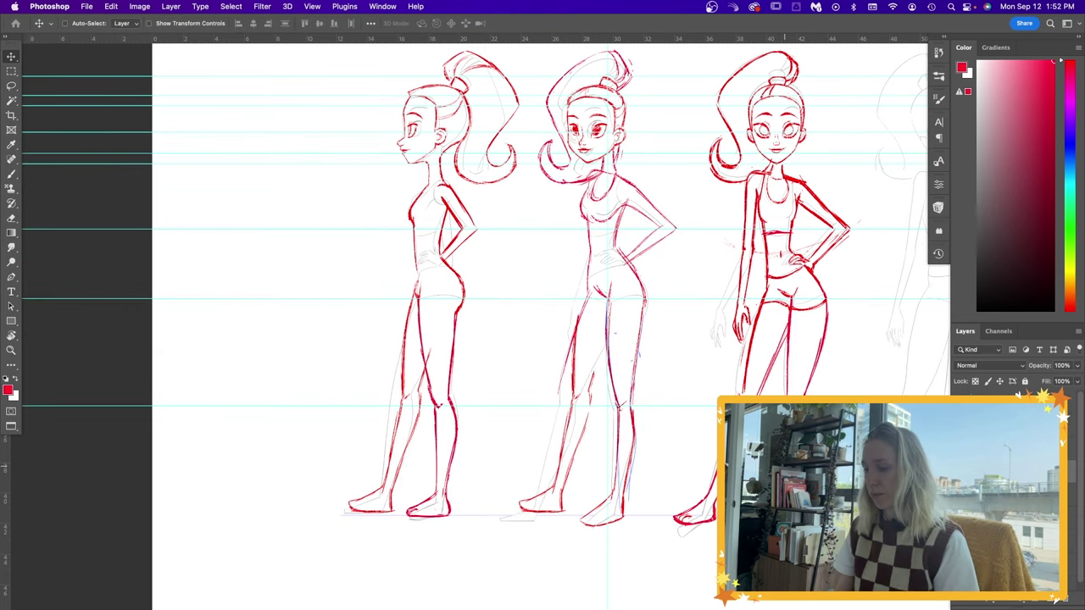
{"action": "key", "text": "super+t"}
{"action": "left_click_drag", "start_coordinate": [558, 314], "coordinate": [569, 313]}
{"action": "left_click_drag", "start_coordinate": [580, 465], "coordinate": [570, 467]}
{"action": "key", "text": "Return"}
{"action": "key", "text": "b"}
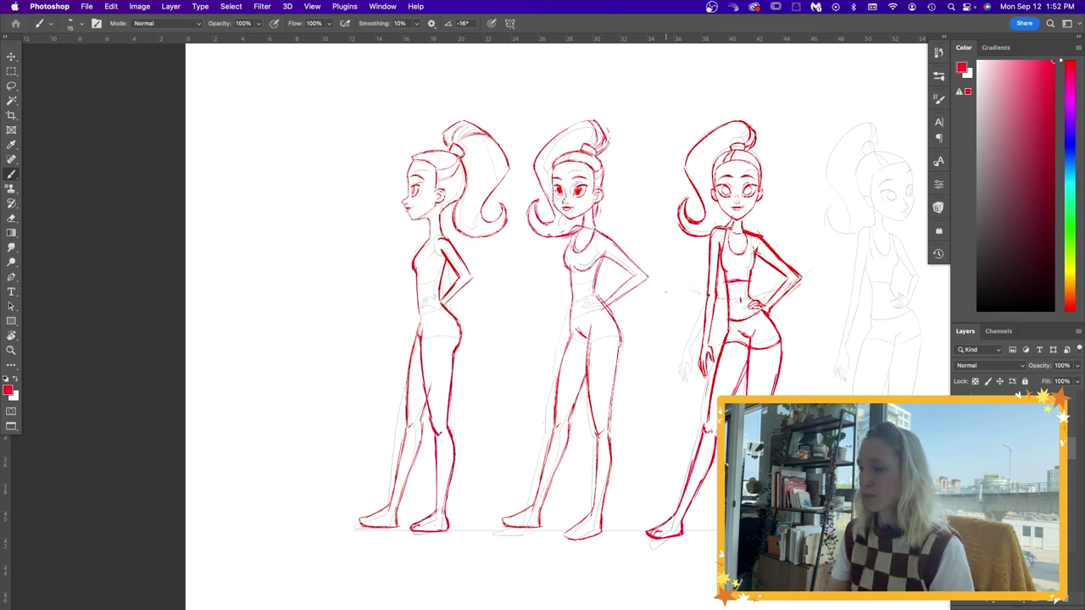
Block in the villain lineup with simple red shapes: circles for Wayne, a narrow column with a triangle for Jessie, a large rectangle for Big Bub.
{"action": "left_click_drag", "start_coordinate": [5, 467], "coordinate": [586, 378]}
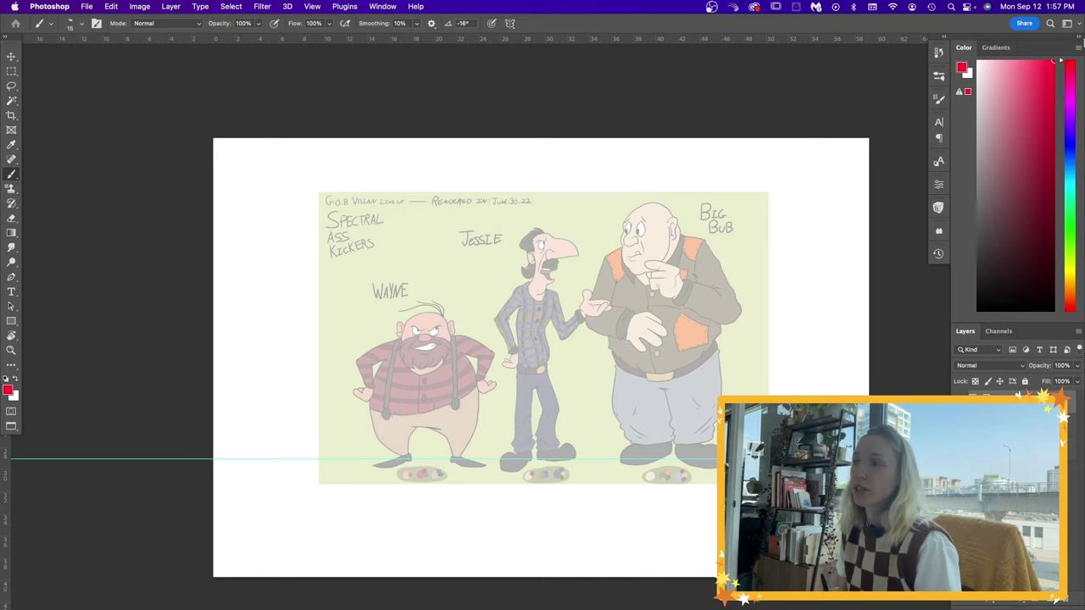
{"action": "key", "text": "z"}
{"action": "left_click", "coordinate": [699, 460], "text": "alt"}
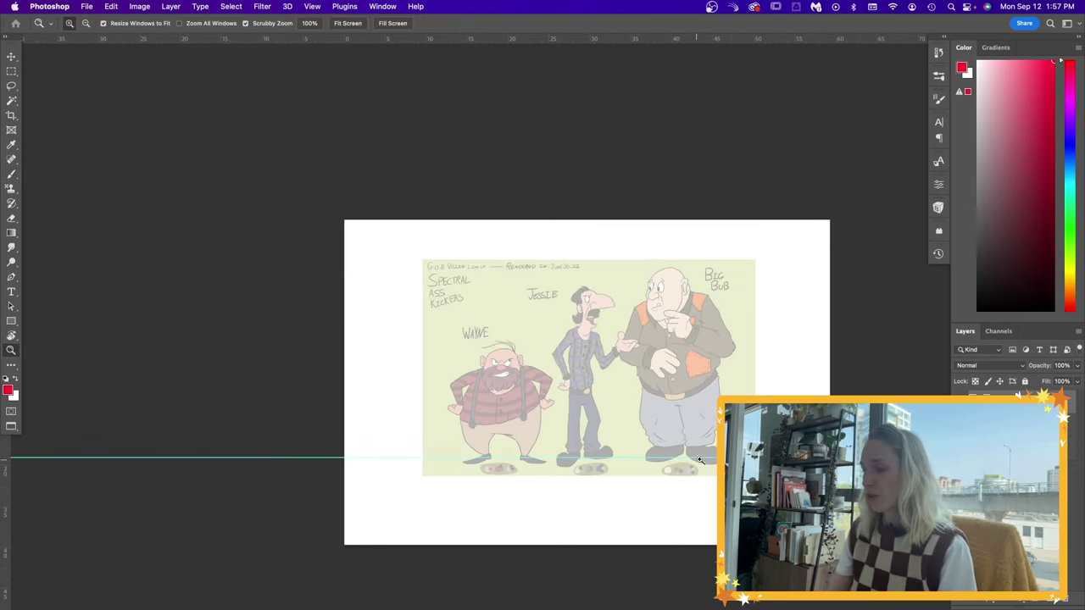
{"action": "mouse_move", "coordinate": [731, 462]}
{"action": "left_mouse_down"}
{"action": "mouse_move", "coordinate": [720, 466]}
{"action": "mouse_move", "coordinate": [673, 391]}
{"action": "left_mouse_up"}
{"action": "key", "text": "b"}
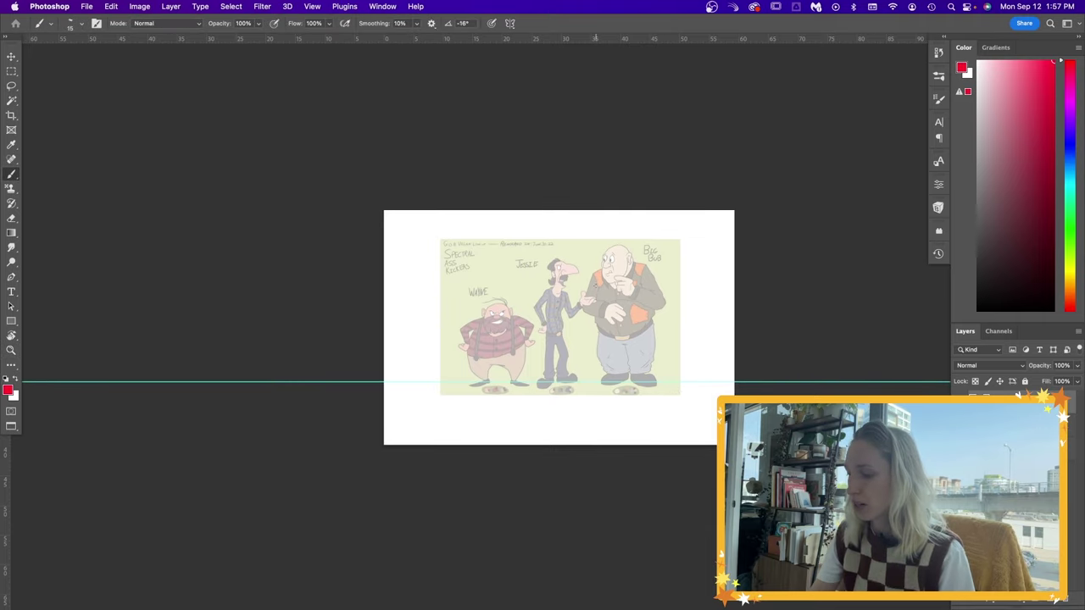
{"action": "mouse_move", "coordinate": [599, 273]}
{"action": "left_mouse_down"}
{"action": "mouse_move", "coordinate": [644, 264]}
{"action": "mouse_move", "coordinate": [652, 378]}
{"action": "left_mouse_up"}
{"action": "mouse_move", "coordinate": [654, 263]}
{"action": "left_mouse_down"}
{"action": "mouse_move", "coordinate": [653, 362]}
{"action": "mouse_move", "coordinate": [631, 377]}
{"action": "left_mouse_up"}
{"action": "left_click_drag", "start_coordinate": [598, 344], "coordinate": [605, 306]}
{"action": "mouse_move", "coordinate": [541, 335]}
{"action": "left_mouse_down"}
{"action": "mouse_move", "coordinate": [526, 344]}
{"action": "mouse_move", "coordinate": [509, 312]}
{"action": "left_mouse_up"}
{"action": "left_click_drag", "start_coordinate": [564, 269], "coordinate": [568, 378]}
{"action": "left_click_drag", "start_coordinate": [566, 269], "coordinate": [553, 268]}
{"action": "mouse_move", "coordinate": [553, 271]}
{"action": "left_mouse_down"}
{"action": "mouse_move", "coordinate": [549, 375]}
{"action": "mouse_move", "coordinate": [568, 381]}
{"action": "left_mouse_up"}
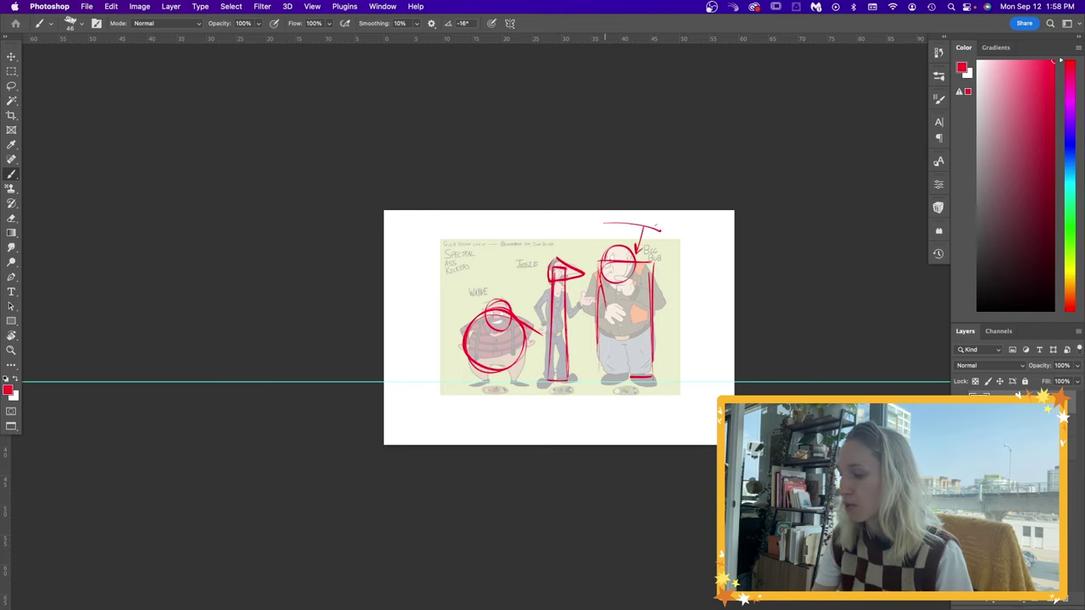
Sketch Big Bub's egg-shaped head, sloping shoulders and thick bent arm in red.
{"action": "mouse_move", "coordinate": [646, 236]}
{"action": "left_mouse_down"}
{"action": "mouse_move", "coordinate": [621, 264]}
{"action": "mouse_move", "coordinate": [651, 313]}
{"action": "mouse_move", "coordinate": [682, 271]}
{"action": "left_mouse_up"}
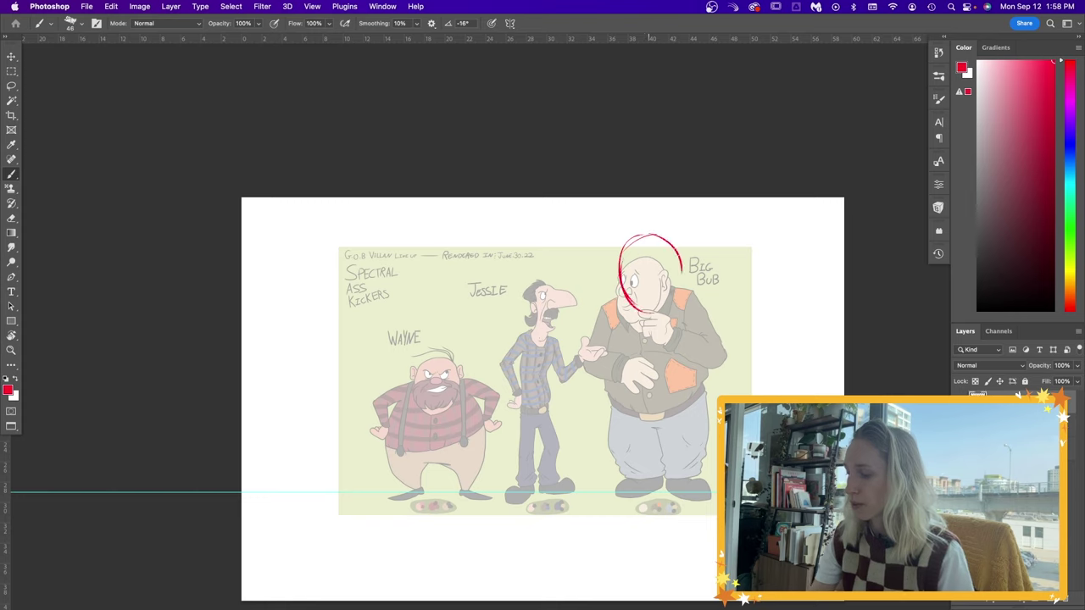
{"action": "left_click_drag", "start_coordinate": [617, 290], "coordinate": [599, 317]}
{"action": "left_click_drag", "start_coordinate": [675, 283], "coordinate": [734, 337]}
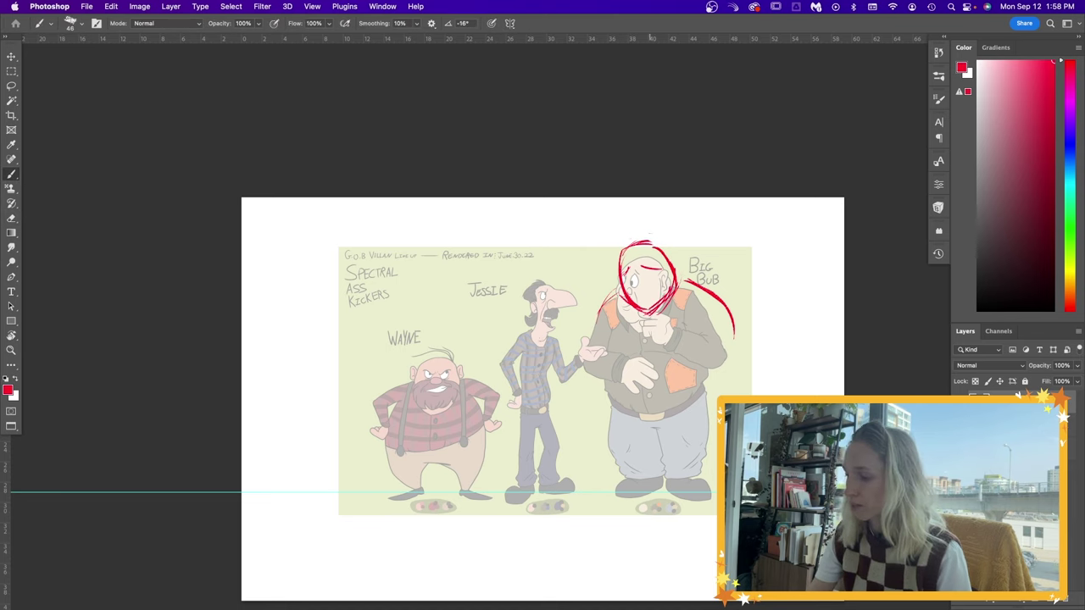
{"action": "left_click_drag", "start_coordinate": [646, 296], "coordinate": [733, 348]}
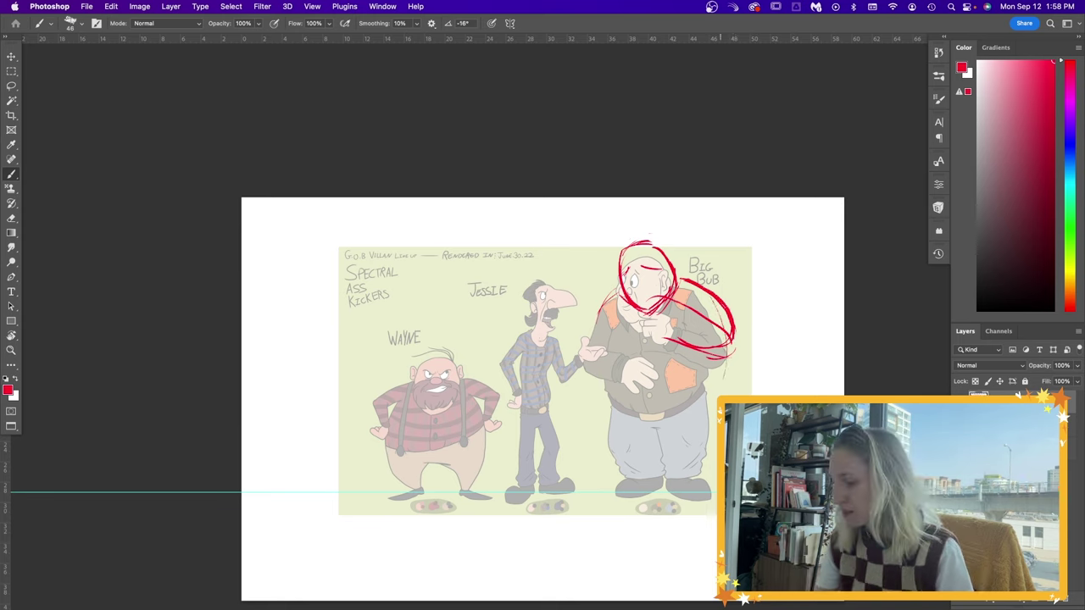
Sketch Big Bub's massive torso, curved waistline, legs and shoes in red down to the ground guide.
{"action": "left_click_drag", "start_coordinate": [613, 320], "coordinate": [606, 406]}
{"action": "left_click_drag", "start_coordinate": [727, 331], "coordinate": [728, 396]}
{"action": "left_click_drag", "start_coordinate": [602, 396], "coordinate": [717, 413]}
{"action": "left_click_drag", "start_coordinate": [648, 426], "coordinate": [674, 430]}
{"action": "left_click_drag", "start_coordinate": [608, 413], "coordinate": [637, 476]}
{"action": "left_click_drag", "start_coordinate": [617, 485], "coordinate": [664, 488]}
{"action": "left_click_drag", "start_coordinate": [659, 435], "coordinate": [678, 483]}
{"action": "mouse_move", "coordinate": [716, 434]}
{"action": "left_mouse_down"}
{"action": "mouse_move", "coordinate": [700, 492]}
{"action": "mouse_move", "coordinate": [666, 493]}
{"action": "left_mouse_up"}
Sketch Jessie's head with a beak-like nose and his curved, protruding torso in red.
{"action": "mouse_move", "coordinate": [543, 293]}
{"action": "left_mouse_down"}
{"action": "mouse_move", "coordinate": [681, 284]}
{"action": "mouse_move", "coordinate": [627, 322]}
{"action": "left_mouse_up"}
{"action": "mouse_move", "coordinate": [649, 282]}
{"action": "left_mouse_down"}
{"action": "mouse_move", "coordinate": [626, 318]}
{"action": "mouse_move", "coordinate": [653, 286]}
{"action": "mouse_move", "coordinate": [626, 331]}
{"action": "mouse_move", "coordinate": [626, 397]}
{"action": "left_mouse_up"}
{"action": "mouse_move", "coordinate": [649, 332]}
{"action": "left_mouse_down"}
{"action": "mouse_move", "coordinate": [662, 388]}
{"action": "mouse_move", "coordinate": [634, 395]}
{"action": "left_mouse_up"}
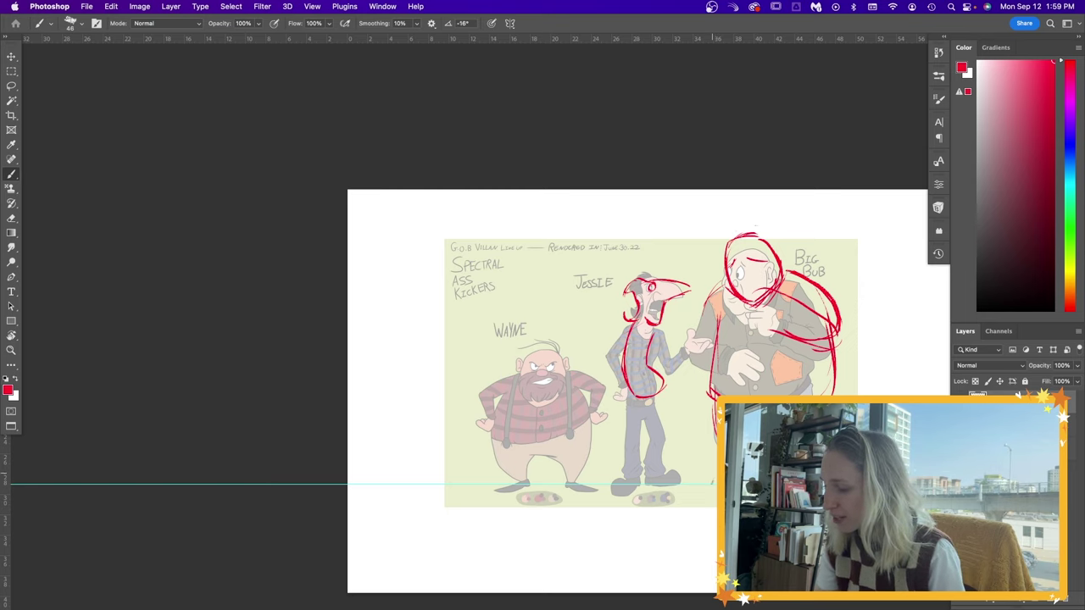
{"action": "left_click_drag", "start_coordinate": [710, 500], "coordinate": [681, 493]}
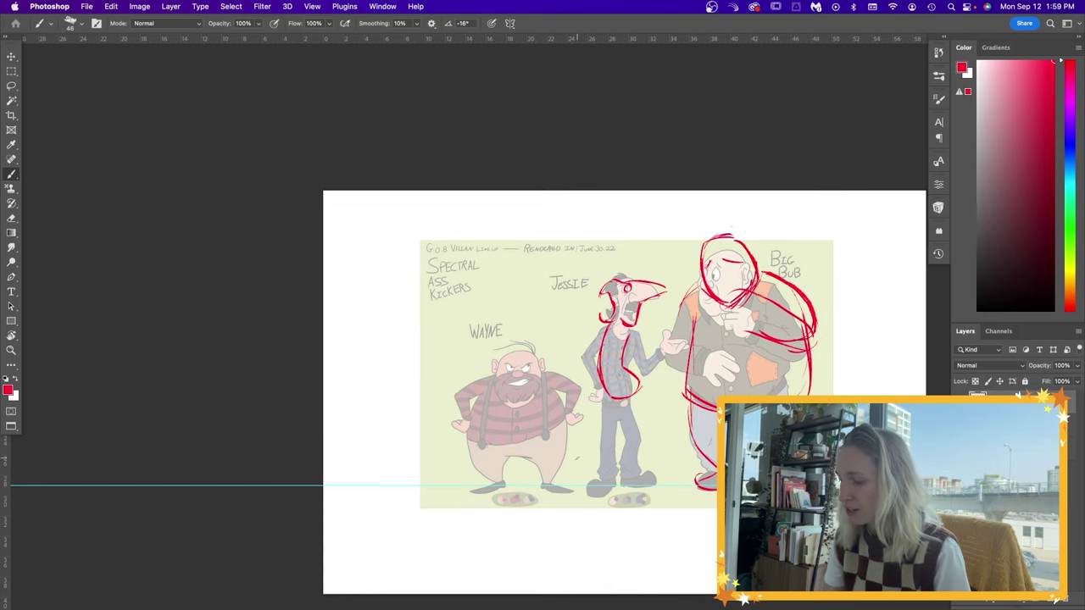
{"action": "key", "text": "super+z"}
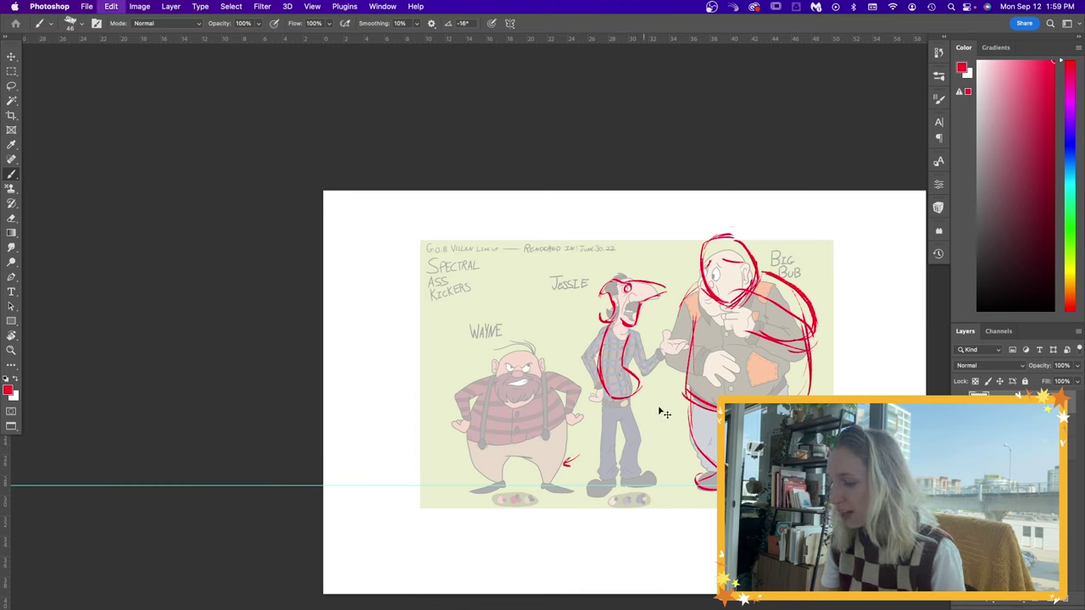
Lasso Jessie's sketched torso and adjust its shape with Free Transform.
{"action": "key", "text": "l"}
{"action": "mouse_move", "coordinate": [637, 335]}
{"action": "left_mouse_down"}
{"action": "mouse_move", "coordinate": [578, 363]}
{"action": "mouse_move", "coordinate": [641, 337]}
{"action": "left_mouse_up"}
{"action": "key", "text": "super+t"}
{"action": "key", "text": "Return"}
{"action": "key", "text": "super+d"}
Sketch Jessie's long, thin legs and feet in red down to the ground guide.
{"action": "key", "text": "b"}
{"action": "mouse_move", "coordinate": [666, 421]}
{"action": "left_mouse_down"}
{"action": "mouse_move", "coordinate": [670, 408]}
{"action": "mouse_move", "coordinate": [604, 485]}
{"action": "left_mouse_up"}
{"action": "mouse_move", "coordinate": [617, 394]}
{"action": "left_mouse_down"}
{"action": "mouse_move", "coordinate": [621, 487]}
{"action": "mouse_move", "coordinate": [643, 440]}
{"action": "left_mouse_up"}
{"action": "left_click_drag", "start_coordinate": [642, 429], "coordinate": [658, 475]}
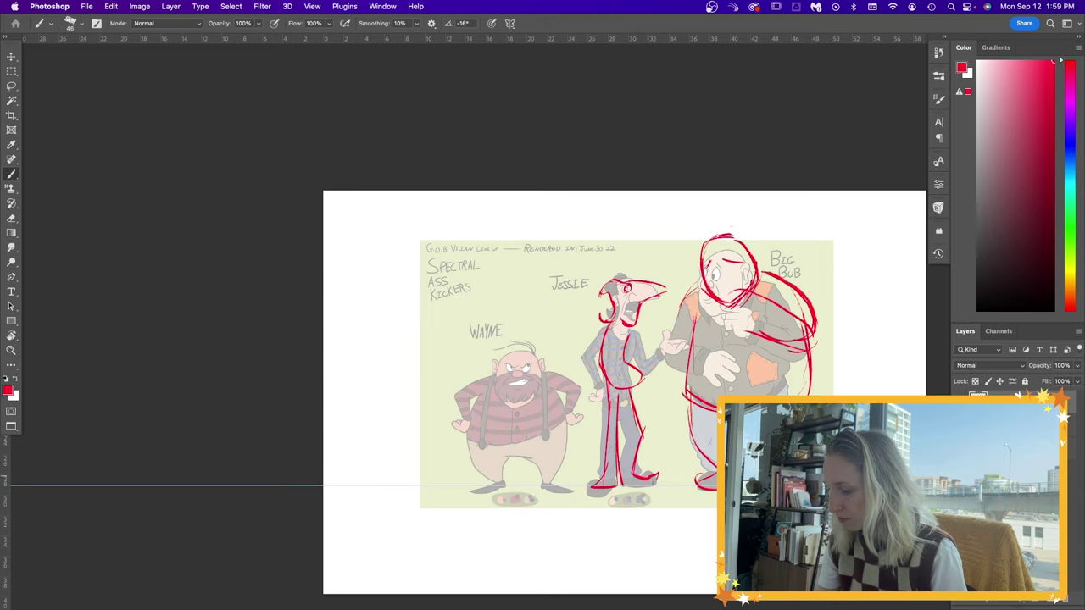
{"action": "left_click_drag", "start_coordinate": [600, 505], "coordinate": [644, 498]}
{"action": "left_click_drag", "start_coordinate": [509, 483], "coordinate": [543, 483]}
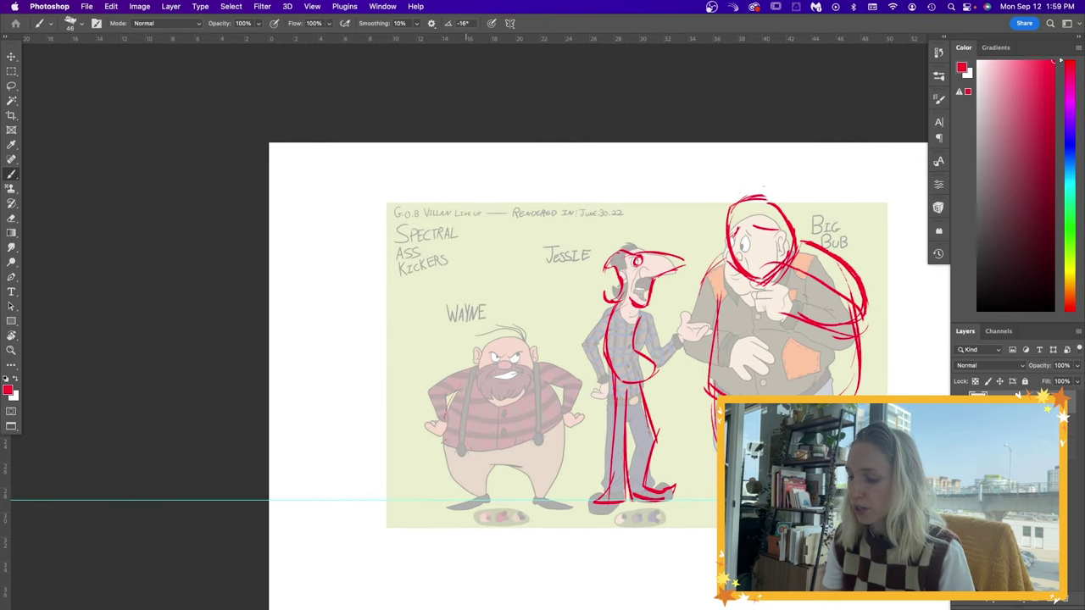
{"action": "left_click_drag", "start_coordinate": [442, 421], "coordinate": [511, 466]}
{"action": "left_click_drag", "start_coordinate": [565, 437], "coordinate": [500, 491]}
{"action": "key", "text": "super+z"}
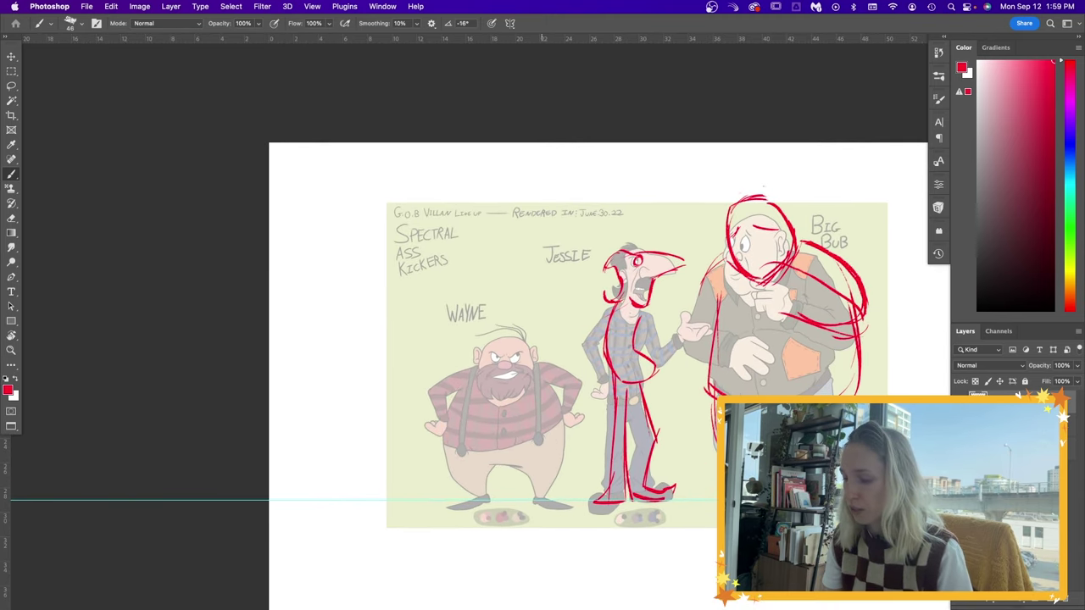
{"action": "mouse_move", "coordinate": [539, 378]}
{"action": "left_mouse_down"}
{"action": "mouse_move", "coordinate": [445, 438]}
{"action": "mouse_move", "coordinate": [465, 484]}
{"action": "left_mouse_up"}
{"action": "left_click_drag", "start_coordinate": [544, 369], "coordinate": [551, 490]}
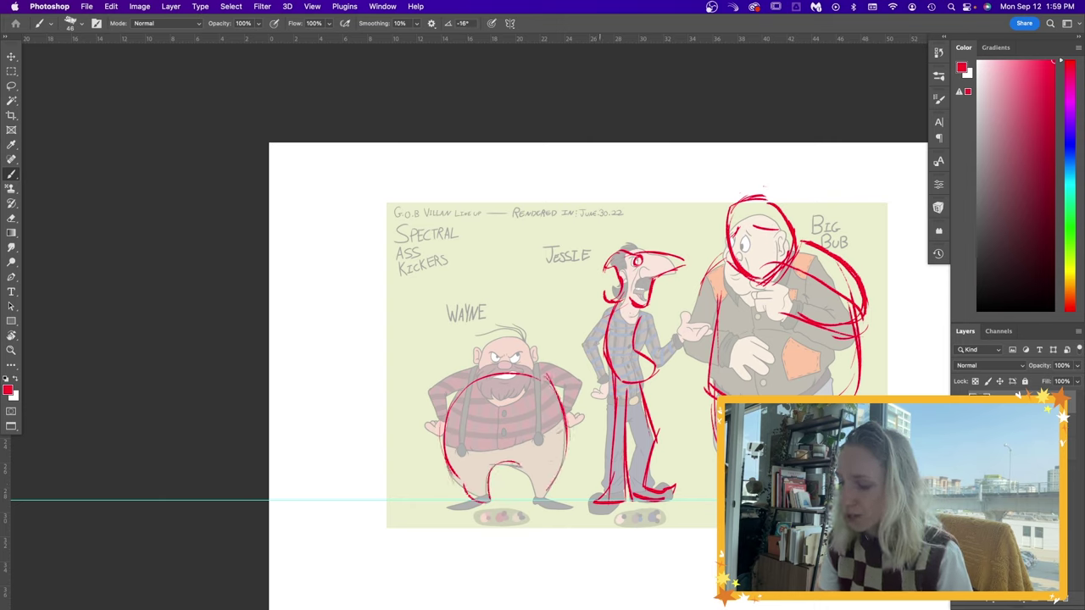
{"action": "mouse_move", "coordinate": [439, 449]}
{"action": "left_mouse_down"}
{"action": "mouse_move", "coordinate": [492, 466]}
{"action": "mouse_move", "coordinate": [568, 451]}
{"action": "left_mouse_up"}
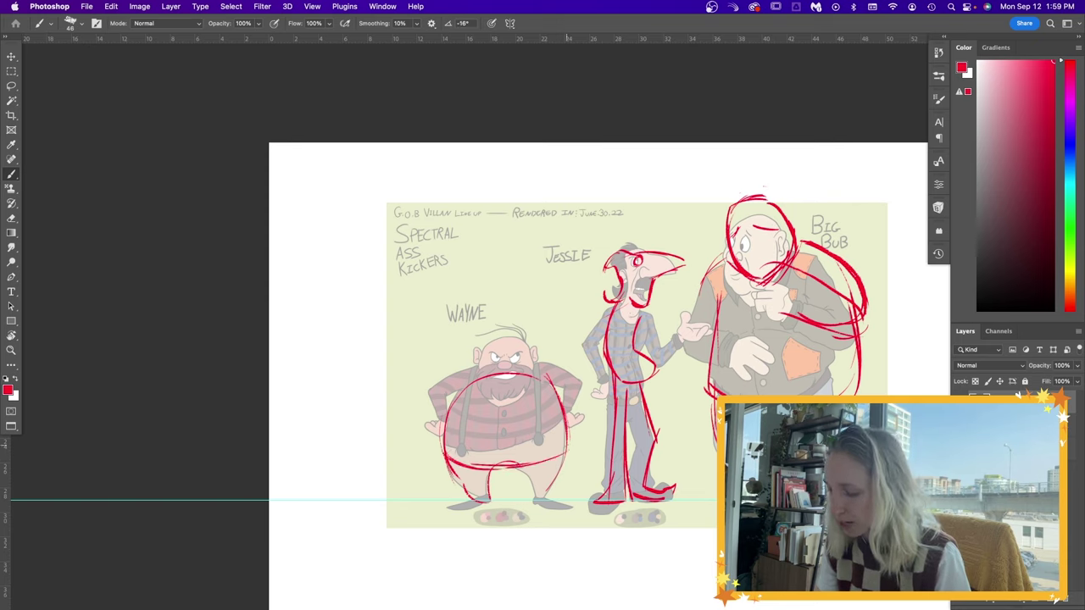
{"action": "key", "text": "m"}
{"action": "left_click_drag", "start_coordinate": [424, 361], "coordinate": [581, 510]}
{"action": "key", "text": "Delete"}
{"action": "key", "text": "super+d"}
Redraw Wayne in red with a wide round belly, a low waistband and short stubby legs, erasing overlapping lines.
{"action": "key", "text": "b"}
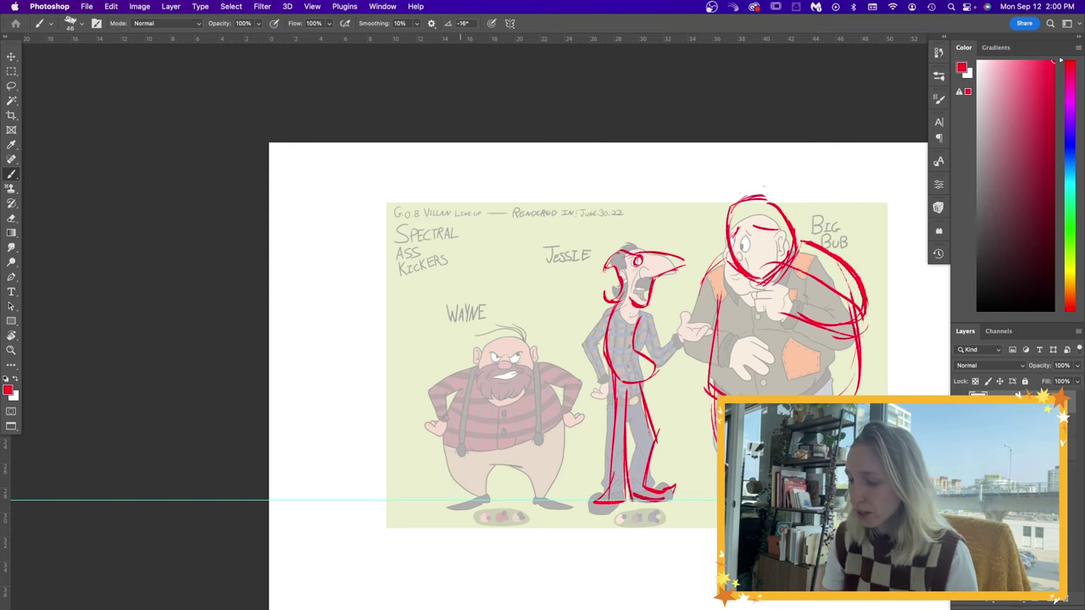
{"action": "left_click_drag", "start_coordinate": [461, 383], "coordinate": [456, 450]}
{"action": "mouse_move", "coordinate": [449, 398]}
{"action": "left_mouse_down"}
{"action": "mouse_move", "coordinate": [457, 452]}
{"action": "mouse_move", "coordinate": [534, 456]}
{"action": "left_mouse_up"}
{"action": "mouse_move", "coordinate": [549, 378]}
{"action": "left_mouse_down"}
{"action": "mouse_move", "coordinate": [563, 444]}
{"action": "mouse_move", "coordinate": [482, 459]}
{"action": "left_mouse_up"}
{"action": "left_click_drag", "start_coordinate": [464, 379], "coordinate": [444, 434]}
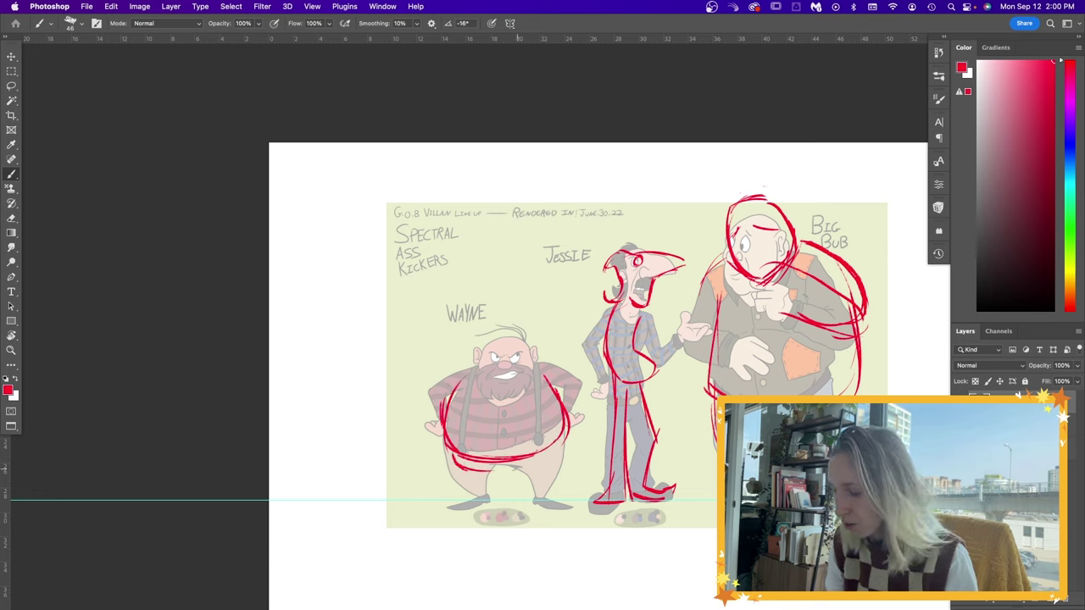
{"action": "left_click_drag", "start_coordinate": [502, 468], "coordinate": [553, 445]}
{"action": "key", "text": "e"}
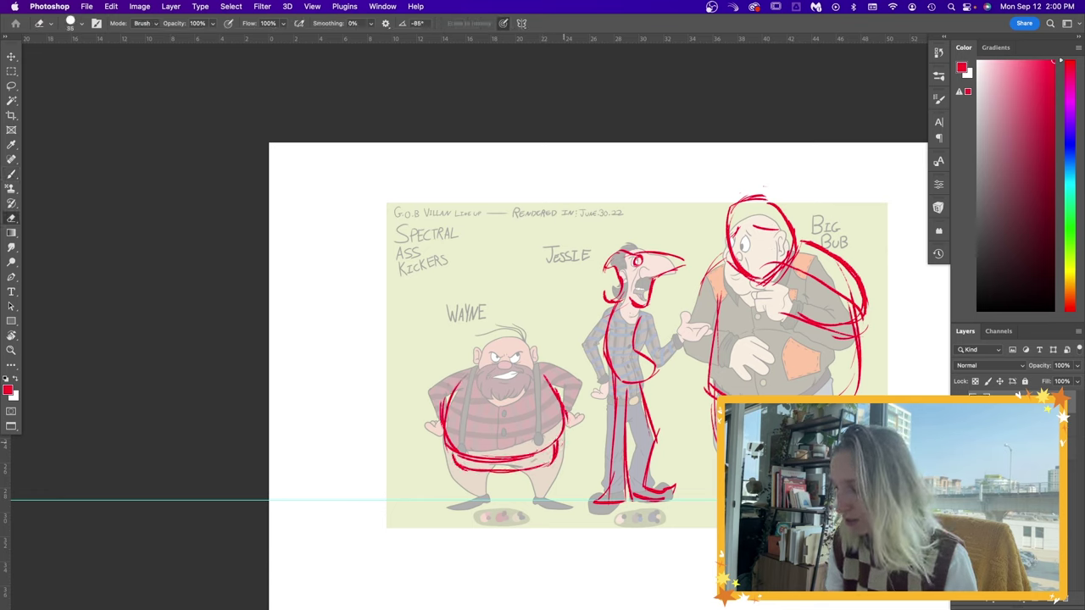
{"action": "key", "text": "b"}
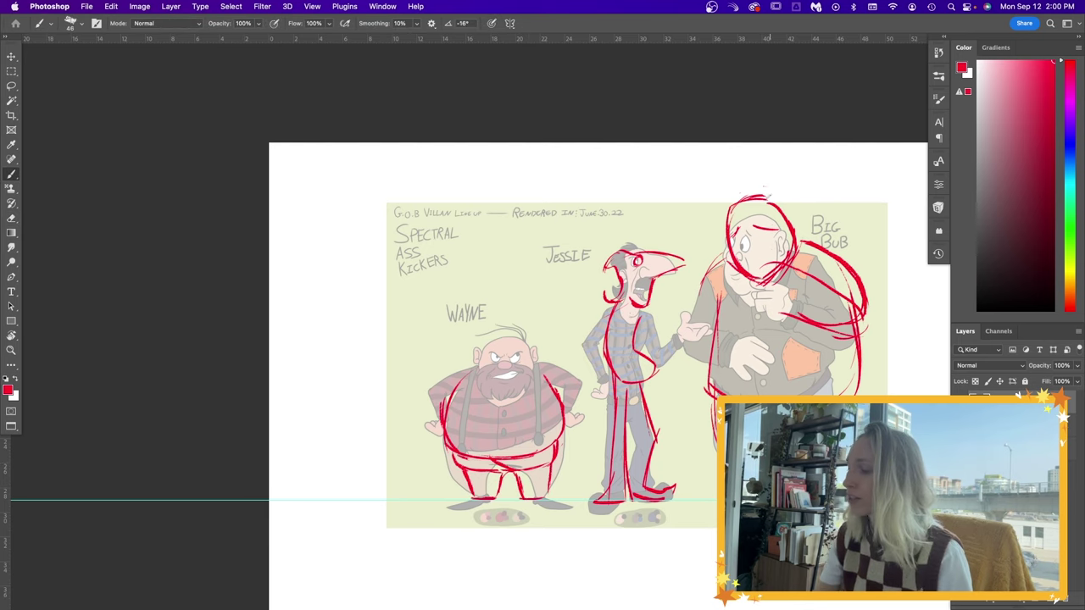
Draw arrows pointing at Big Bub's and Jessie's heads, and sketch Wayne's head, beard and arms in red.
{"action": "left_click_drag", "start_coordinate": [801, 198], "coordinate": [815, 168]}
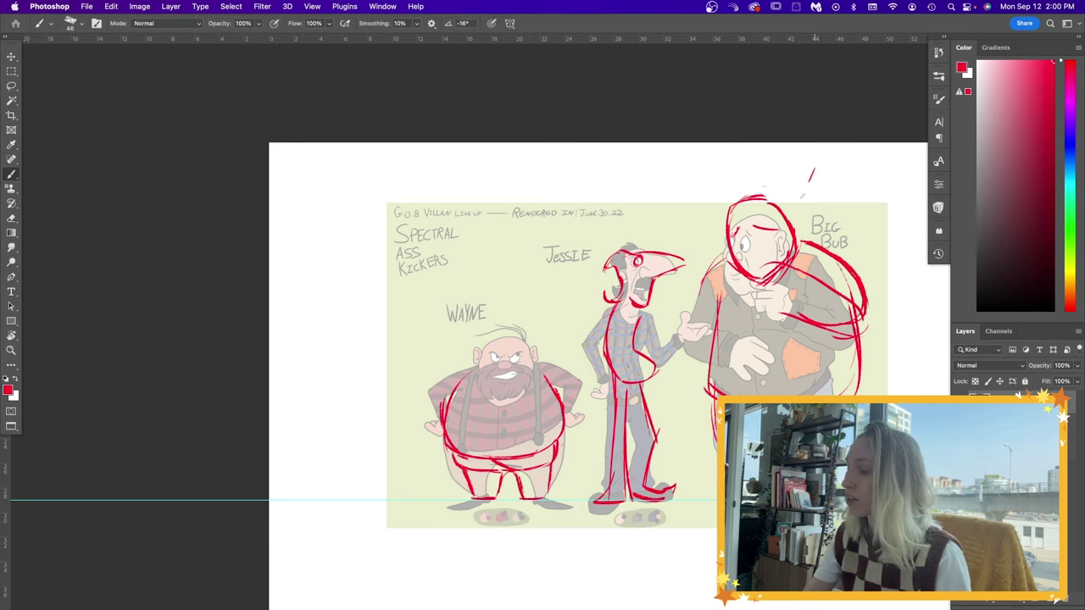
{"action": "mouse_move", "coordinate": [662, 212]}
{"action": "left_mouse_down"}
{"action": "mouse_move", "coordinate": [660, 238]}
{"action": "mouse_move", "coordinate": [667, 227]}
{"action": "left_mouse_up"}
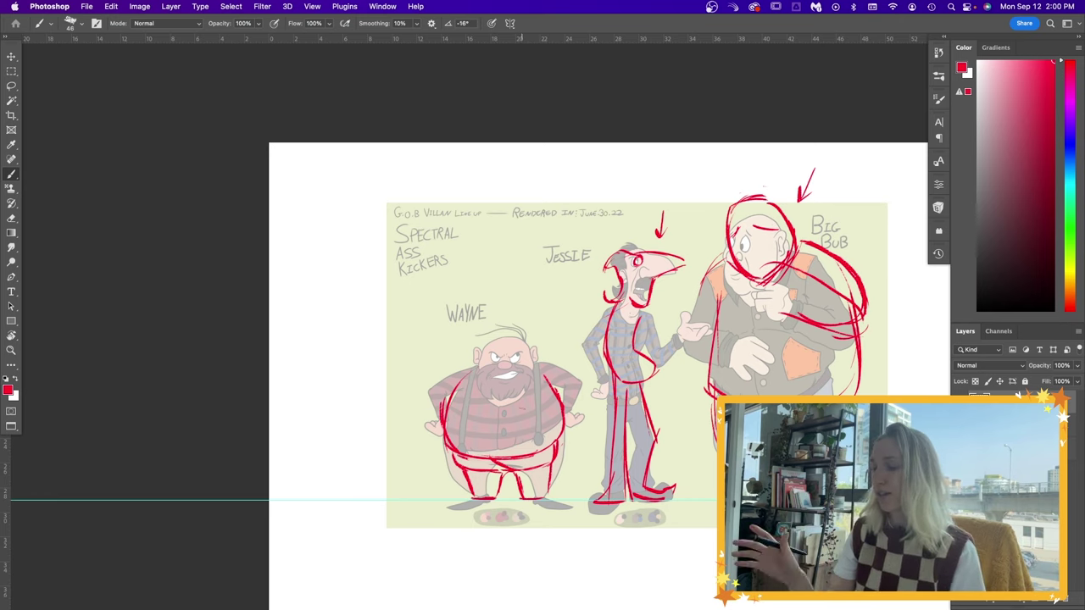
{"action": "left_click_drag", "start_coordinate": [509, 334], "coordinate": [490, 383]}
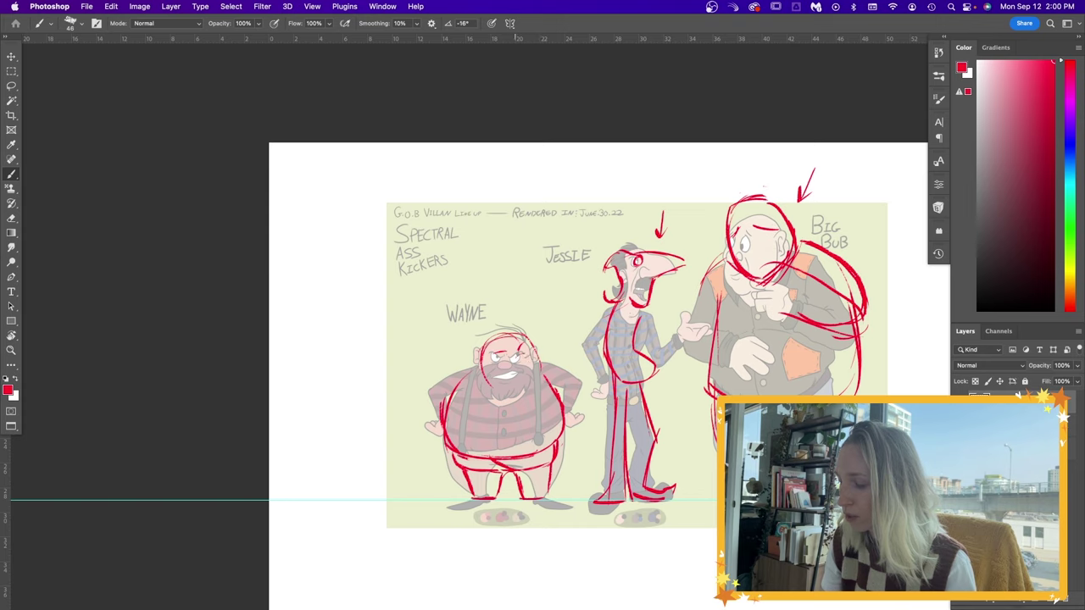
{"action": "left_click_drag", "start_coordinate": [532, 358], "coordinate": [457, 379]}
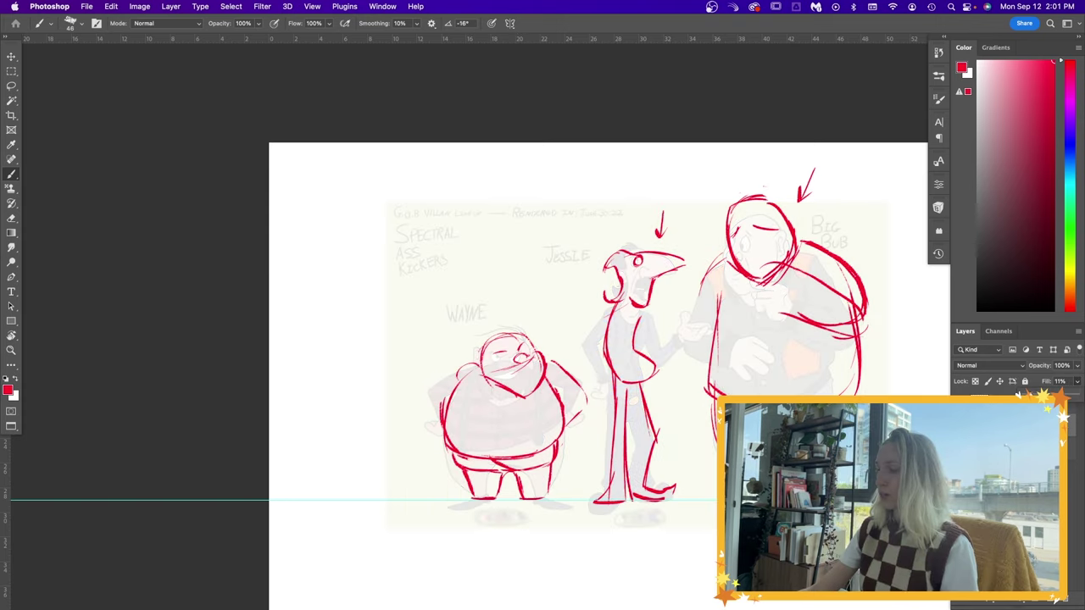
Toggle the red sketch's visibility off and on, and make its layer active for drawing.
{"action": "left_click", "coordinate": [959, 404]}
{"action": "left_click", "coordinate": [959, 404]}
{"action": "left_click", "coordinate": [1009, 403]}
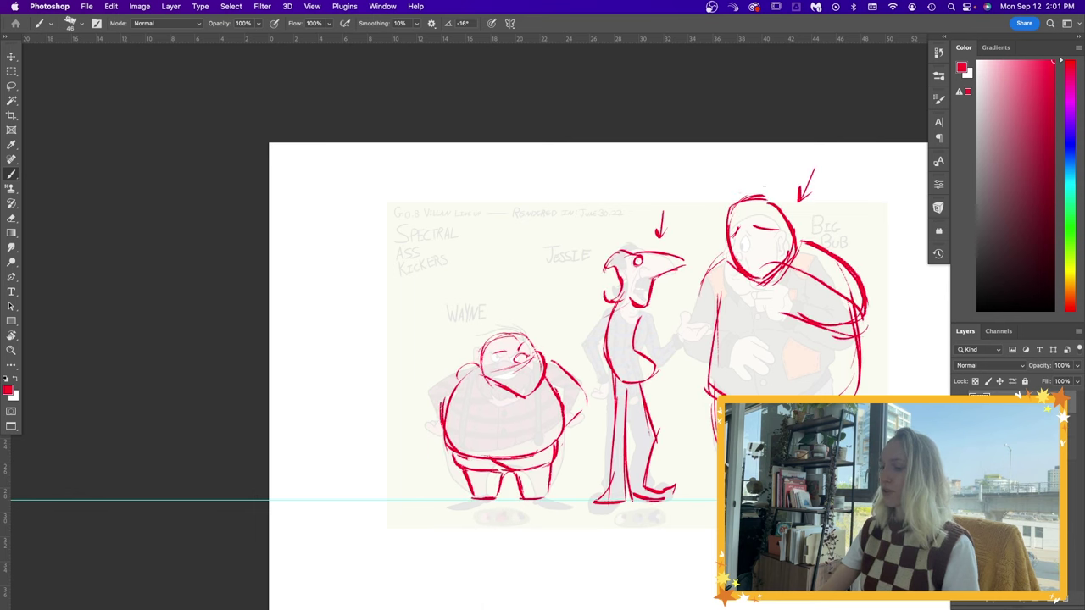
Refine Jessie's head in red with hair, a hooked nose, an open mouth and sideburns, erasing excess lines.
{"action": "mouse_move", "coordinate": [653, 275]}
{"action": "left_mouse_down"}
{"action": "mouse_move", "coordinate": [581, 269]}
{"action": "mouse_move", "coordinate": [582, 253]}
{"action": "mouse_move", "coordinate": [591, 288]}
{"action": "mouse_move", "coordinate": [530, 318]}
{"action": "left_mouse_up"}
{"action": "key", "text": "e"}
{"action": "key", "text": "b"}
{"action": "key", "text": "e"}
{"action": "key", "text": "b"}
{"action": "key", "text": "e"}
{"action": "key", "text": "b"}
Redraw Jessie's hips and thin bent legs in red and give him large rounded shoes.
{"action": "left_click_drag", "start_coordinate": [556, 370], "coordinate": [581, 374]}
{"action": "left_click_drag", "start_coordinate": [566, 383], "coordinate": [583, 432]}
{"action": "mouse_move", "coordinate": [560, 480]}
{"action": "left_mouse_down"}
{"action": "mouse_move", "coordinate": [530, 500]}
{"action": "mouse_move", "coordinate": [609, 494]}
{"action": "left_mouse_up"}
{"action": "key", "text": "e"}
{"action": "key", "text": "b"}
{"action": "left_click_drag", "start_coordinate": [554, 428], "coordinate": [549, 471]}
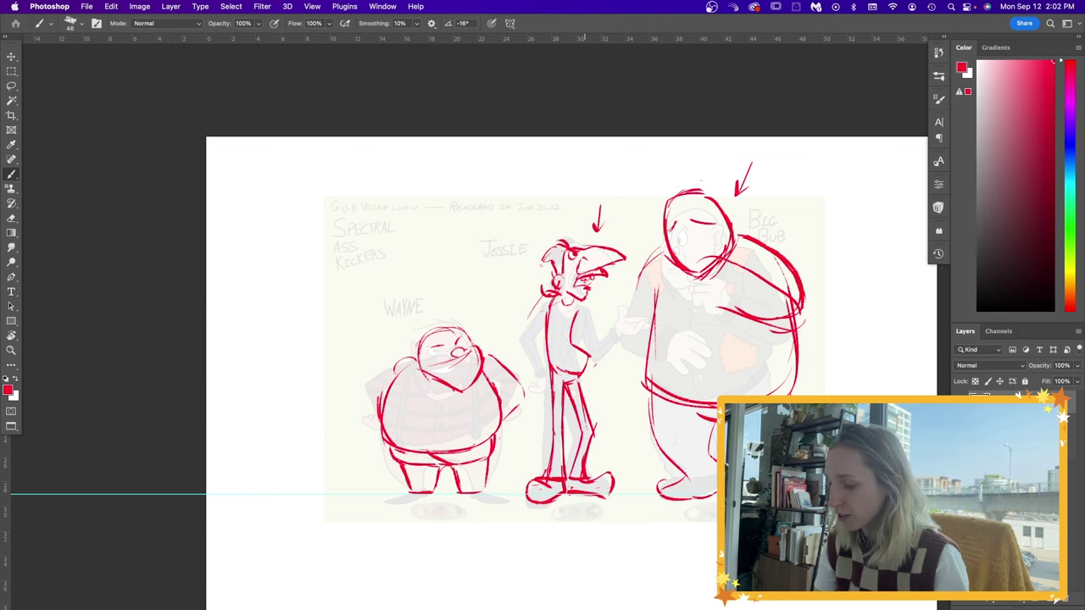
Erase the rough torso edge and redraw Jessie's rounded, protruding belly in red.
{"action": "key", "text": "e"}
{"action": "key", "text": "b"}
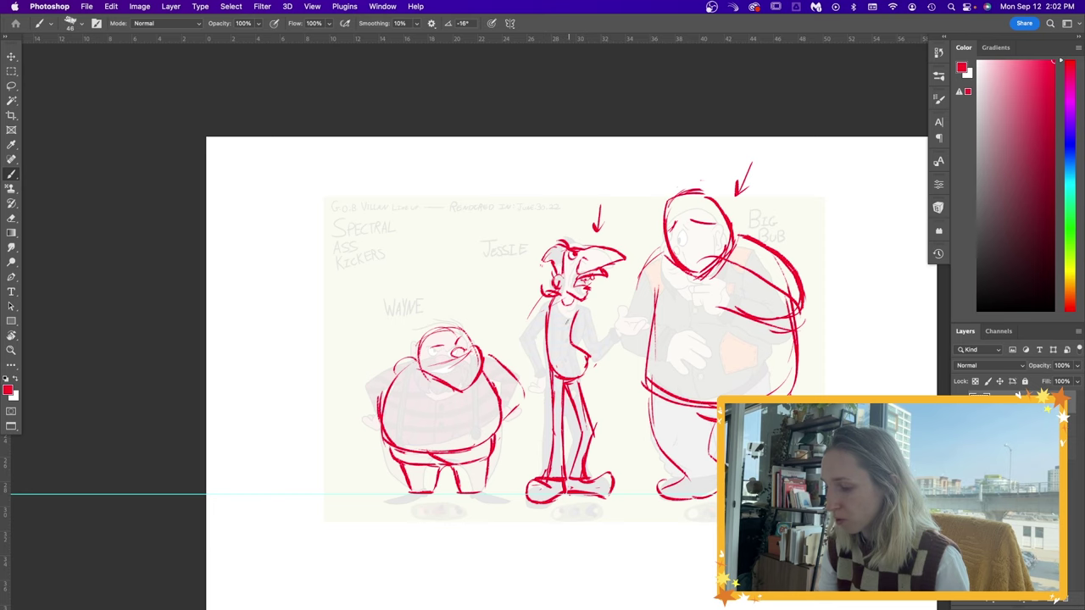
{"action": "left_click_drag", "start_coordinate": [579, 349], "coordinate": [573, 376]}
Lasso Jessie's head, shift it slightly forward with the Move tool and clear the selection.
{"action": "mouse_move", "coordinate": [577, 305]}
{"action": "left_mouse_down"}
{"action": "mouse_move", "coordinate": [590, 311]}
{"action": "mouse_move", "coordinate": [507, 291]}
{"action": "mouse_move", "coordinate": [627, 300]}
{"action": "mouse_move", "coordinate": [634, 284]}
{"action": "left_mouse_up"}
{"action": "key", "text": "l"}
{"action": "key", "text": "v"}
{"action": "key", "text": "ctrl+d"}
{"action": "key", "text": "b"}
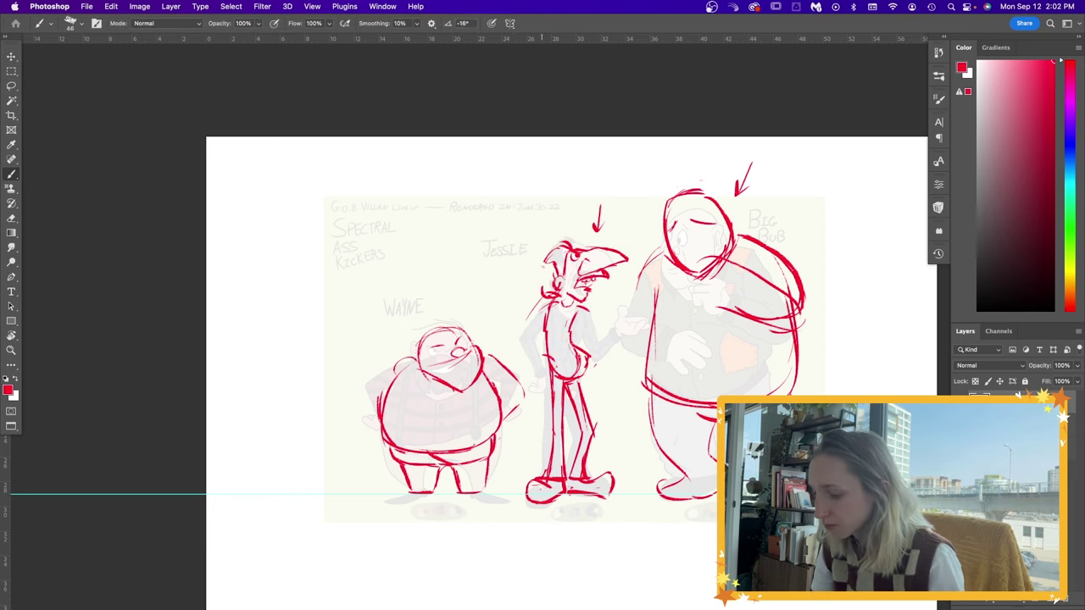
Sketch Jessie's back arm in red, bent sharply at the elbow toward his hip, and erase overlapping lines.
{"action": "left_click_drag", "start_coordinate": [541, 303], "coordinate": [517, 335]}
{"action": "left_click_drag", "start_coordinate": [519, 339], "coordinate": [547, 356]}
{"action": "left_click_drag", "start_coordinate": [547, 309], "coordinate": [525, 332]}
{"action": "left_click_drag", "start_coordinate": [522, 344], "coordinate": [551, 371]}
{"action": "left_click_drag", "start_coordinate": [516, 333], "coordinate": [555, 373]}
{"action": "key", "text": "e"}
{"action": "key", "text": "b"}
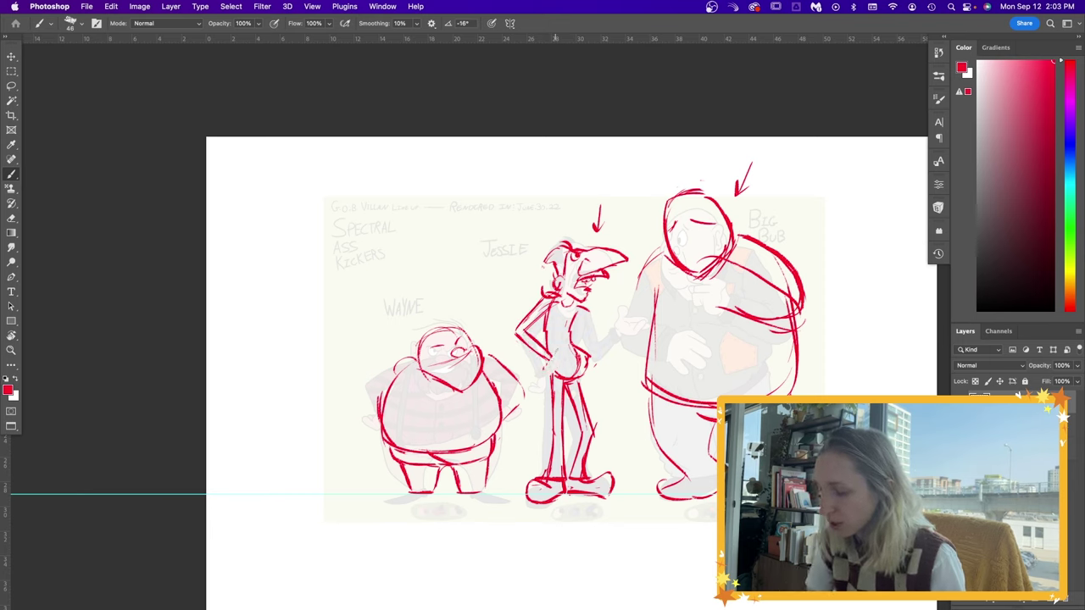
Clean up the end of Jessie's bent arm and sketch his hand resting at the waist.
{"action": "key", "text": "e"}
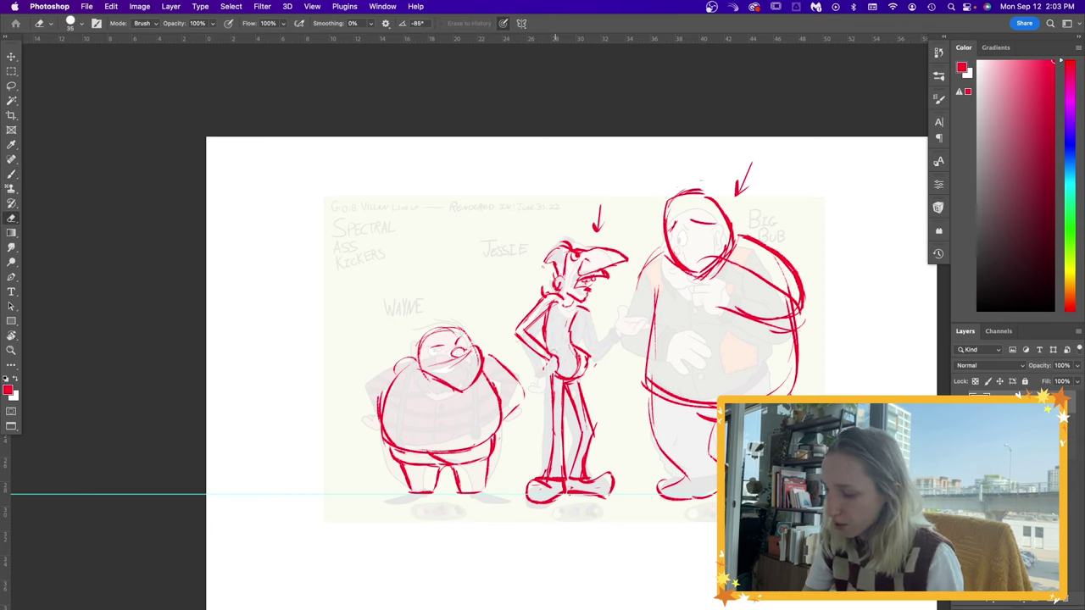
{"action": "key", "text": "b"}
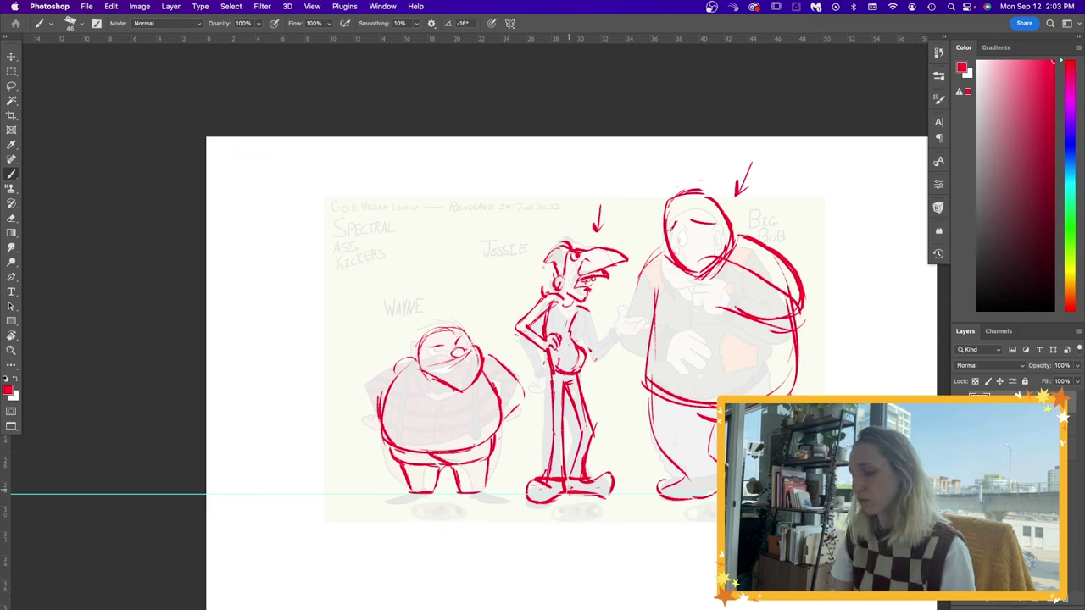
{"action": "key", "text": "e"}
{"action": "key", "text": "b"}
{"action": "left_click_drag", "start_coordinate": [548, 343], "coordinate": [562, 339]}
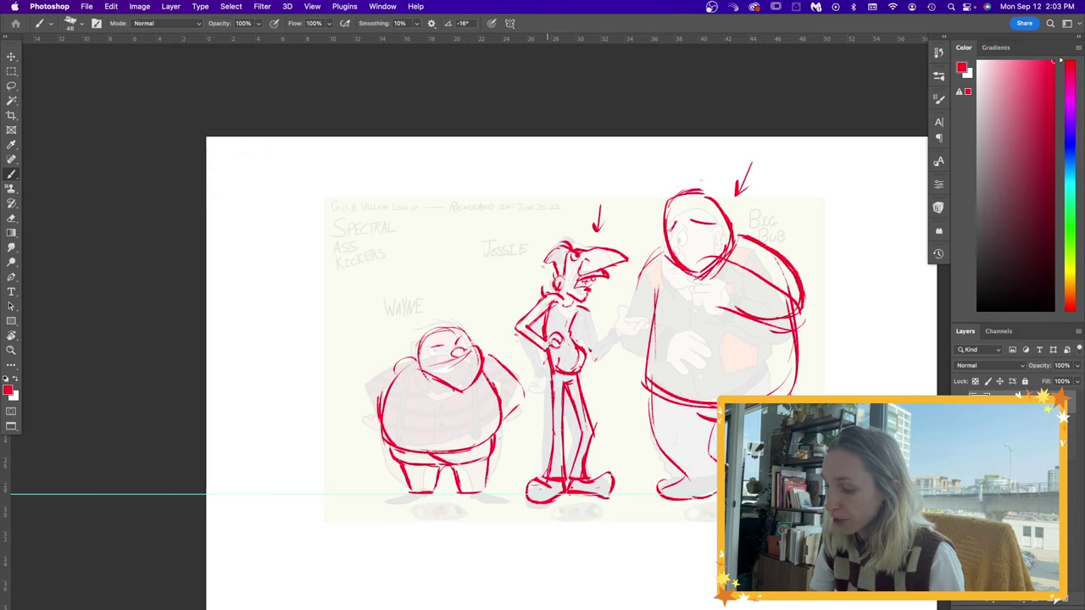
Rework Jessie's hip hand, add a rolled sleeve and collar, and sketch his front arm raised toward Big Bub.
{"action": "key", "text": "e"}
{"action": "key", "text": "b"}
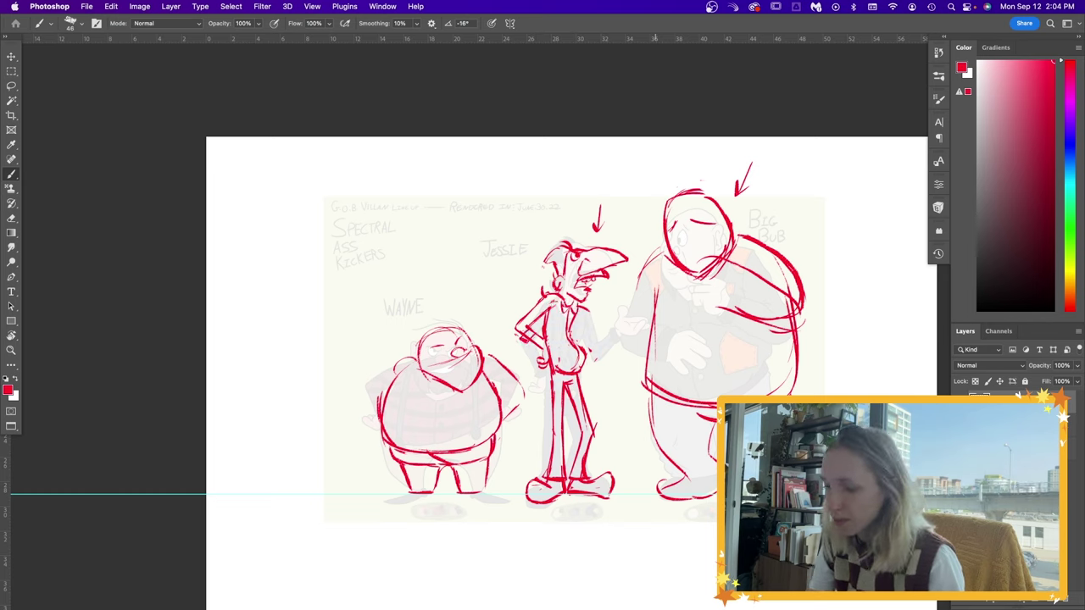
{"action": "left_click_drag", "start_coordinate": [629, 288], "coordinate": [653, 281]}
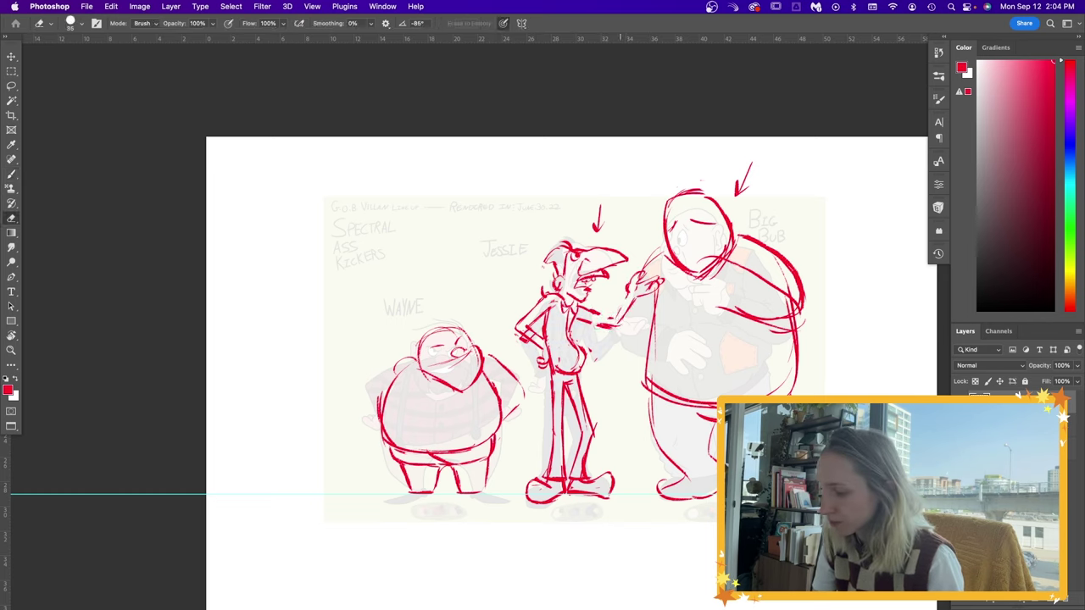
Push Jessie's sketched pose into a stronger curve with the Liquify filter and apply it.
{"action": "key", "text": "super+shift+x"}
{"action": "left_click_drag", "start_coordinate": [418, 319], "coordinate": [418, 253]}
{"action": "key", "text": "Return"}
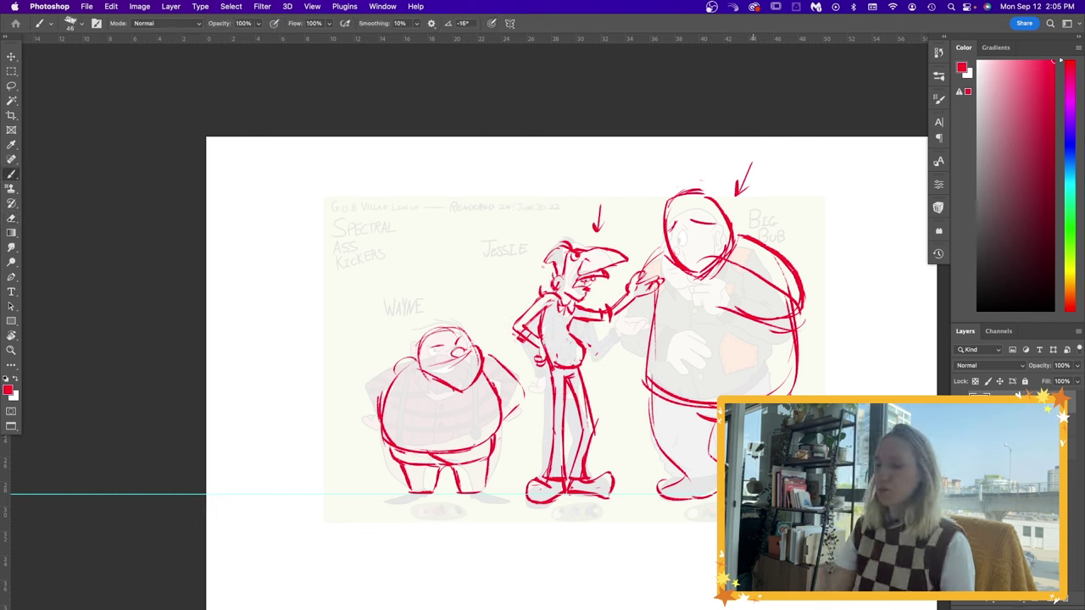
Redraw Big Bub's head and face in red, erasing the old construction lines.
{"action": "left_click_drag", "start_coordinate": [678, 221], "coordinate": [627, 238]}
{"action": "mouse_move", "coordinate": [634, 235]}
{"action": "left_mouse_down"}
{"action": "mouse_move", "coordinate": [654, 239]}
{"action": "mouse_move", "coordinate": [634, 270]}
{"action": "mouse_move", "coordinate": [658, 263]}
{"action": "mouse_move", "coordinate": [647, 295]}
{"action": "left_mouse_up"}
{"action": "key", "text": "e"}
{"action": "key", "text": "b"}
Lasso Big Bub's redrawn head and reposition it on the body with Free Transform.
{"action": "key", "text": "l"}
{"action": "left_click_drag", "start_coordinate": [597, 288], "coordinate": [724, 196]}
{"action": "key", "text": "super+t"}
{"action": "left_click_drag", "start_coordinate": [648, 246], "coordinate": [642, 253]}
Redraw the front contour of Big Bub's chest and belly in red and switch to erasing for cleanup.
{"action": "key", "text": "b"}
{"action": "left_click_drag", "start_coordinate": [609, 304], "coordinate": [592, 372]}
{"action": "key", "text": "e"}
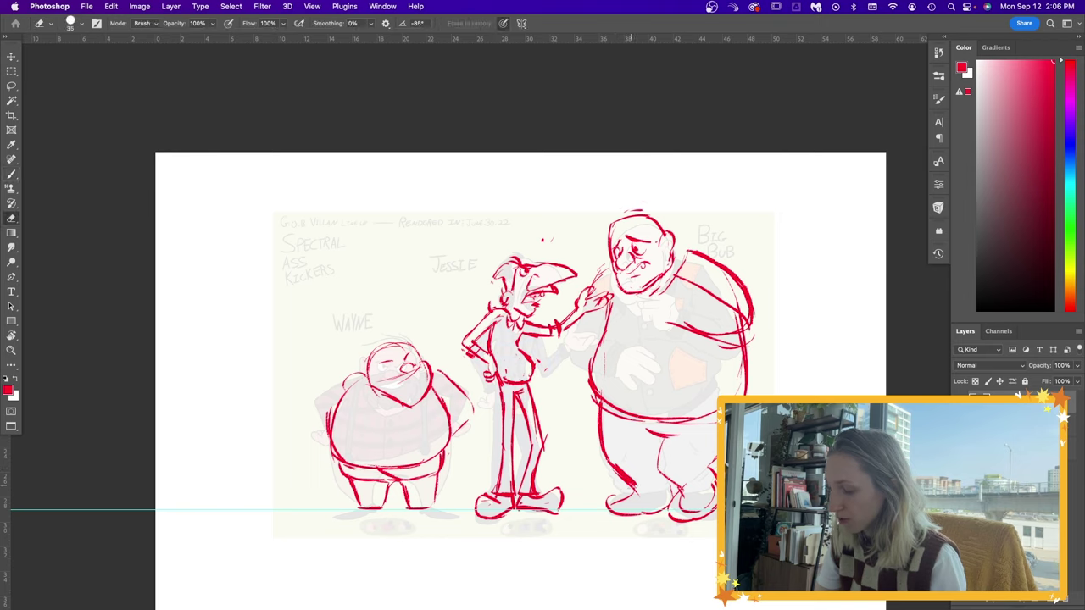
Redraw Big Bub's legs, shoes and waistline in red with bolder curves, erasing the old lines between strokes.
{"action": "mouse_move", "coordinate": [614, 501]}
{"action": "left_mouse_down"}
{"action": "mouse_move", "coordinate": [641, 491]}
{"action": "mouse_move", "coordinate": [636, 478]}
{"action": "left_mouse_up"}
{"action": "key", "text": "b"}
{"action": "key", "text": "e"}
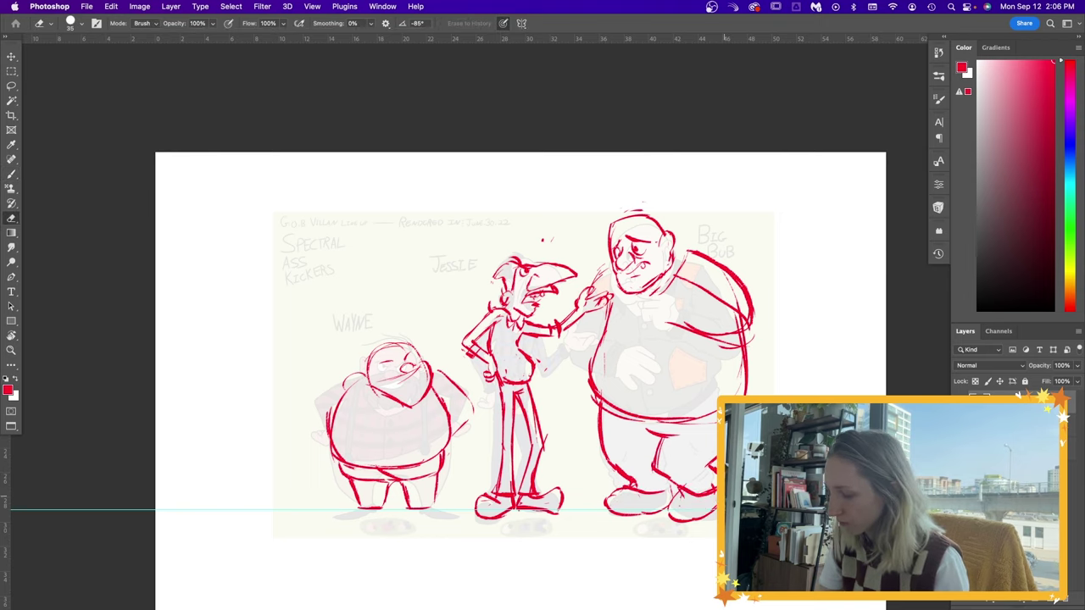
{"action": "key", "text": "b"}
{"action": "left_click_drag", "start_coordinate": [672, 509], "coordinate": [712, 488]}
{"action": "key", "text": "e"}
{"action": "key", "text": "b"}
{"action": "left_click_drag", "start_coordinate": [590, 395], "coordinate": [716, 419]}
{"action": "key", "text": "e"}
{"action": "left_click_drag", "start_coordinate": [661, 434], "coordinate": [679, 439]}
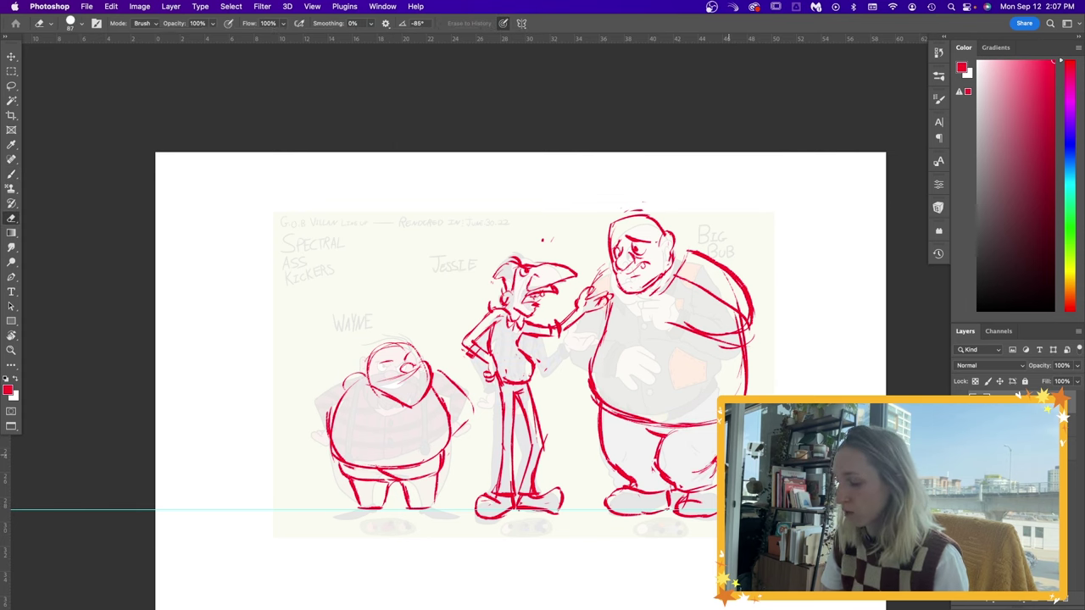
Redraw Big Bub's hand at his chin and his rounded raised arm in red, erasing the old shoulder lines.
{"action": "key", "text": "b"}
{"action": "left_click_drag", "start_coordinate": [647, 300], "coordinate": [670, 323]}
{"action": "key", "text": "e"}
{"action": "left_click_drag", "start_coordinate": [689, 270], "coordinate": [747, 332]}
{"action": "key", "text": "b"}
{"action": "left_click_drag", "start_coordinate": [681, 258], "coordinate": [755, 339]}
Draw Big Bub's other arm and hand across his chest in red and open the sketch in the Liquify filter.
{"action": "left_click_drag", "start_coordinate": [574, 309], "coordinate": [625, 364]}
{"action": "mouse_move", "coordinate": [626, 331]}
{"action": "left_mouse_down"}
{"action": "mouse_move", "coordinate": [654, 332]}
{"action": "mouse_move", "coordinate": [633, 354]}
{"action": "left_mouse_up"}
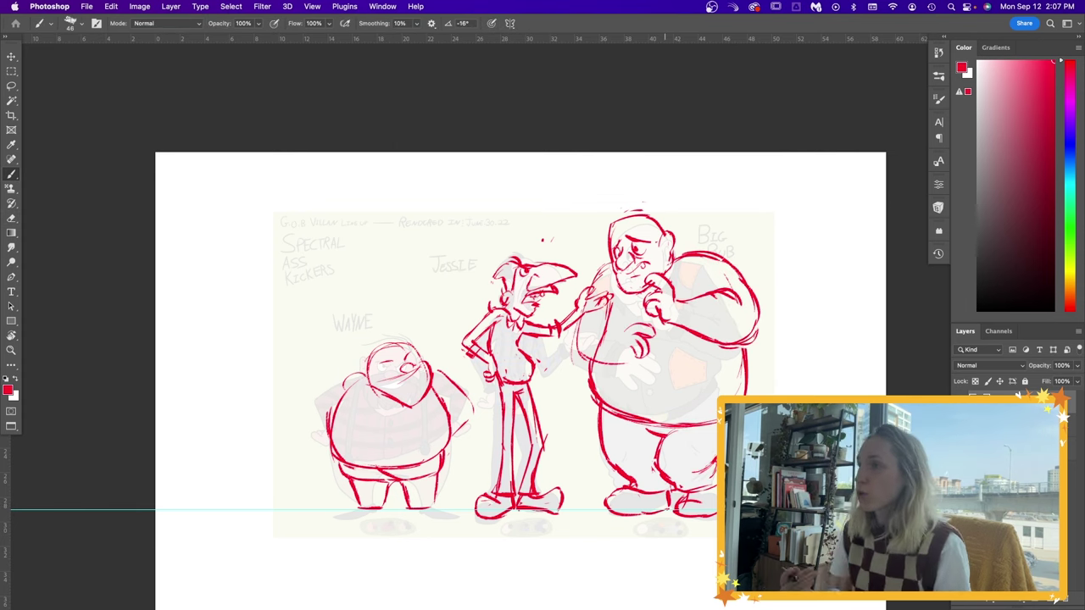
{"action": "key", "text": "e"}
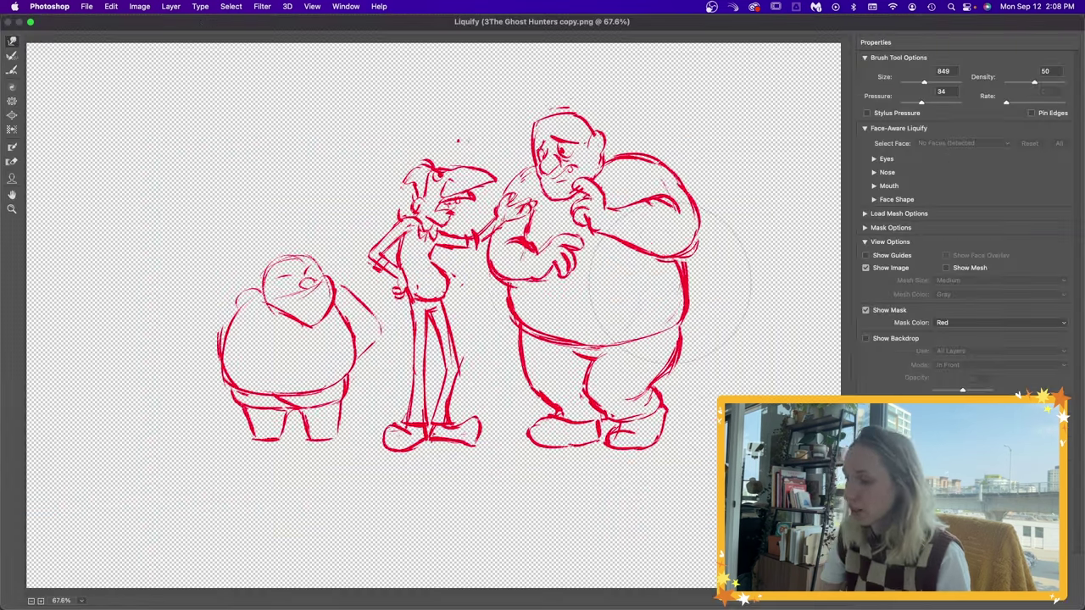
{"action": "key", "text": "ctrl+shift+x"}
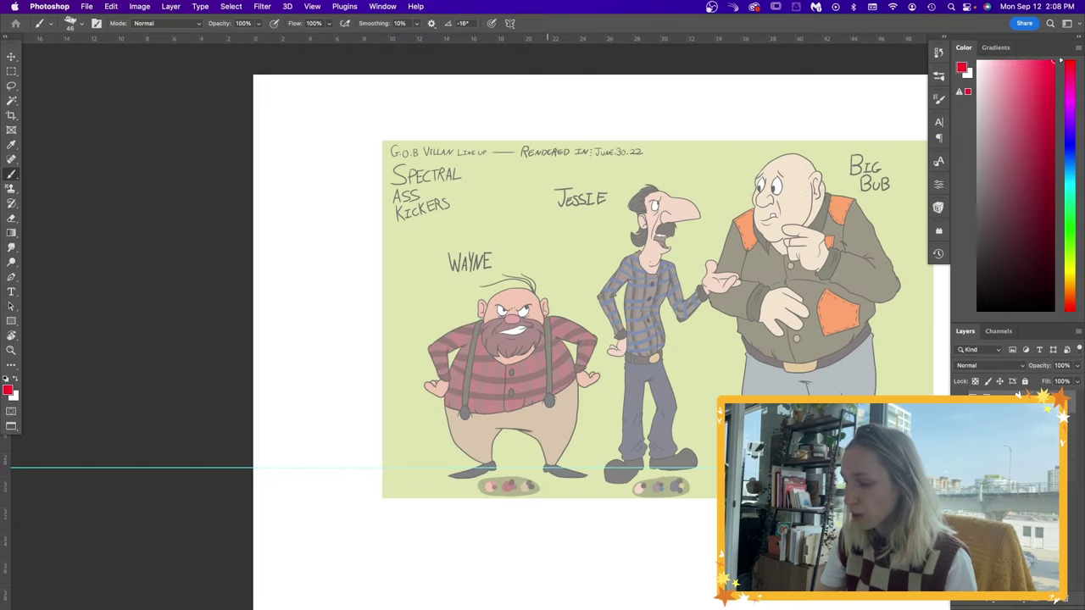
Trace Wayne's suspenders, button line and waistline in red over the original artwork to point out their flatness.
{"action": "left_click_drag", "start_coordinate": [545, 313], "coordinate": [546, 397]}
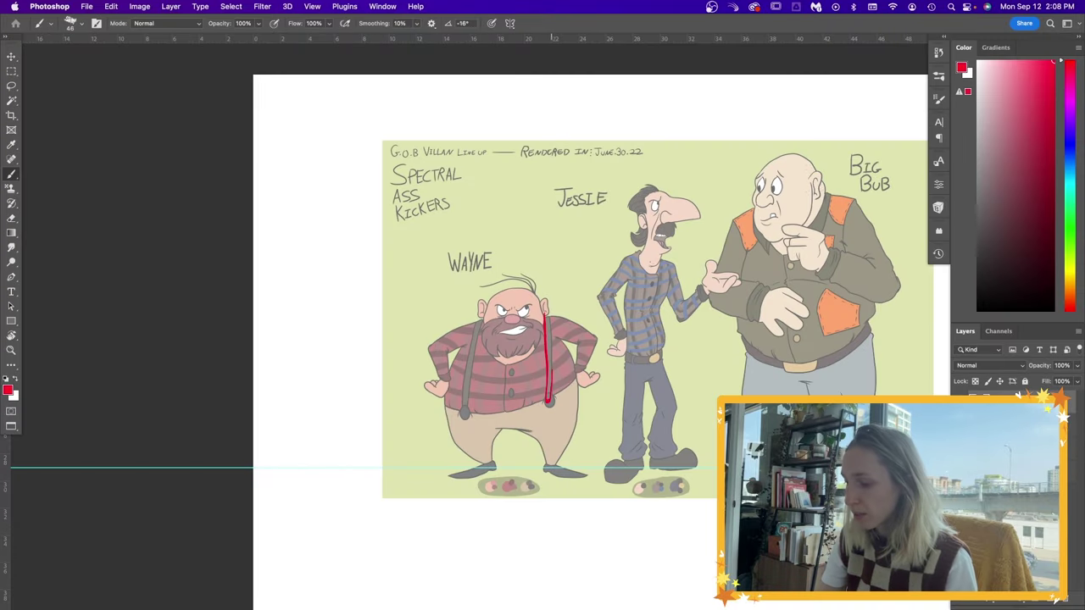
{"action": "mouse_move", "coordinate": [482, 320]}
{"action": "left_mouse_down"}
{"action": "mouse_move", "coordinate": [462, 416]}
{"action": "mouse_move", "coordinate": [477, 317]}
{"action": "left_mouse_up"}
{"action": "left_click_drag", "start_coordinate": [509, 365], "coordinate": [507, 411]}
{"action": "mouse_move", "coordinate": [438, 403]}
{"action": "left_mouse_down"}
{"action": "mouse_move", "coordinate": [501, 413]}
{"action": "mouse_move", "coordinate": [575, 389]}
{"action": "left_mouse_up"}
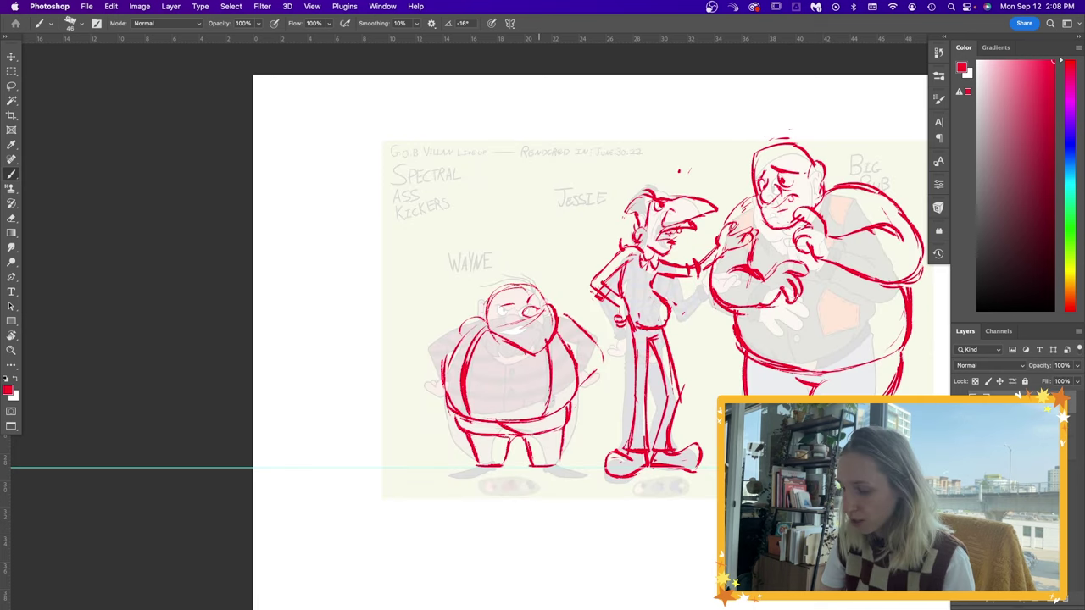
Redraw Wayne's front suspender curving around his belly and sketch his legs and pointed shoes in red.
{"action": "left_click_drag", "start_coordinate": [540, 416], "coordinate": [549, 340]}
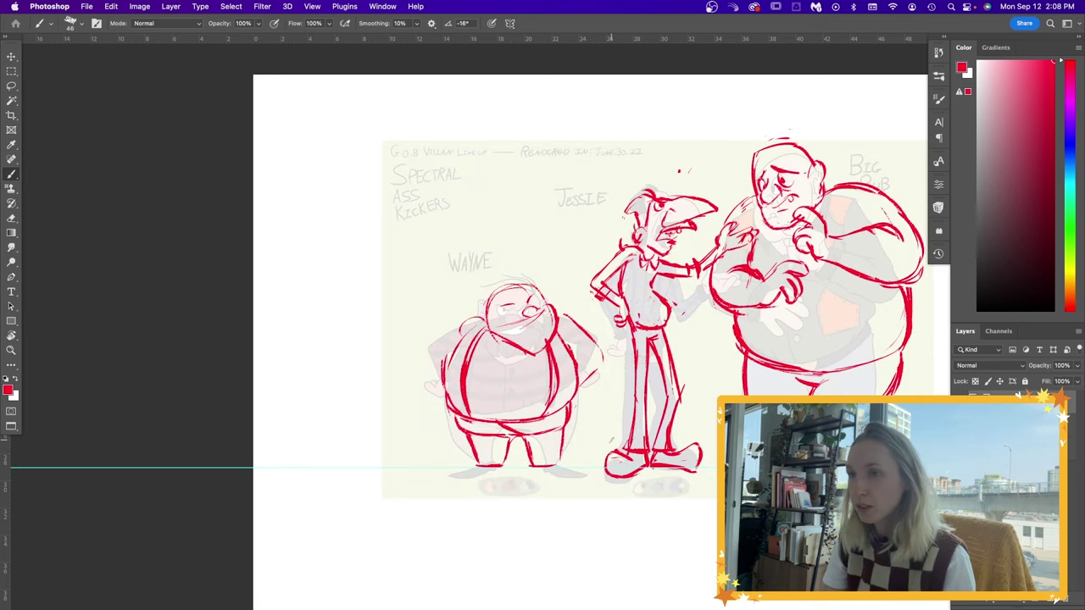
{"action": "key", "text": "e"}
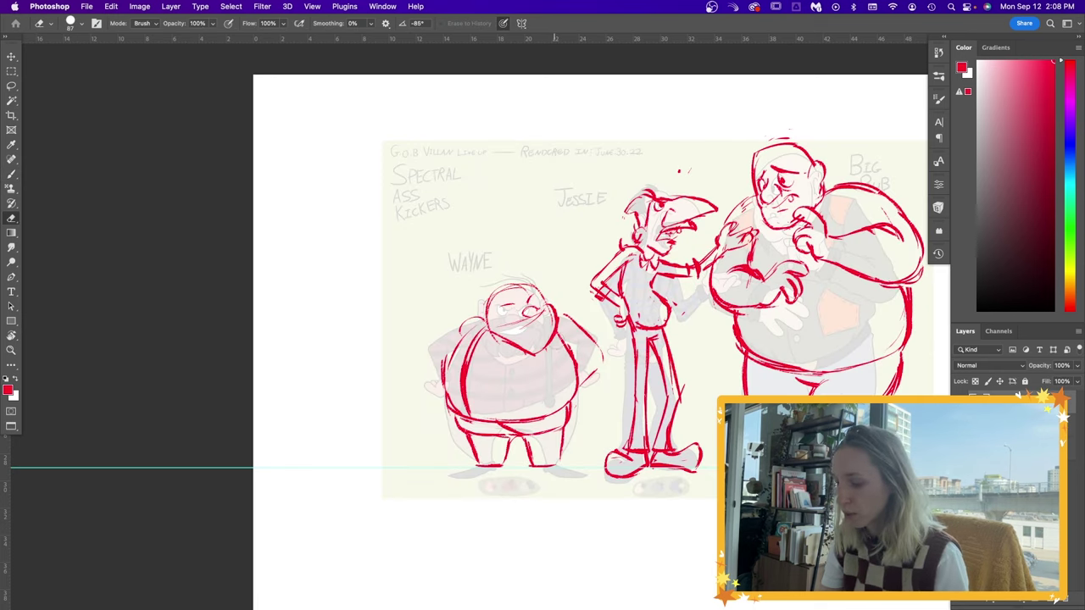
{"action": "key", "text": "b"}
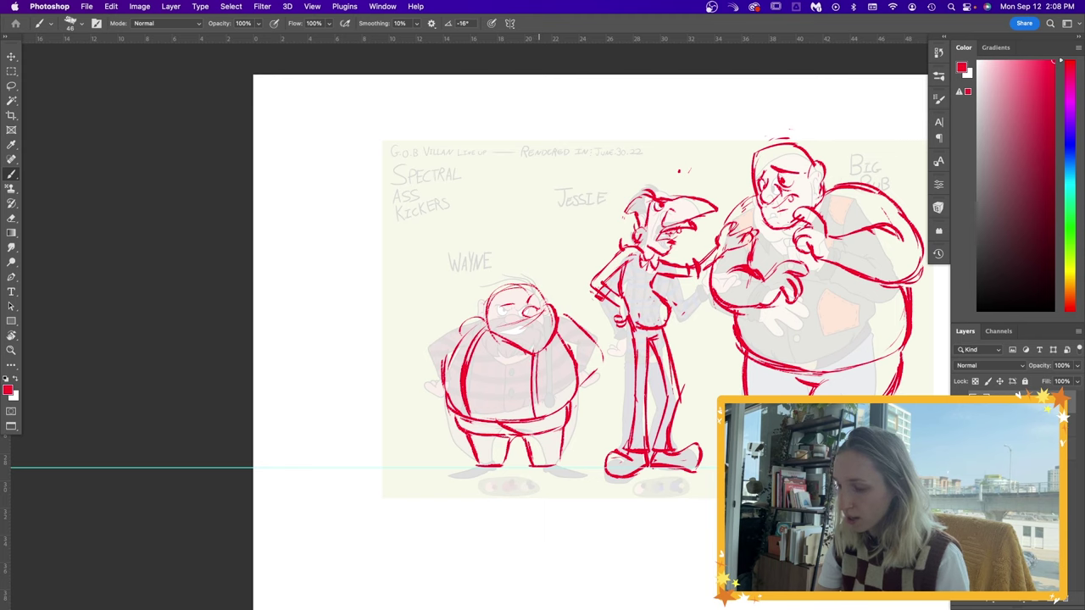
{"action": "mouse_move", "coordinate": [535, 349]}
{"action": "left_mouse_down"}
{"action": "mouse_move", "coordinate": [539, 416]}
{"action": "mouse_move", "coordinate": [533, 409]}
{"action": "mouse_move", "coordinate": [525, 466]}
{"action": "left_mouse_up"}
{"action": "left_click_drag", "start_coordinate": [483, 463], "coordinate": [460, 476]}
{"action": "left_click_drag", "start_coordinate": [527, 466], "coordinate": [566, 477]}
Lasso Wayne's front leg and shoe, extend them lower with Free Transform and deselect.
{"action": "key", "text": "l"}
{"action": "left_click_drag", "start_coordinate": [514, 433], "coordinate": [570, 431]}
{"action": "key", "text": "super+t"}
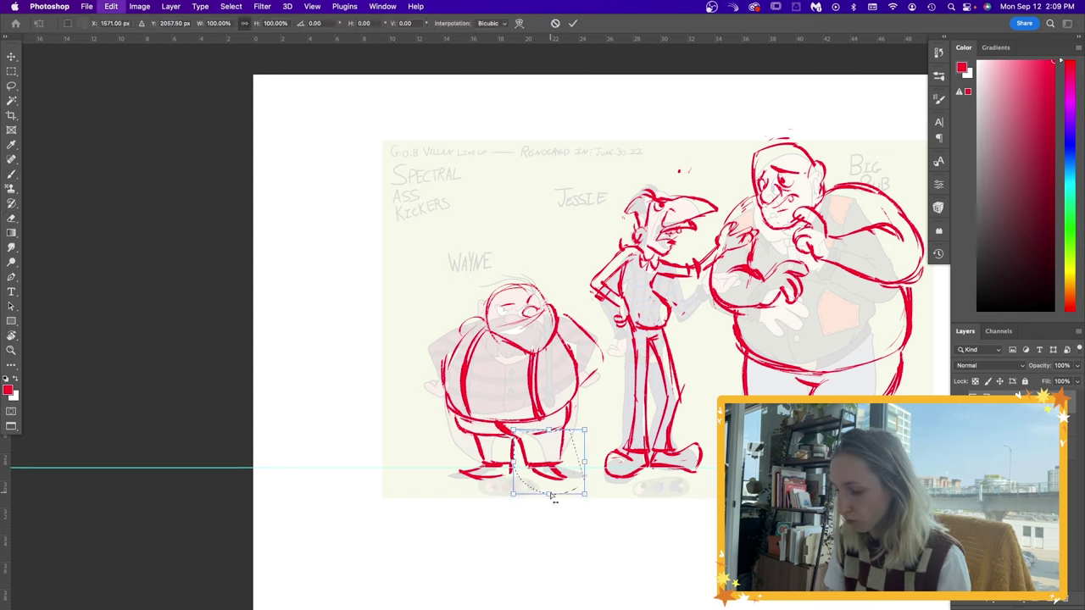
{"action": "key", "text": "Return"}
{"action": "key", "text": "super+d"}
Draw Wayne's curved button line and both bent arms in red, erasing the old lines.
{"action": "key", "text": "b"}
{"action": "key", "text": "e"}
{"action": "key", "text": "b"}
{"action": "key", "text": "e"}
{"action": "key", "text": "b"}
{"action": "left_click_drag", "start_coordinate": [486, 317], "coordinate": [441, 375]}
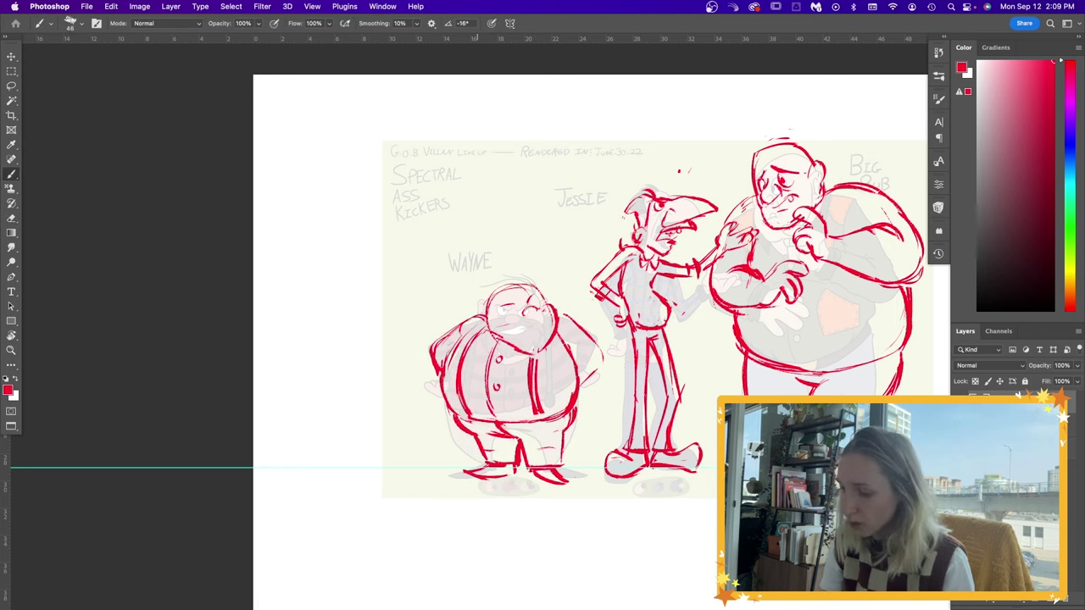
{"action": "left_click_drag", "start_coordinate": [560, 320], "coordinate": [605, 359]}
{"action": "mouse_move", "coordinate": [605, 362]}
{"action": "left_mouse_down"}
{"action": "mouse_move", "coordinate": [566, 388]}
{"action": "mouse_move", "coordinate": [589, 402]}
{"action": "left_mouse_up"}
Draw Wayne's curled hair strands, ear, moustache and pointed beard in red.
{"action": "left_click_drag", "start_coordinate": [494, 255], "coordinate": [516, 272]}
{"action": "left_click_drag", "start_coordinate": [518, 256], "coordinate": [544, 303]}
{"action": "left_click_drag", "start_coordinate": [482, 318], "coordinate": [498, 333]}
{"action": "mouse_move", "coordinate": [519, 314]}
{"action": "left_mouse_down"}
{"action": "mouse_move", "coordinate": [507, 336]}
{"action": "mouse_move", "coordinate": [544, 319]}
{"action": "left_mouse_up"}
{"action": "left_click_drag", "start_coordinate": [537, 329], "coordinate": [533, 353]}
Hide the original lineup layer and rework the contour of Wayne's far arm by alternately erasing and redrawing it.
{"action": "left_click", "coordinate": [958, 426]}
{"action": "key", "text": "e"}
{"action": "key", "text": "b"}
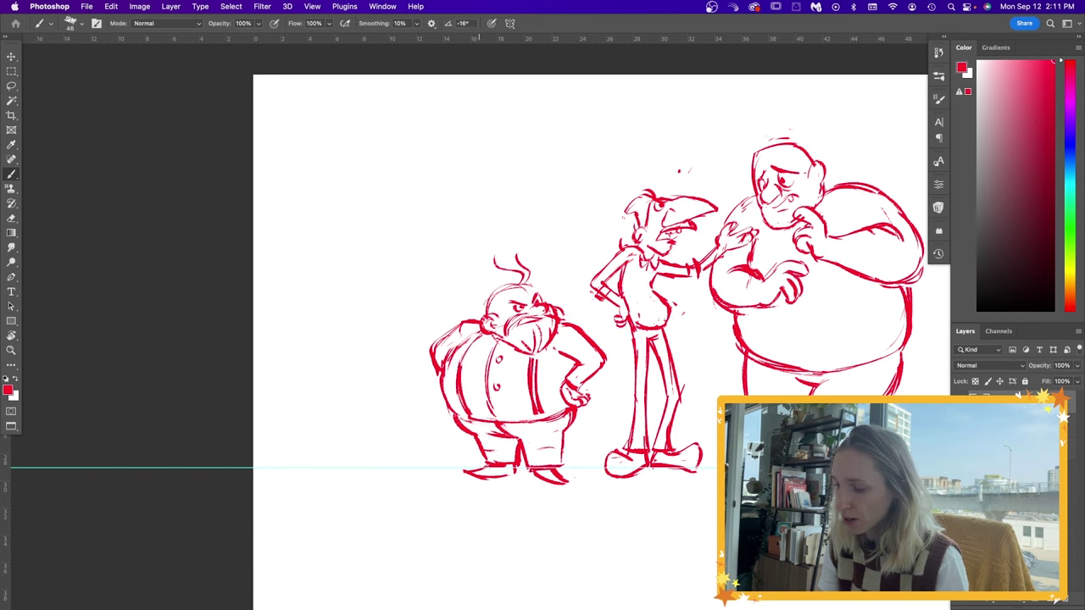
{"action": "key", "text": "e"}
{"action": "key", "text": "b"}
{"action": "left_click_drag", "start_coordinate": [478, 320], "coordinate": [440, 344]}
{"action": "key", "text": "e"}
{"action": "key", "text": "b"}
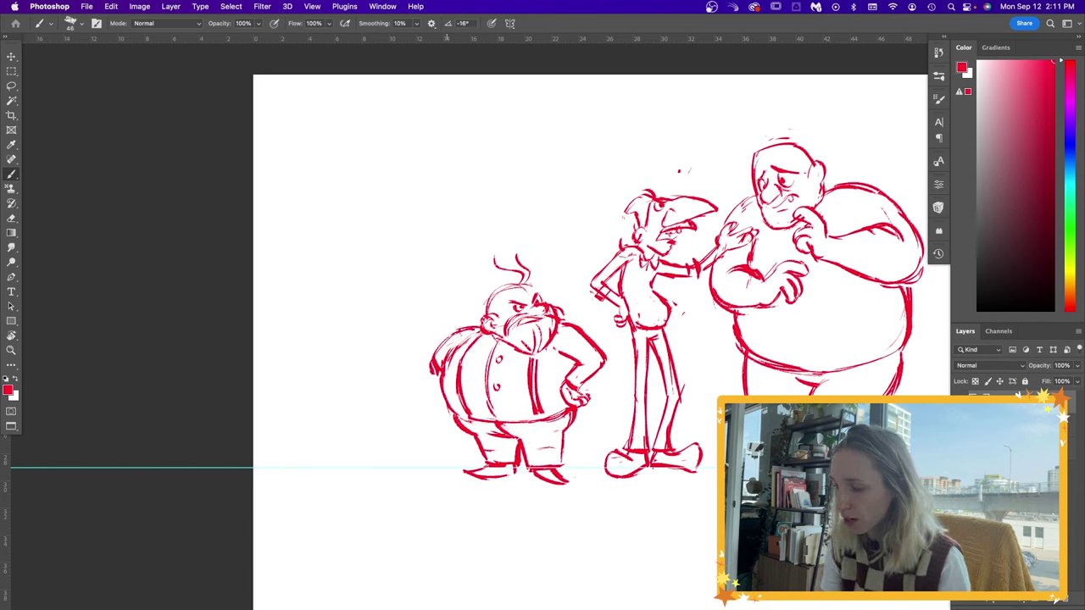
{"action": "key", "text": "super+z"}
{"action": "key", "text": "e"}
Lasso Wayne's head and reposition it on the shoulders with Free Transform.
{"action": "key", "text": "l"}
{"action": "mouse_move", "coordinate": [588, 329]}
{"action": "left_mouse_down"}
{"action": "mouse_move", "coordinate": [551, 339]}
{"action": "mouse_move", "coordinate": [628, 339]}
{"action": "mouse_move", "coordinate": [584, 320]}
{"action": "left_mouse_up"}
{"action": "key", "text": "super+t"}
{"action": "key", "text": "Return"}
{"action": "key", "text": "b"}
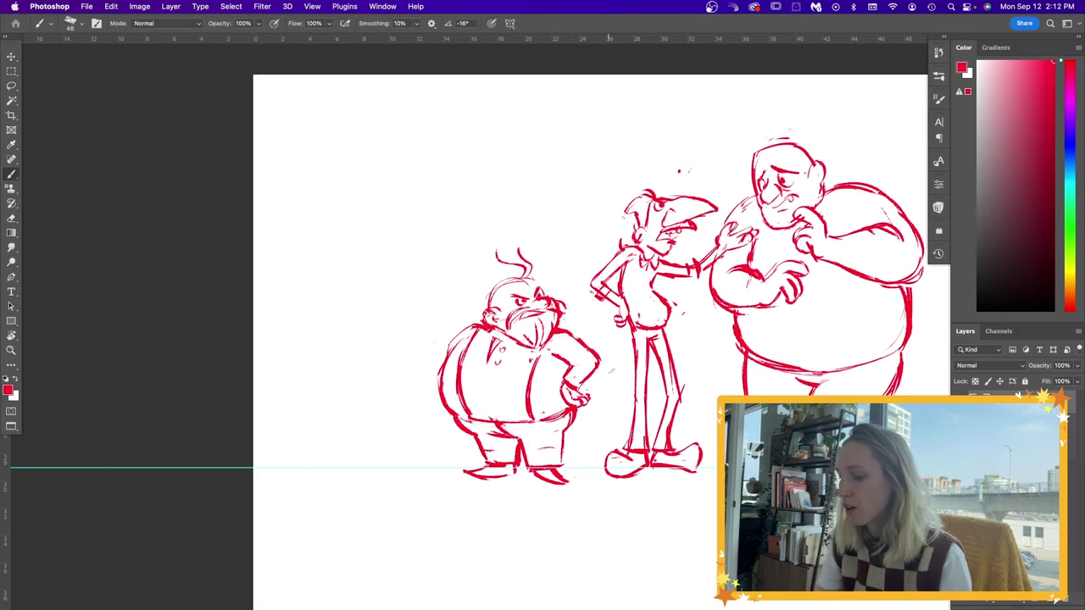
Clean up stray lines on Wayne's torso around his front suspender with the eraser.
{"action": "key", "text": "z"}
{"action": "left_click_drag", "start_coordinate": [620, 377], "coordinate": [558, 424]}
{"action": "left_click", "coordinate": [617, 384]}
{"action": "left_click", "coordinate": [617, 384]}
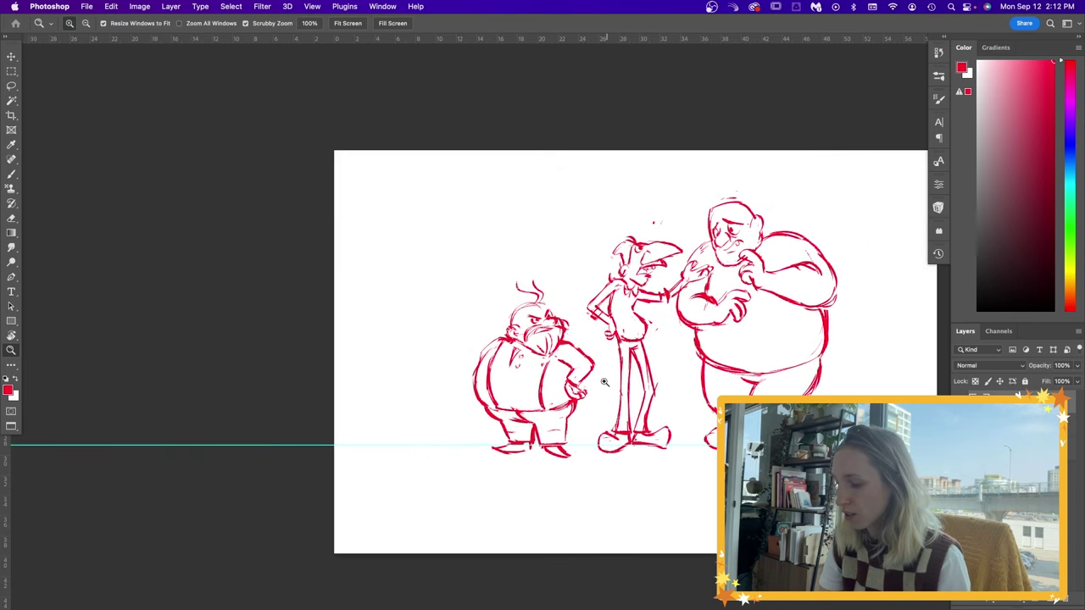
{"action": "key", "text": "e"}
{"action": "left_click_drag", "start_coordinate": [545, 361], "coordinate": [542, 362]}
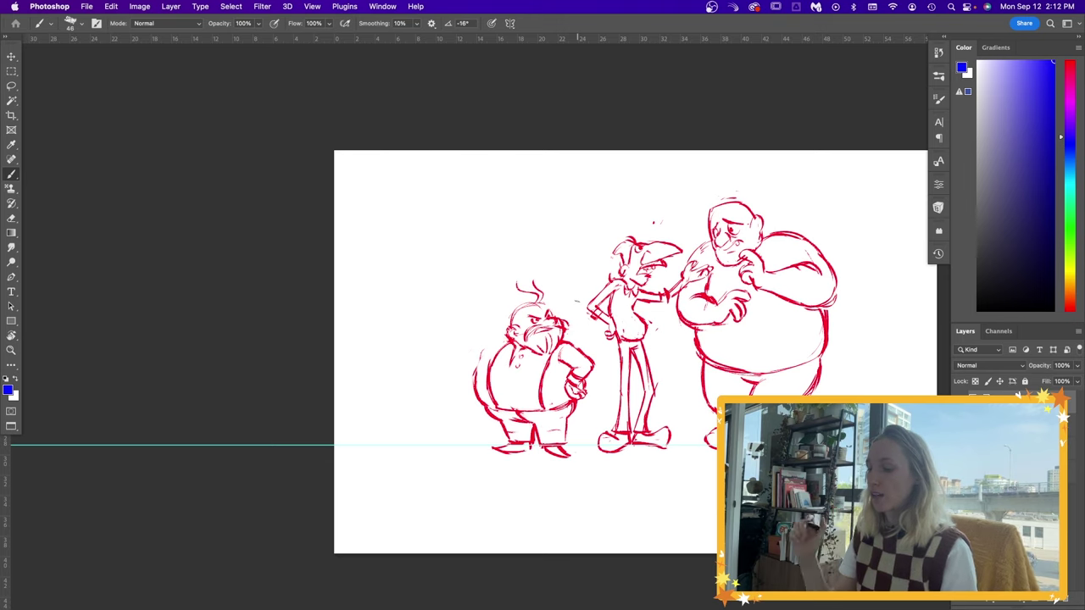
Sketch Wayne's head and shoulders as blue construction forms over the red drawing, trimming the near arm line.
{"action": "mouse_move", "coordinate": [540, 307]}
{"action": "left_mouse_down"}
{"action": "mouse_move", "coordinate": [543, 346]}
{"action": "mouse_move", "coordinate": [509, 321]}
{"action": "mouse_move", "coordinate": [581, 349]}
{"action": "left_mouse_up"}
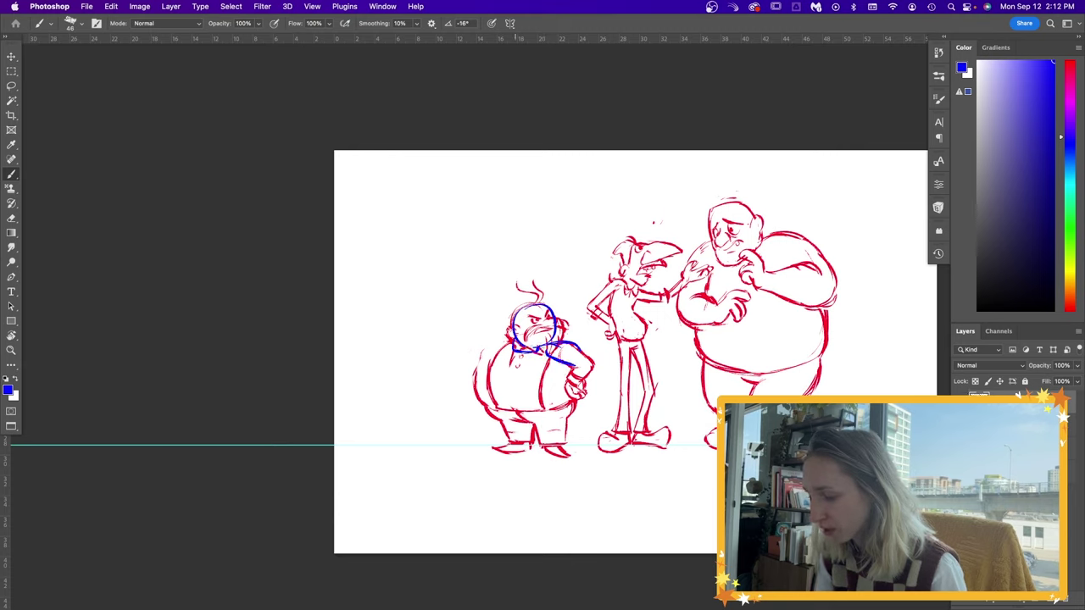
{"action": "left_click_drag", "start_coordinate": [539, 307], "coordinate": [551, 343]}
{"action": "key", "text": "e"}
{"action": "key", "text": "b"}
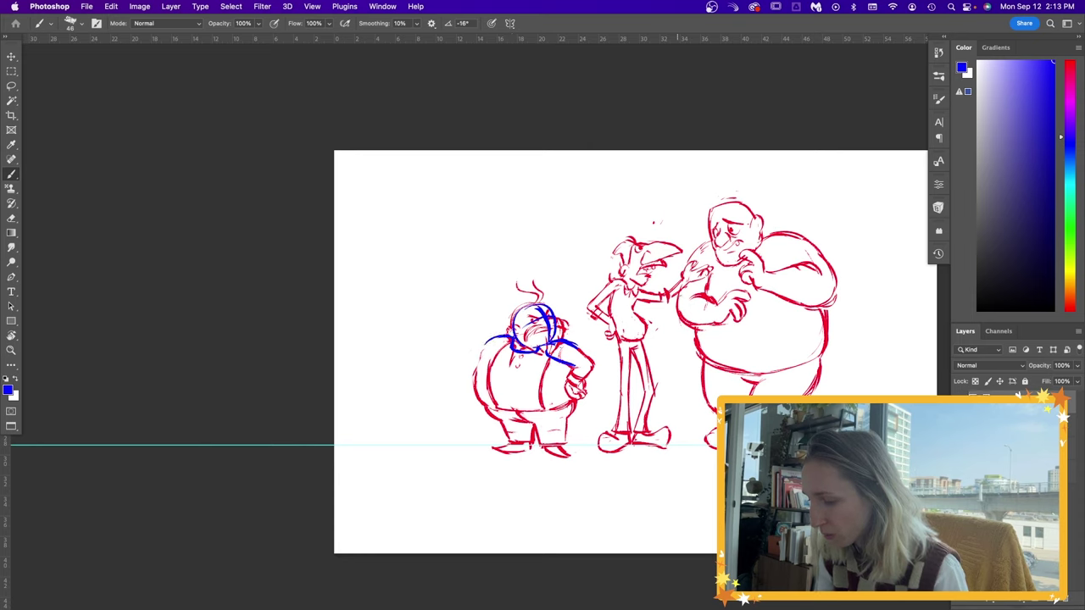
{"action": "key", "text": "e"}
{"action": "left_click_drag", "start_coordinate": [548, 353], "coordinate": [571, 366]}
{"action": "key", "text": "b"}
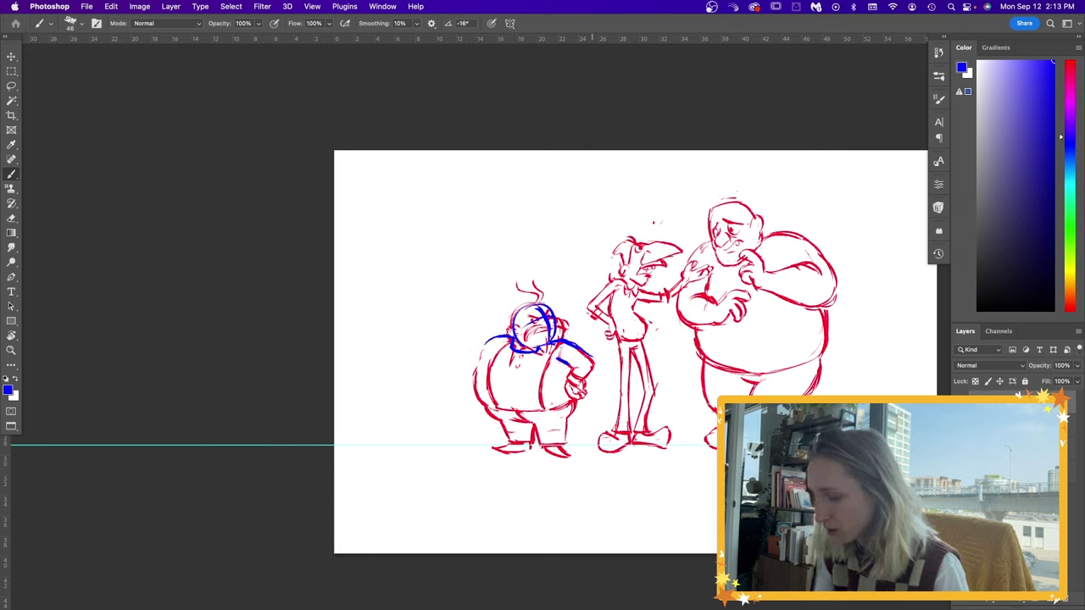
Sketch Wayne's chest line, rounded belly and far arm in blue to construct his body volume.
{"action": "left_click_drag", "start_coordinate": [485, 354], "coordinate": [556, 366]}
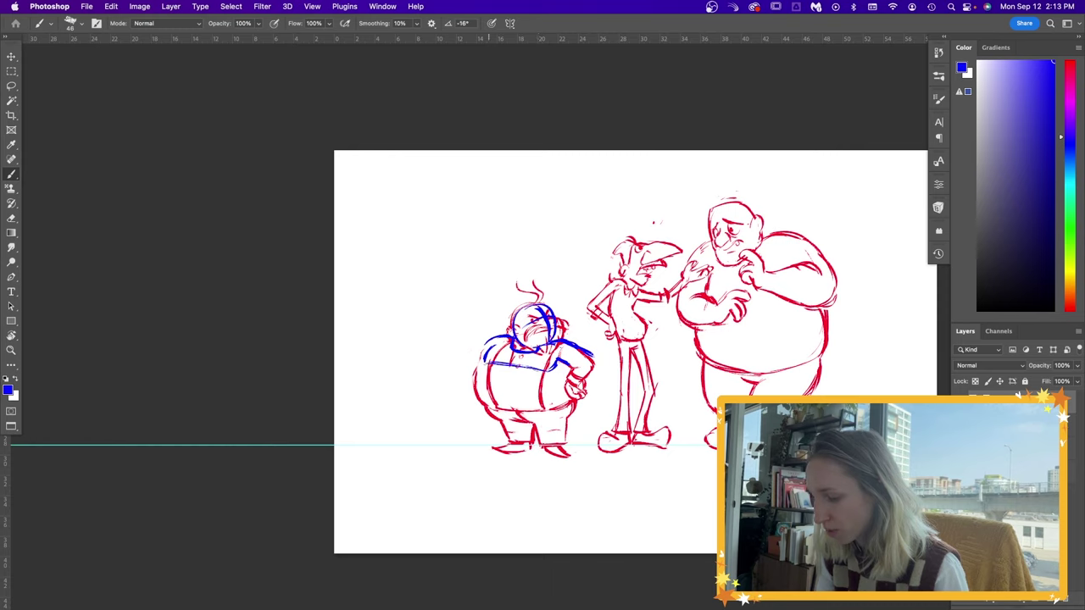
{"action": "left_click_drag", "start_coordinate": [482, 367], "coordinate": [476, 404]}
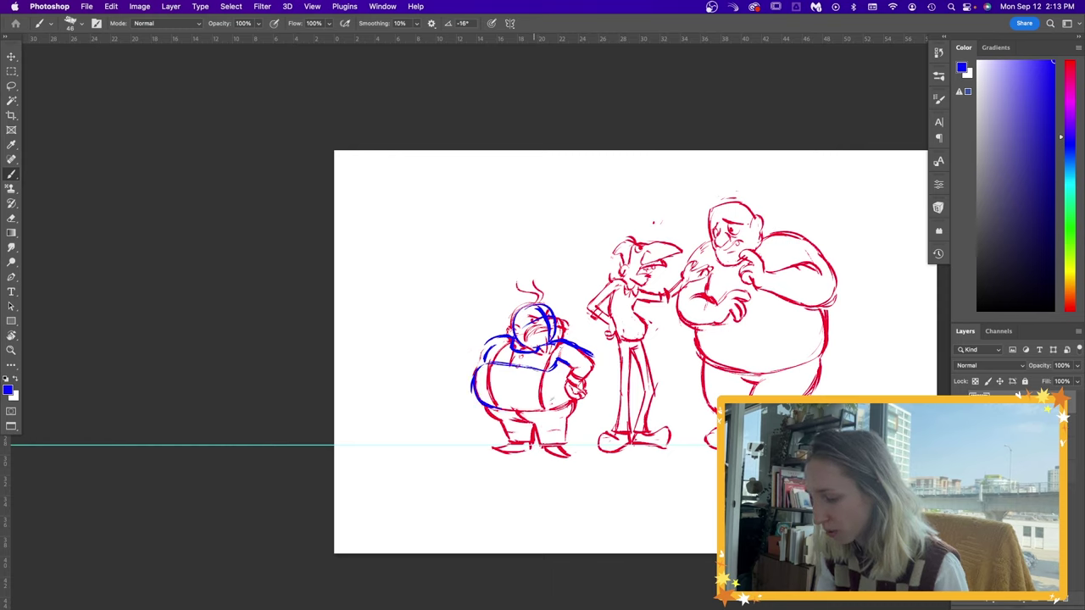
{"action": "left_click_drag", "start_coordinate": [590, 371], "coordinate": [490, 407]}
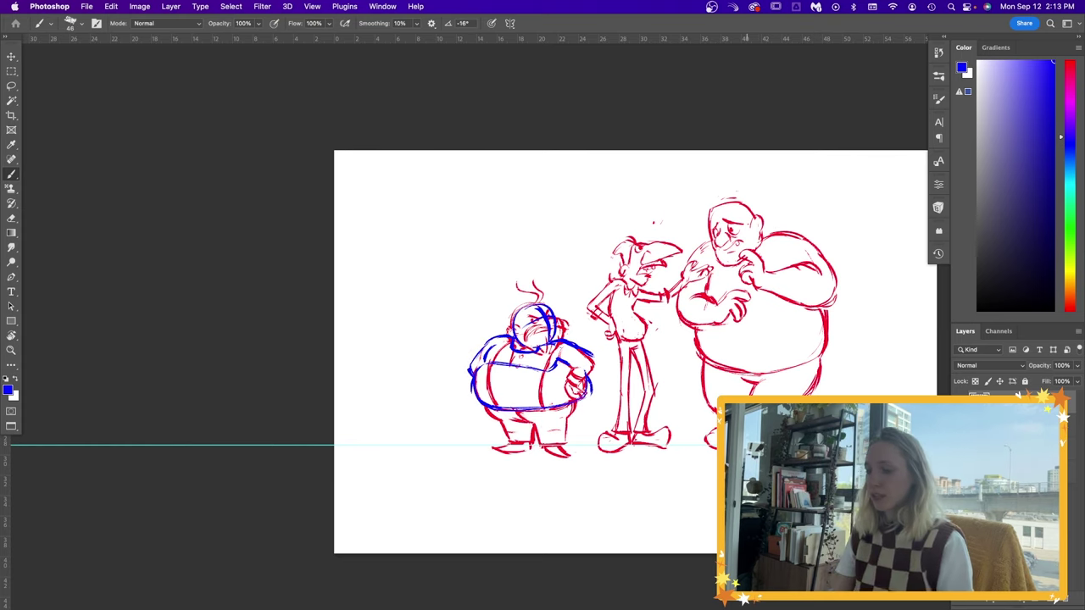
{"action": "key", "text": "super+z"}
{"action": "mouse_move", "coordinate": [465, 365]}
{"action": "left_mouse_down"}
{"action": "mouse_move", "coordinate": [534, 371]}
{"action": "mouse_move", "coordinate": [510, 373]}
{"action": "left_mouse_up"}
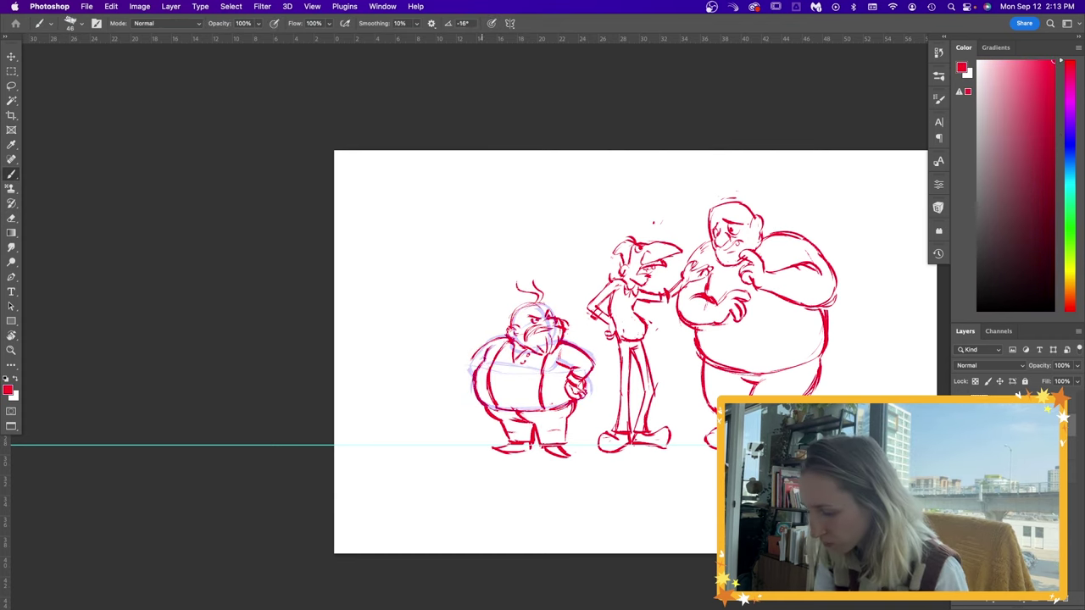
Redraw Wayne's far arm and torso contour in red over the blue construction and erase the leftover lines.
{"action": "mouse_move", "coordinate": [592, 380]}
{"action": "left_mouse_down"}
{"action": "mouse_move", "coordinate": [518, 413]}
{"action": "mouse_move", "coordinate": [484, 358]}
{"action": "left_mouse_up"}
{"action": "key", "text": "b"}
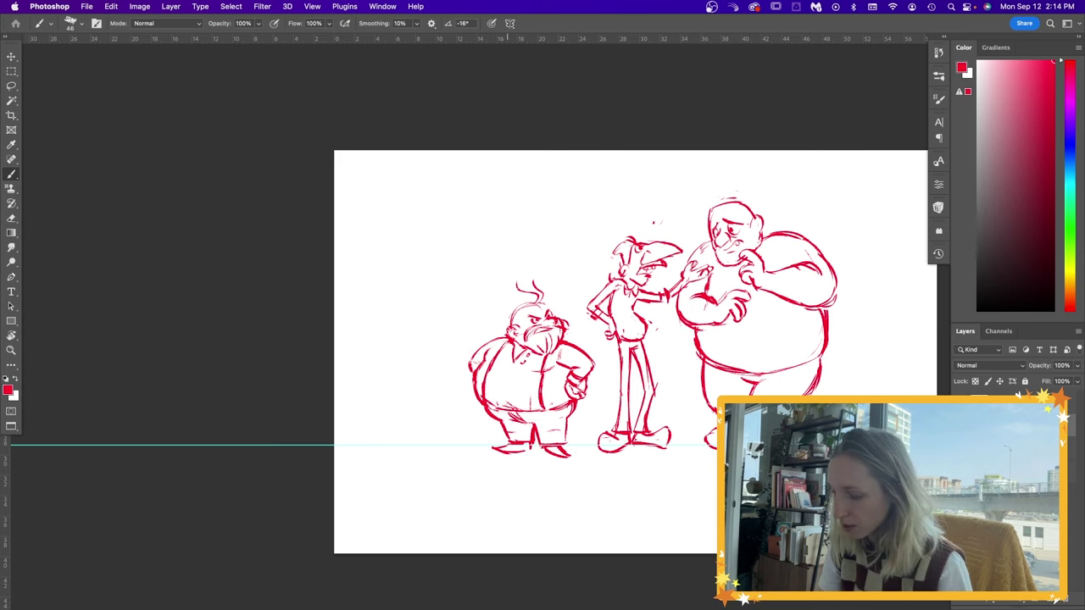
{"action": "key", "text": "e"}
{"action": "mouse_move", "coordinate": [483, 382]}
{"action": "left_mouse_down"}
{"action": "mouse_move", "coordinate": [488, 407]}
{"action": "mouse_move", "coordinate": [485, 380]}
{"action": "left_mouse_up"}
{"action": "key", "text": "b"}
Resize Wayne's hand on his hip with Free Transform and apply it.
{"action": "key", "text": "super+t"}
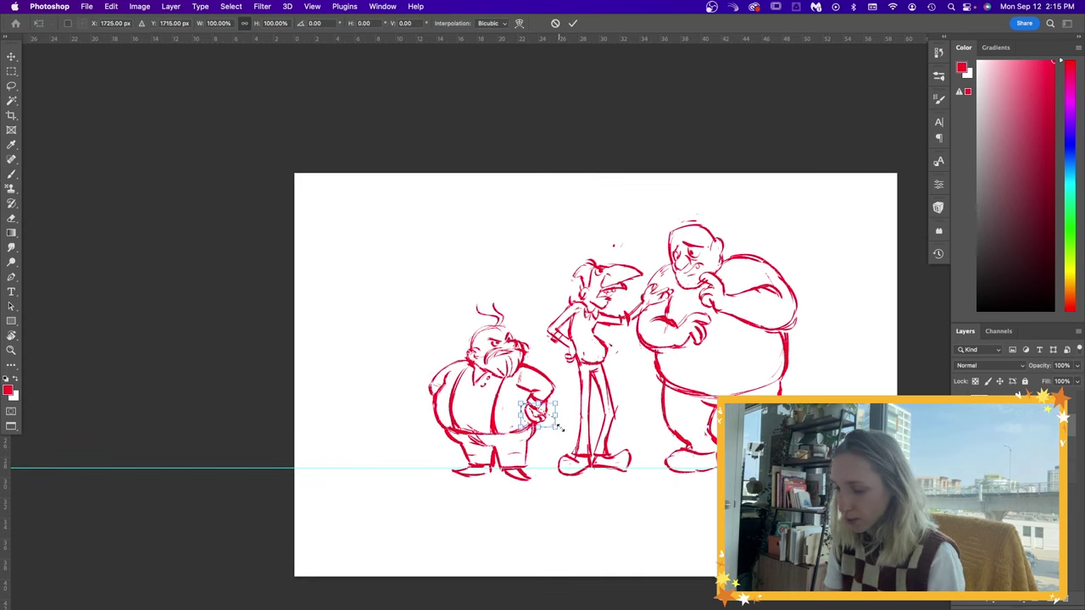
{"action": "left_click_drag", "start_coordinate": [556, 427], "coordinate": [567, 432]}
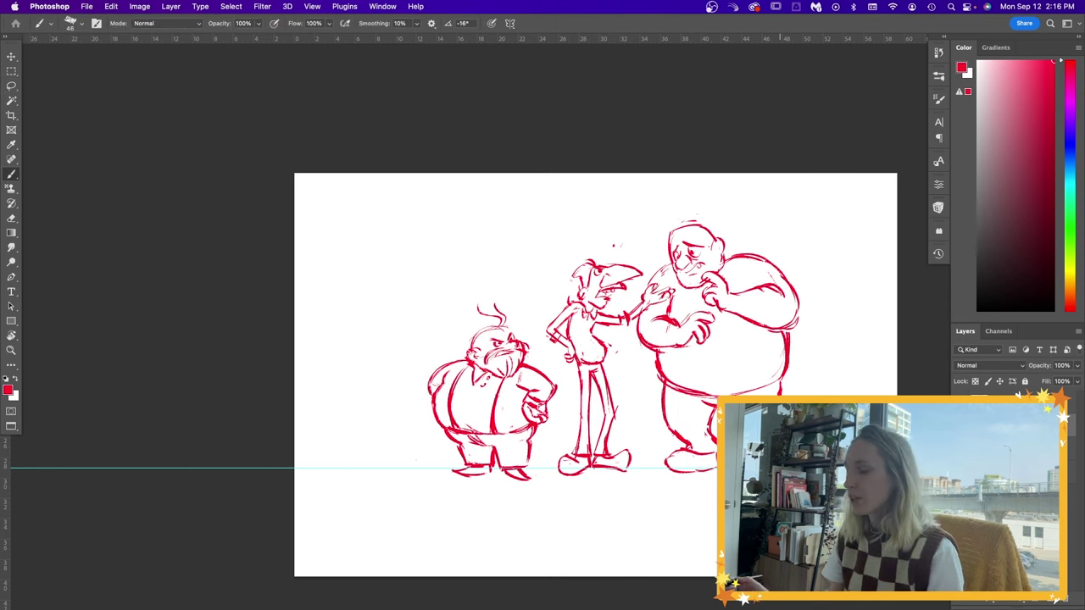
{"action": "key", "text": "Return"}
Show the faded original lineup beneath the redraw and toggle the red sketch layer's visibility to compare them.
{"action": "left_click_drag", "start_coordinate": [729, 507], "coordinate": [680, 499]}
{"action": "key", "text": "b"}
{"action": "left_click", "coordinate": [959, 449]}
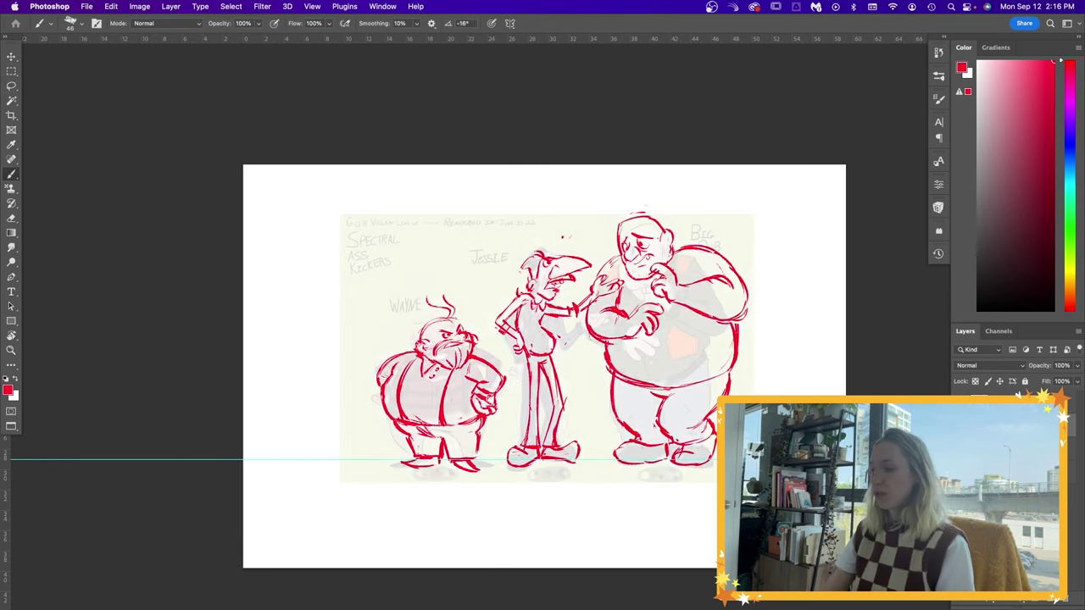
{"action": "left_click", "coordinate": [959, 425]}
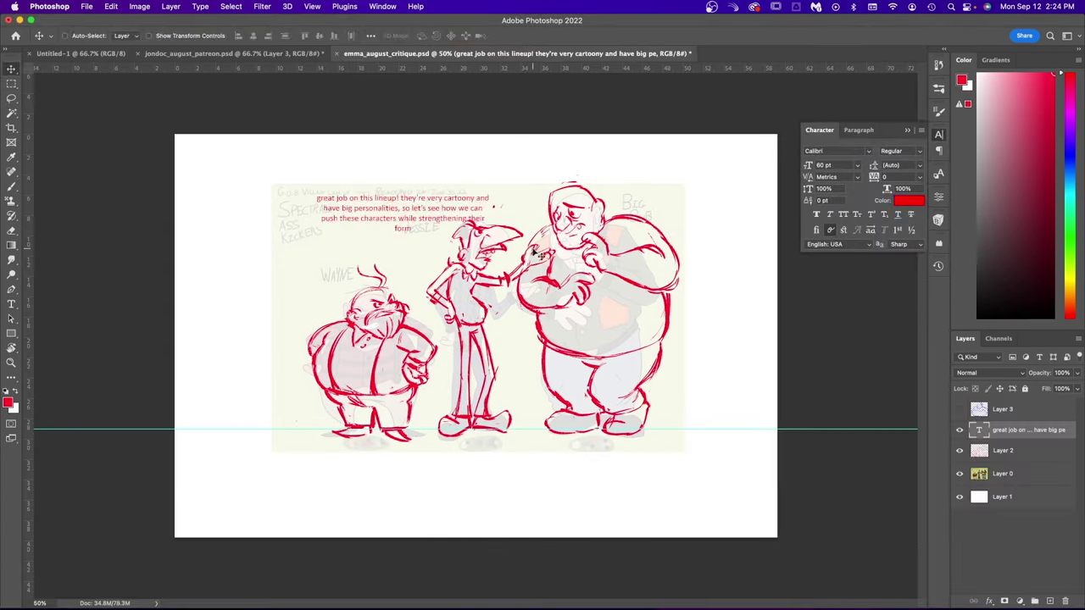